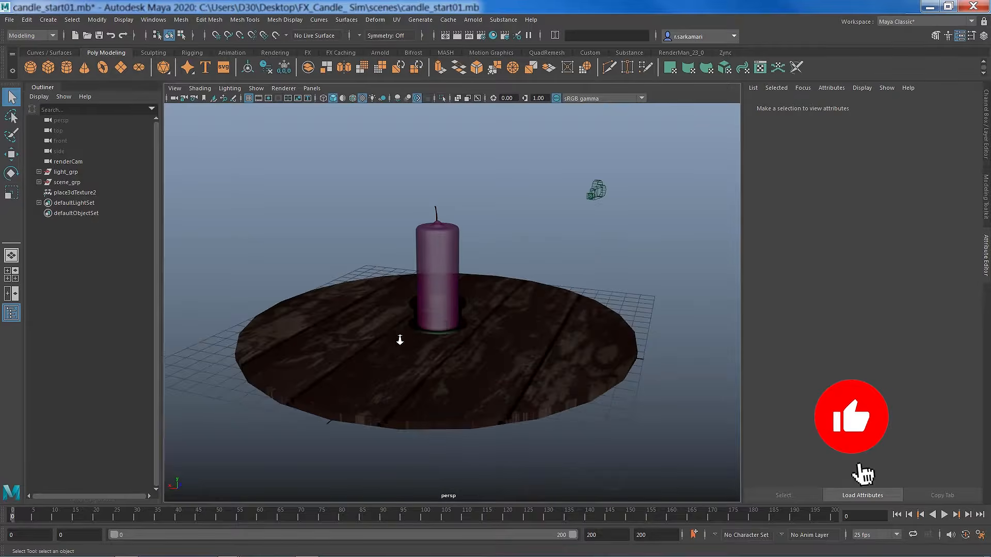
Examine the Wick group inside scene_grp, including its wick_base and wick_main meshes, and the candle on the table.
click(39, 182)
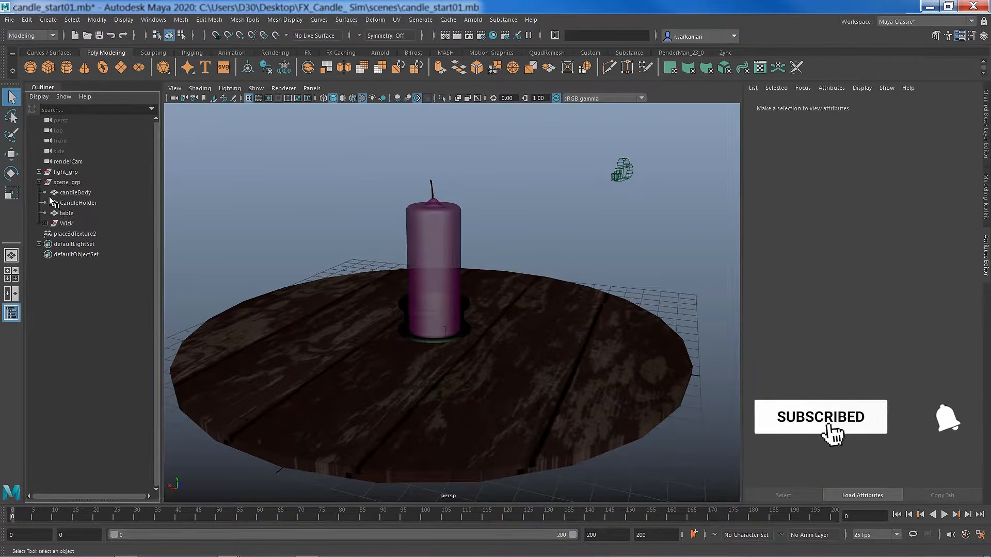
click(66, 223)
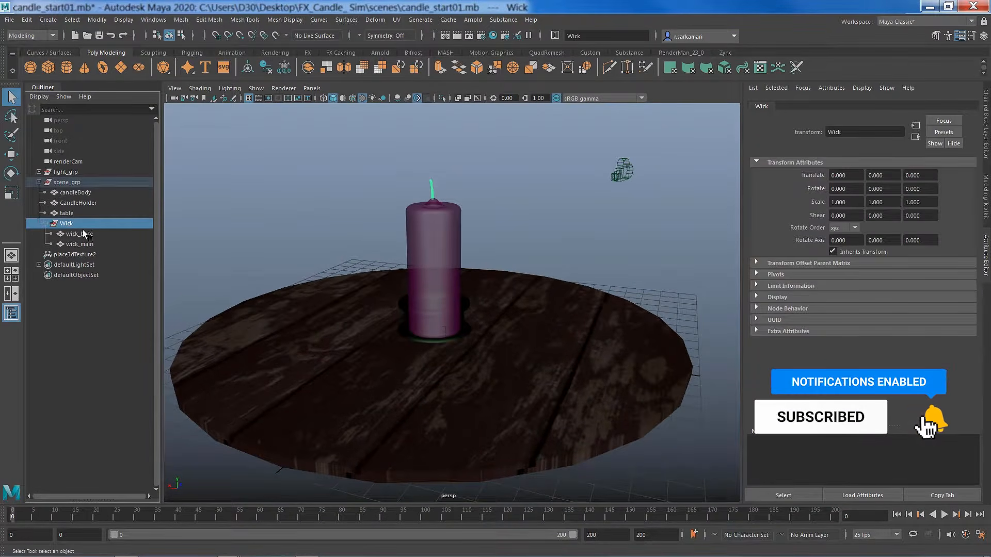
key(f)
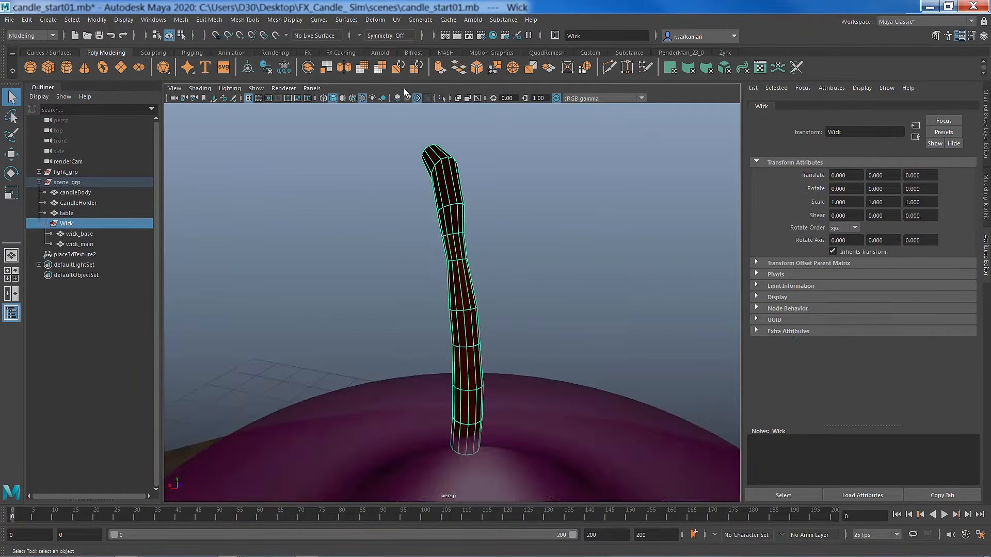
click(75, 235)
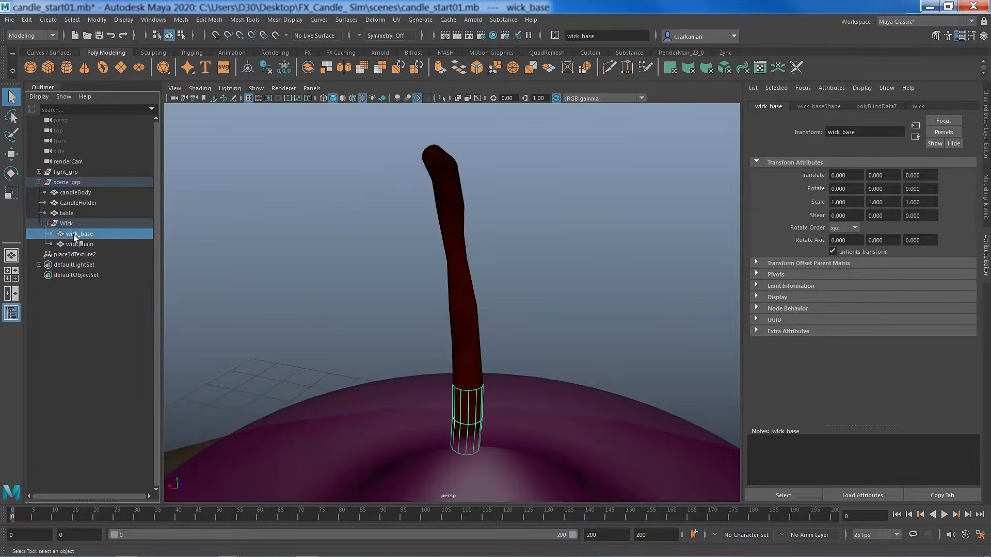
alt+drag(392, 354, 412, 358)
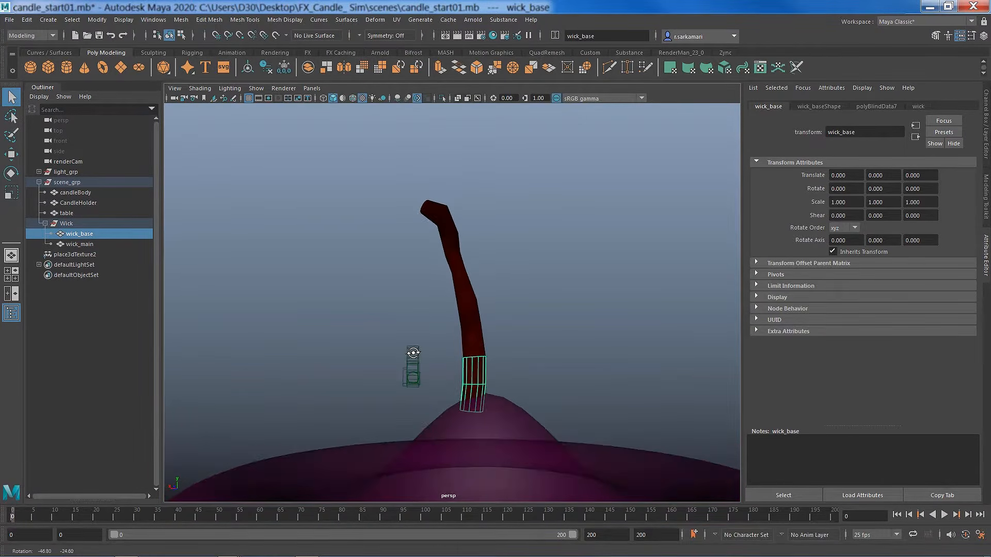
click(81, 244)
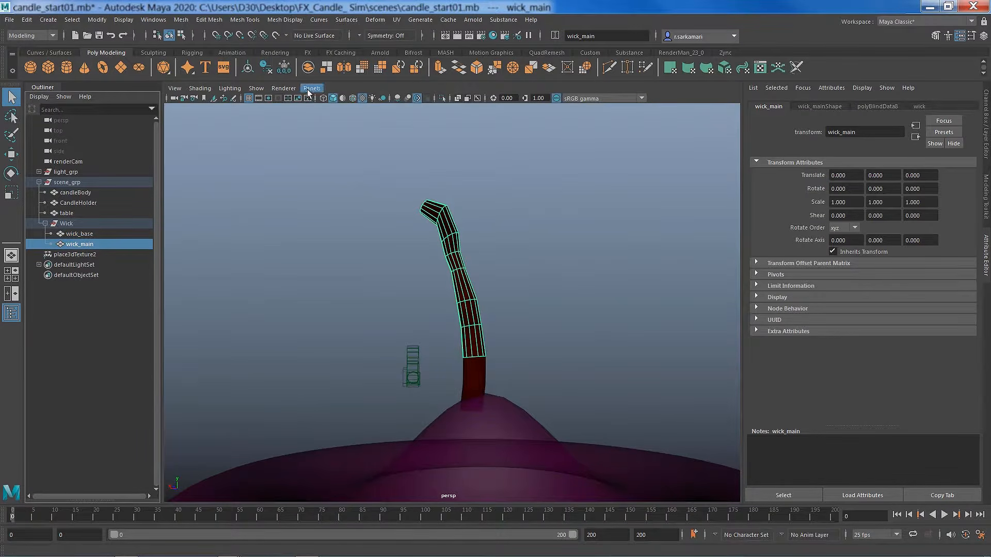
alt+right_drag(458, 381, 248, 397)
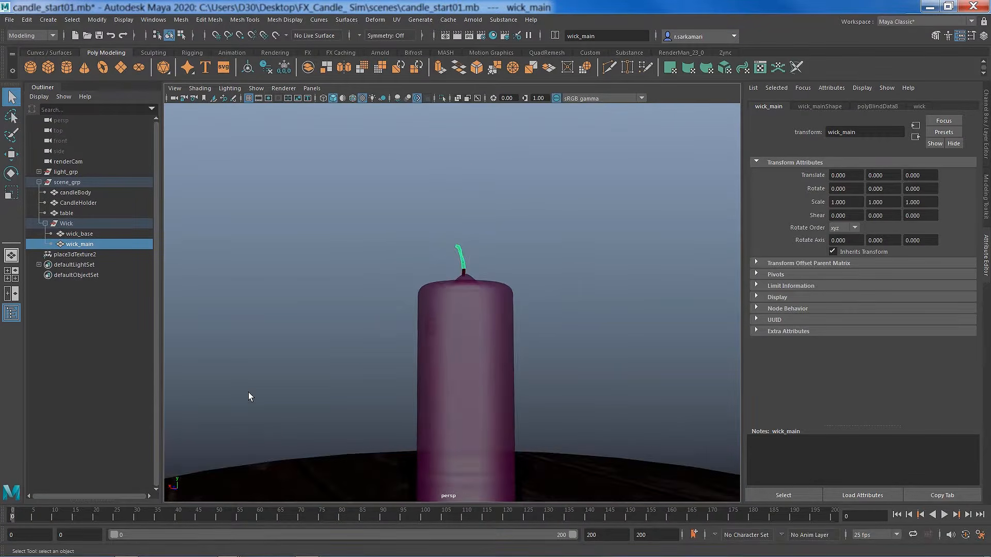
alt+right_drag(506, 402, 376, 442)
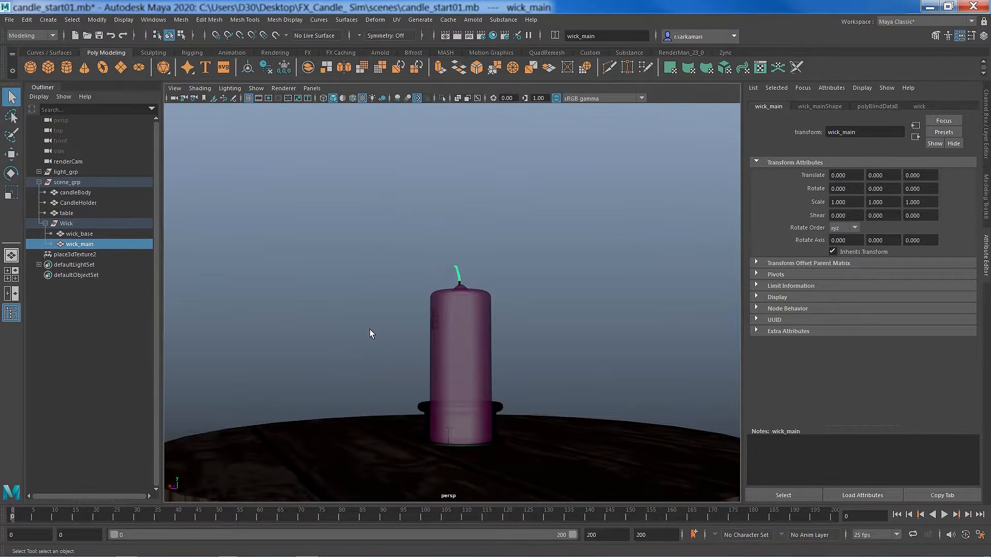
alt+drag(460, 426, 335, 487)
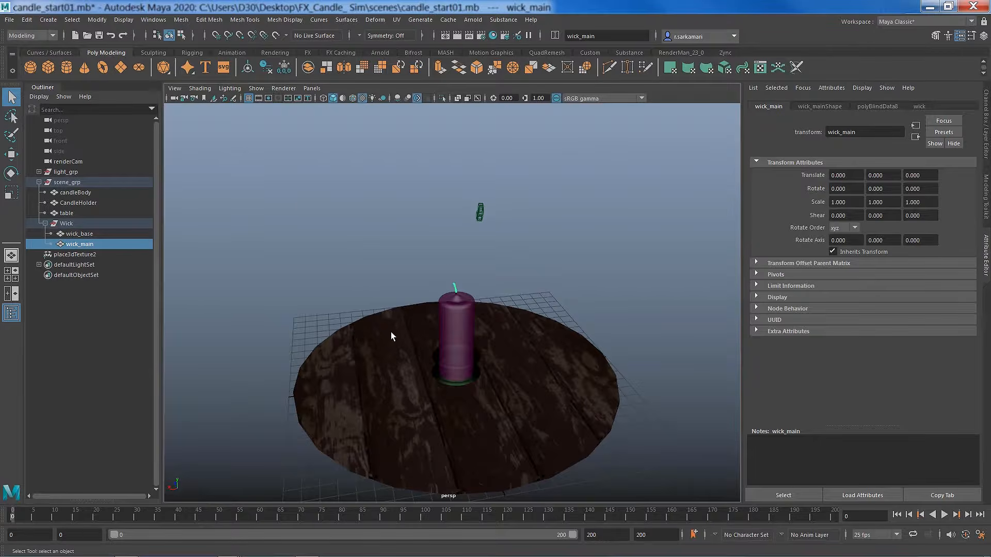
Switch the viewport to the renderCam camera and collapse the scene_grp hierarchy.
click(311, 89)
mouse_move(392, 98)
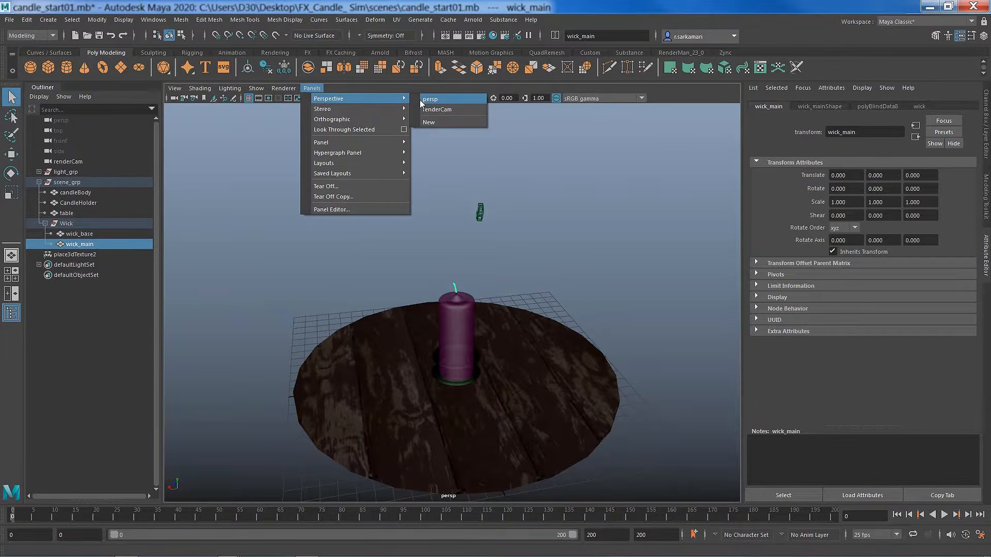
click(428, 110)
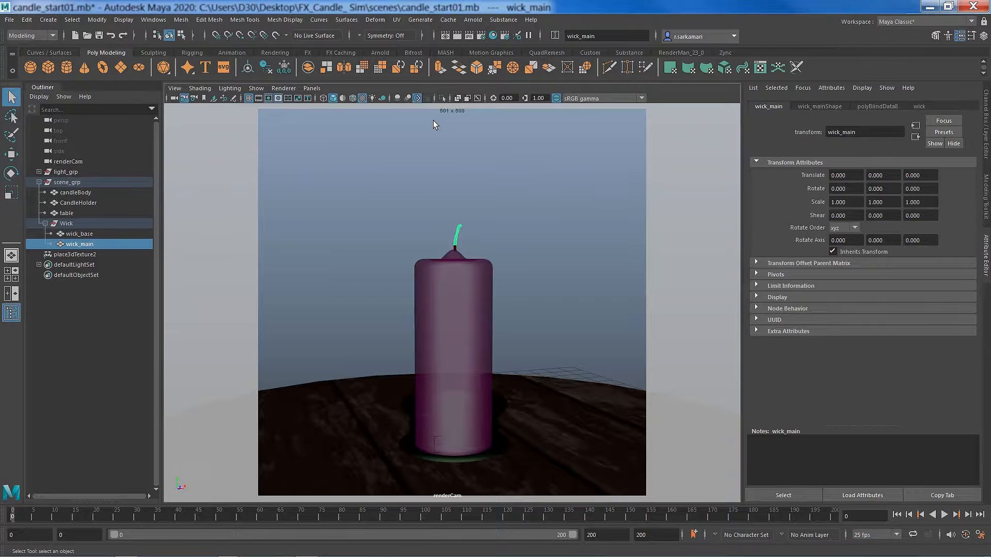
click(39, 182)
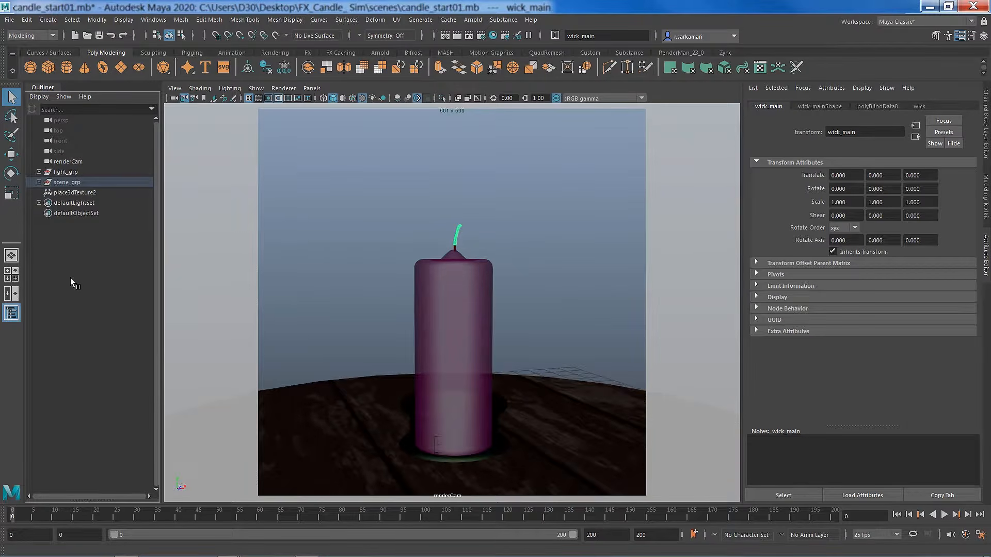
Switch to the FX menu set and create a 3D fluid container with default settings and no emitter.
click(26, 35)
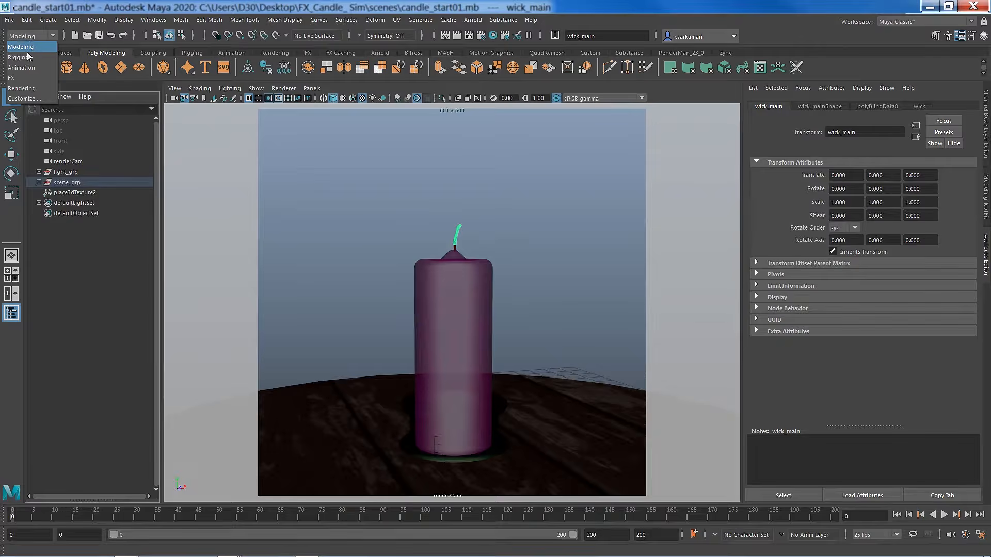
click(26, 78)
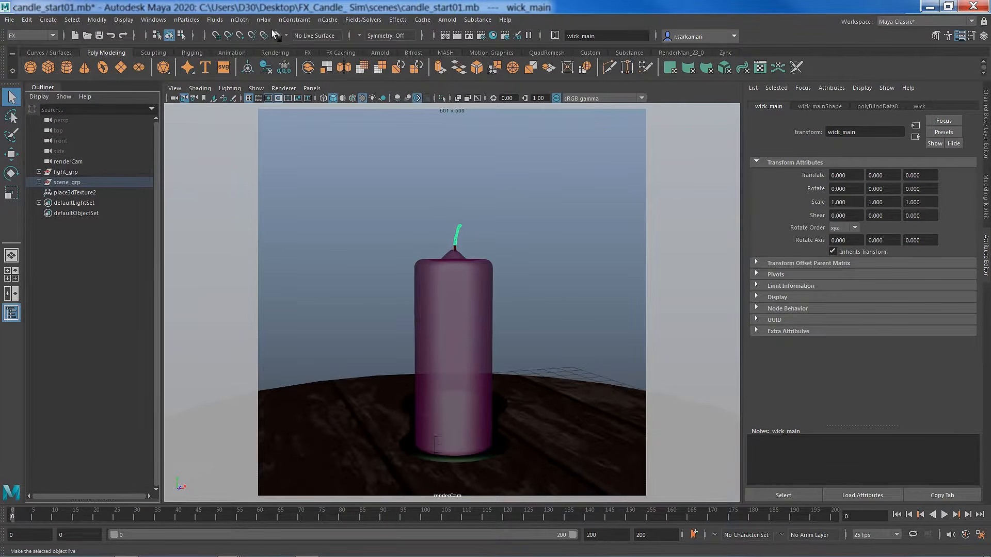
click(214, 21)
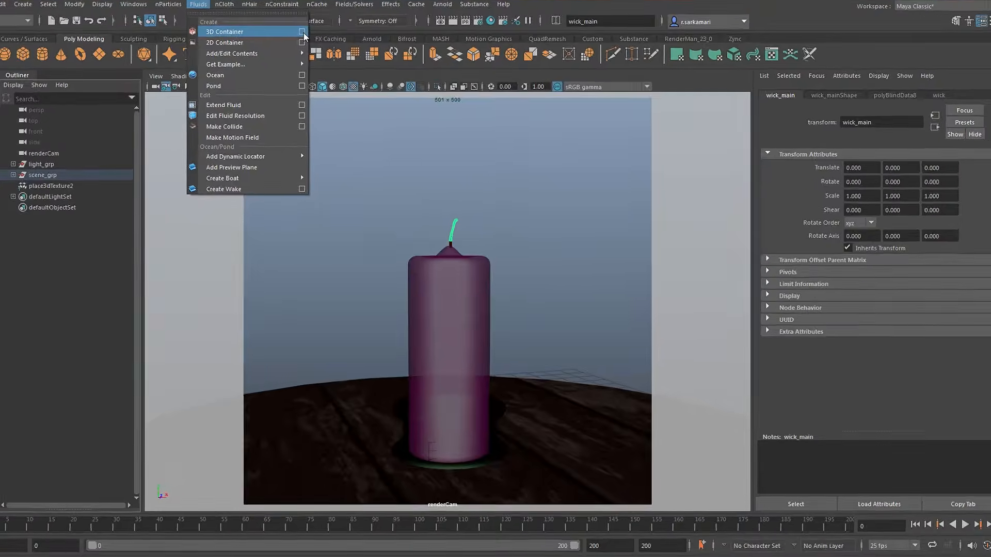
click(315, 57)
click(271, 158)
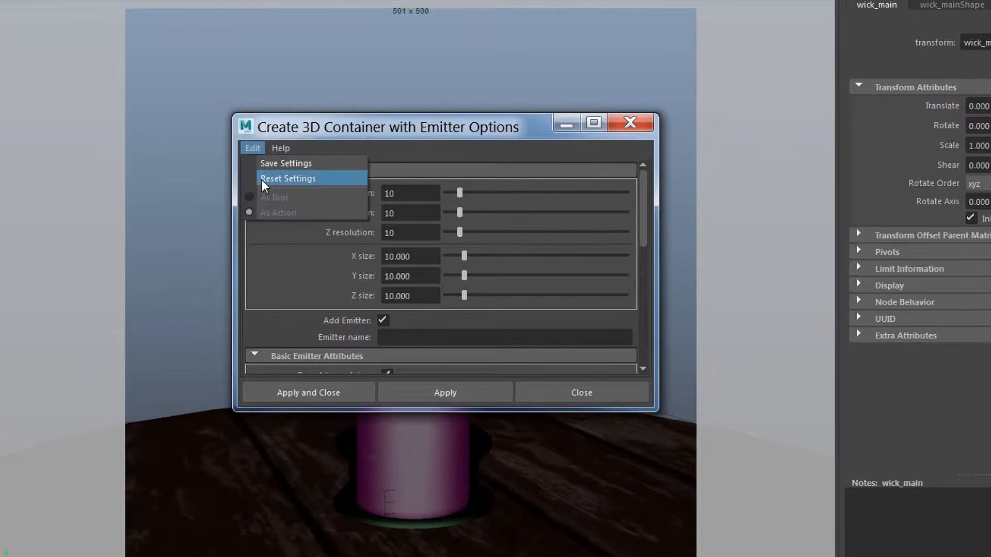
click(278, 185)
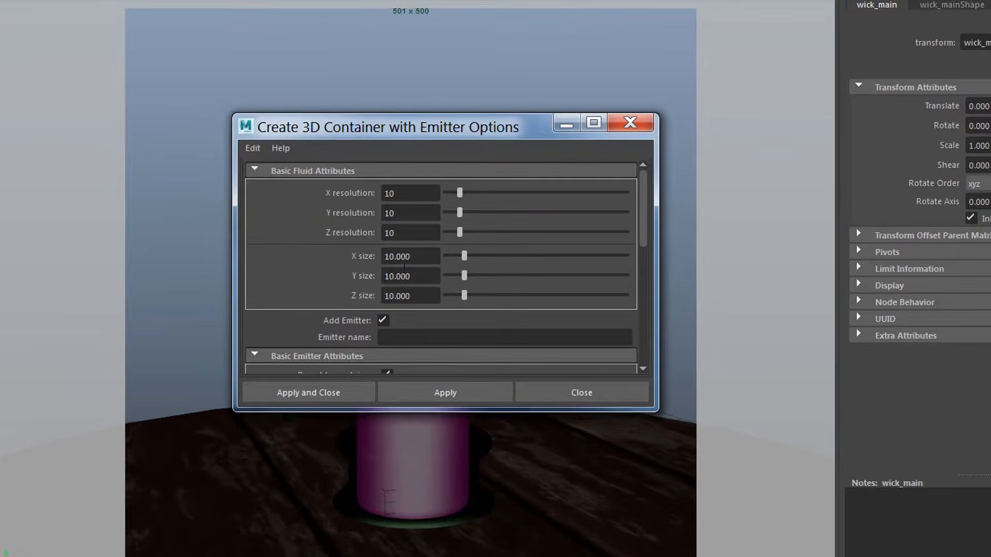
click(382, 320)
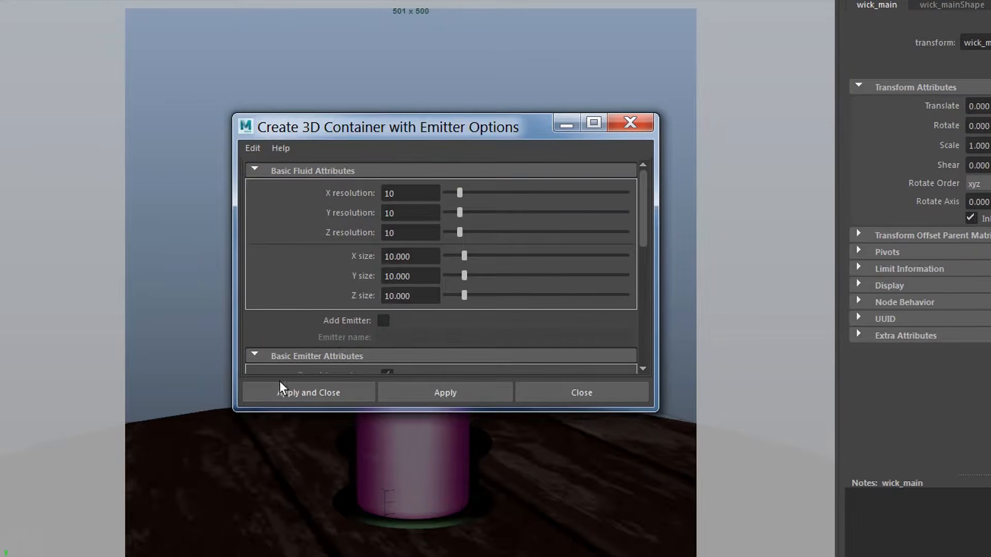
click(330, 395)
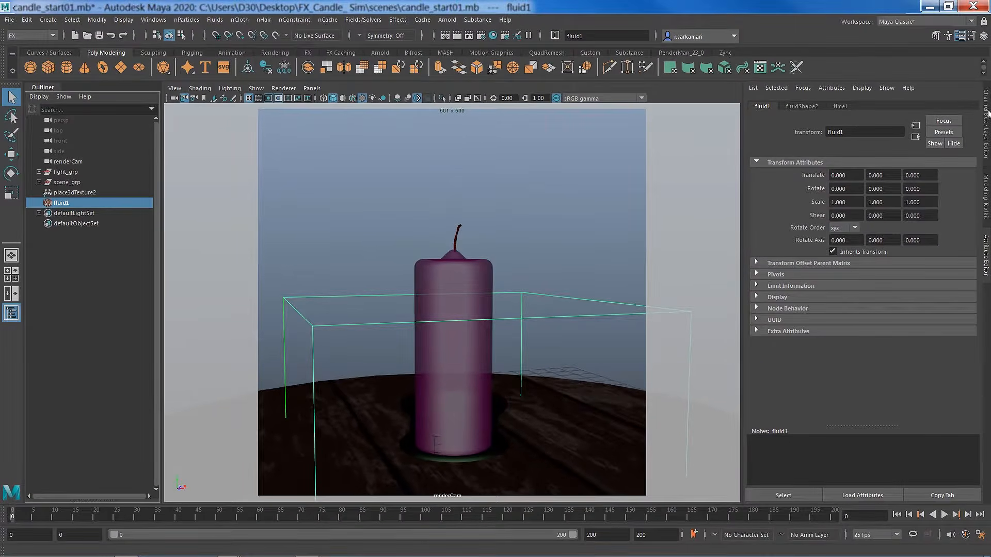
click(986, 113)
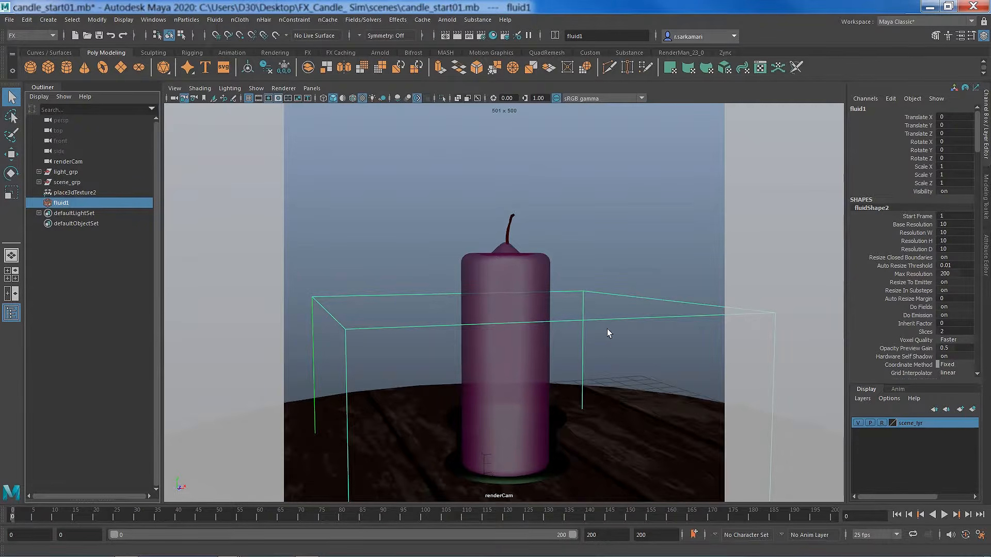
click(986, 196)
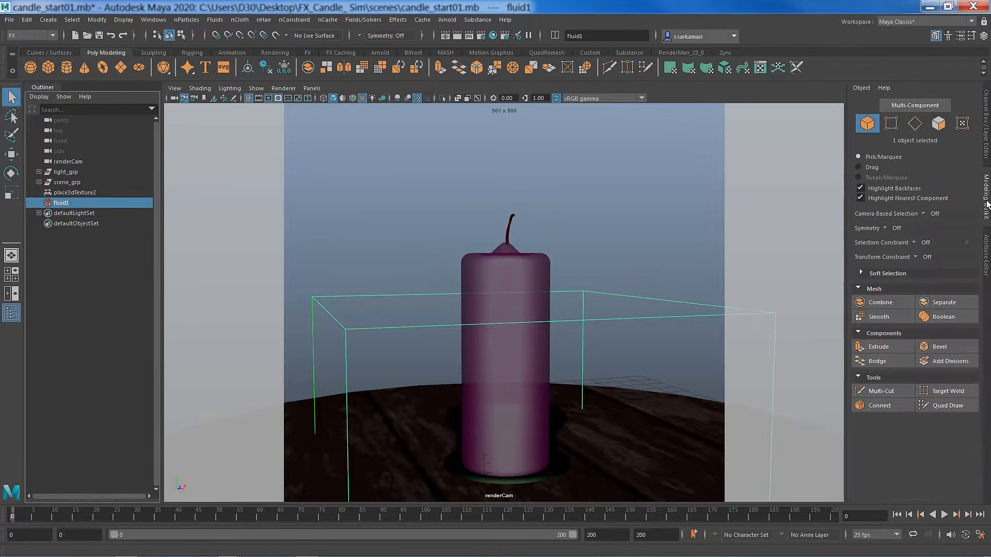
click(987, 243)
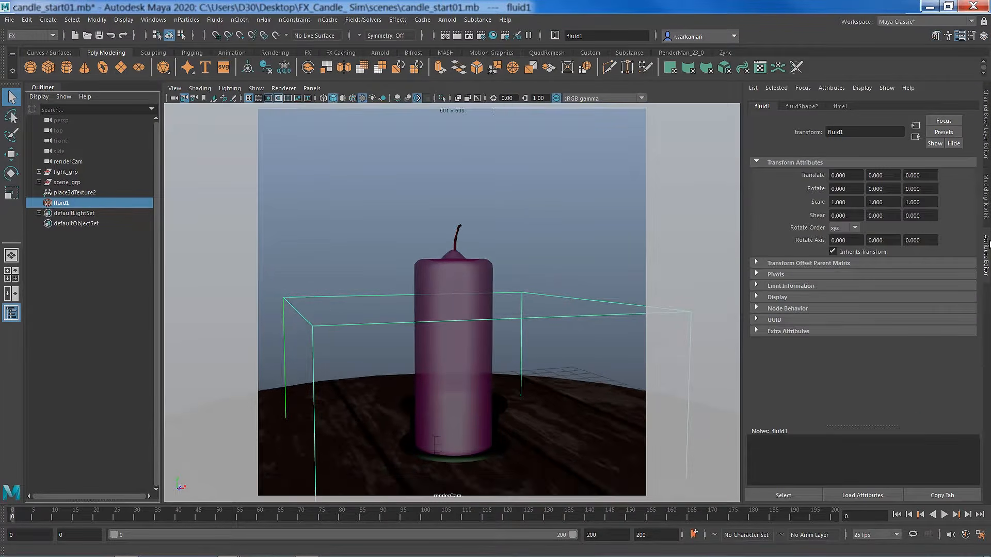
Set the fluid container's size to 2 × 3 × 2 in its shape attributes.
click(800, 106)
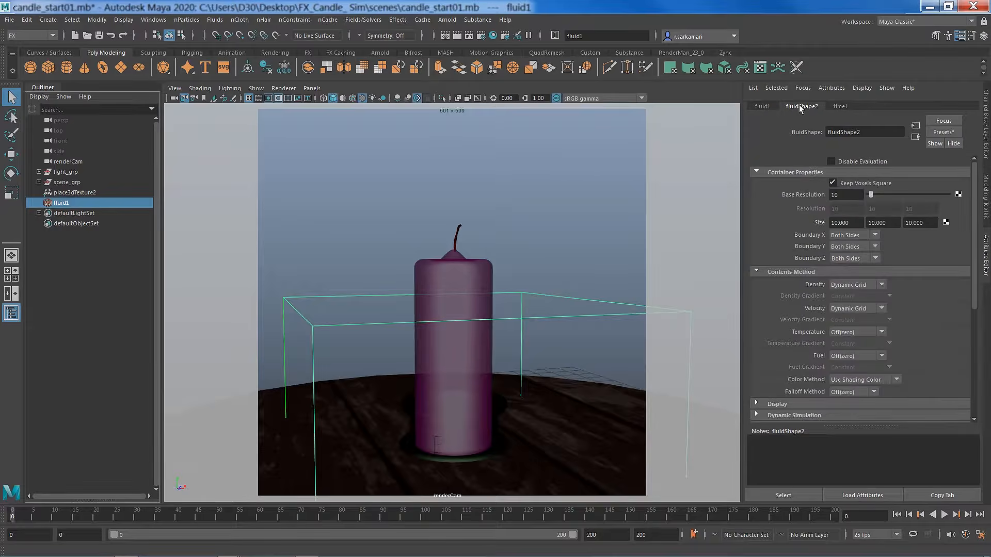
click(845, 223)
text(2)
click(889, 221)
text(3)
key(Return)
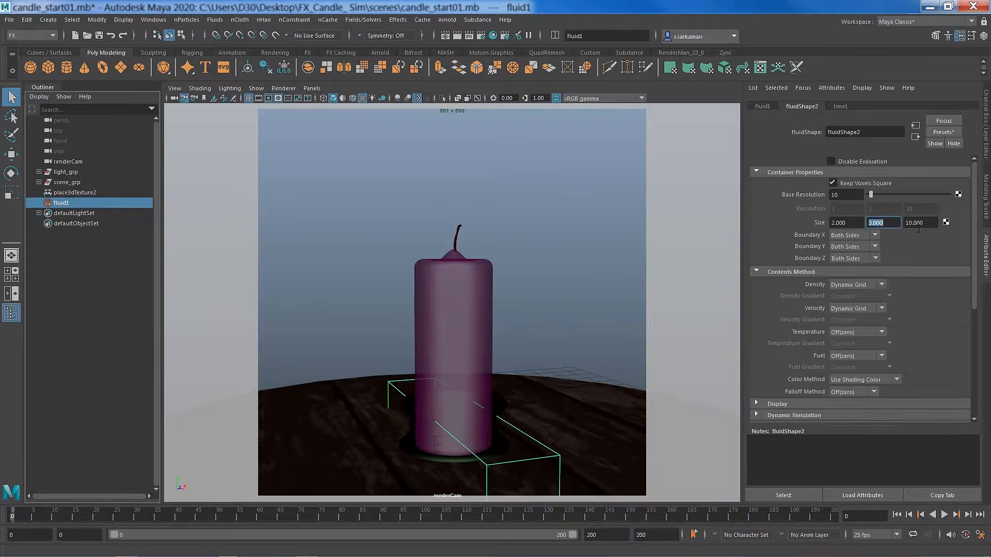
click(930, 223)
text(2)
key(Return)
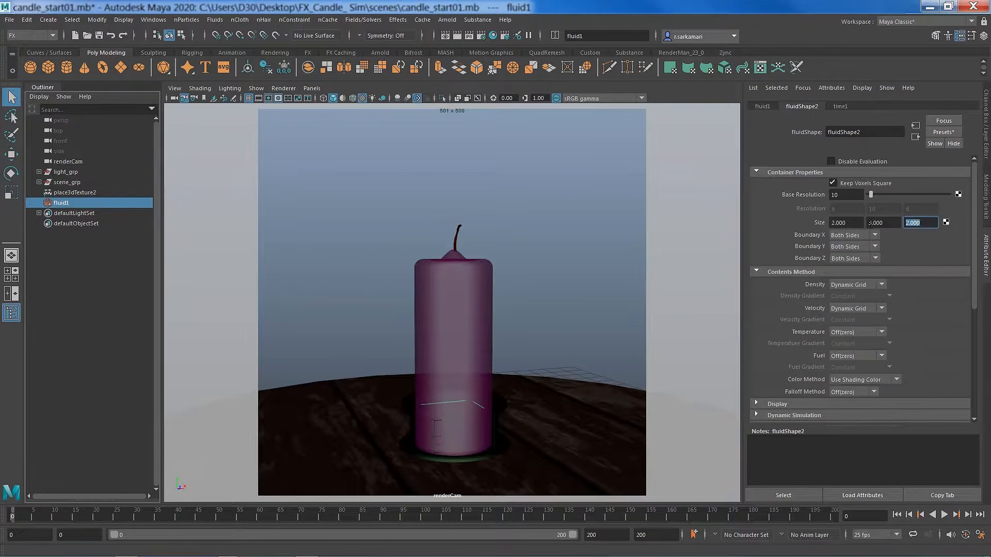
Set the fluid container's Translate Y to 8.1 to place it around the wick.
key(ctrl+a)
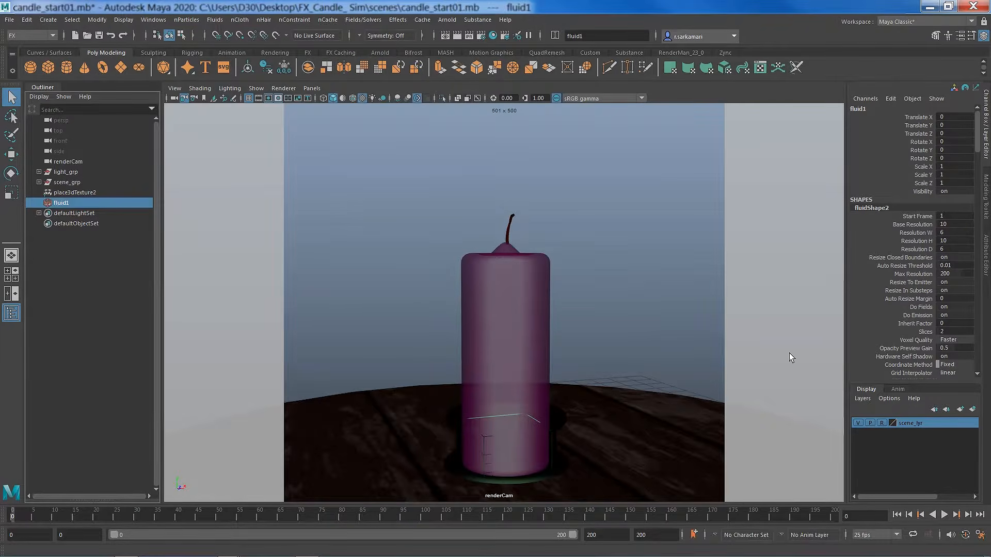
click(944, 126)
text(8.1)
key(Return)
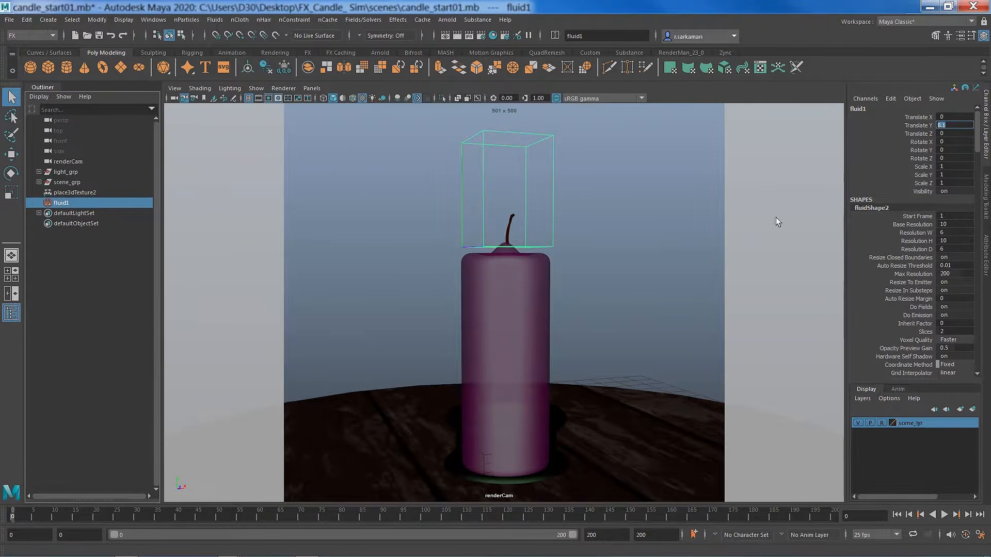
Set the fluid container's base resolution to 60 and briefly play the timeline.
key(ctrl+a)
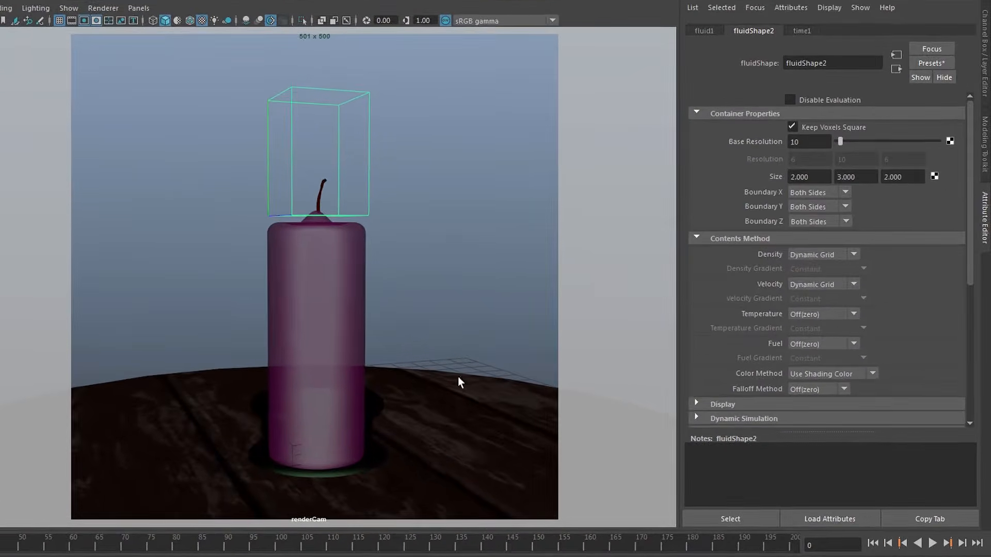
double_click(807, 142)
text(60)
key(Return)
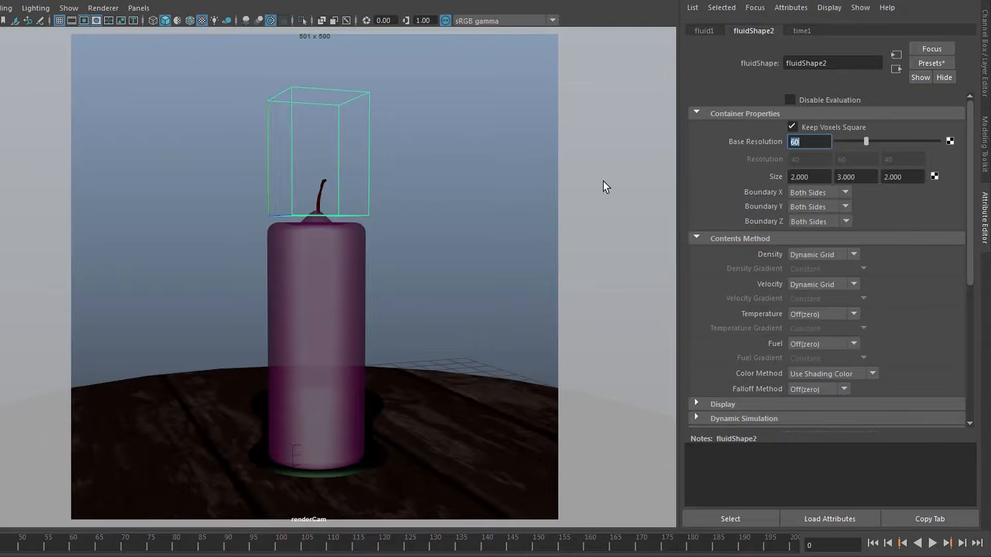
click(932, 543)
click(932, 543)
Make wick_main a surface emitter for the fluid container using Emit from Object with emitter name Source, and play the simulation.
click(327, 179)
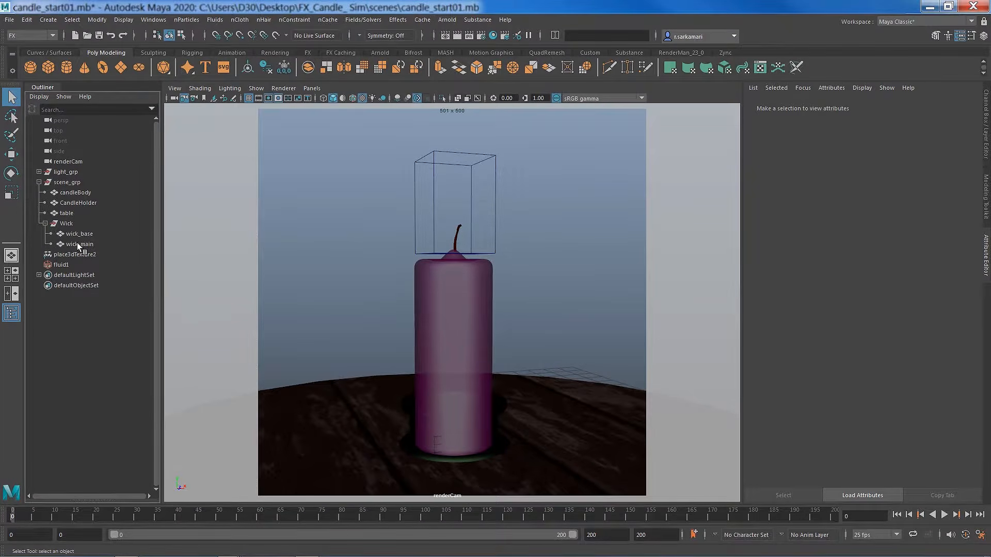
click(77, 244)
shift+click(433, 177)
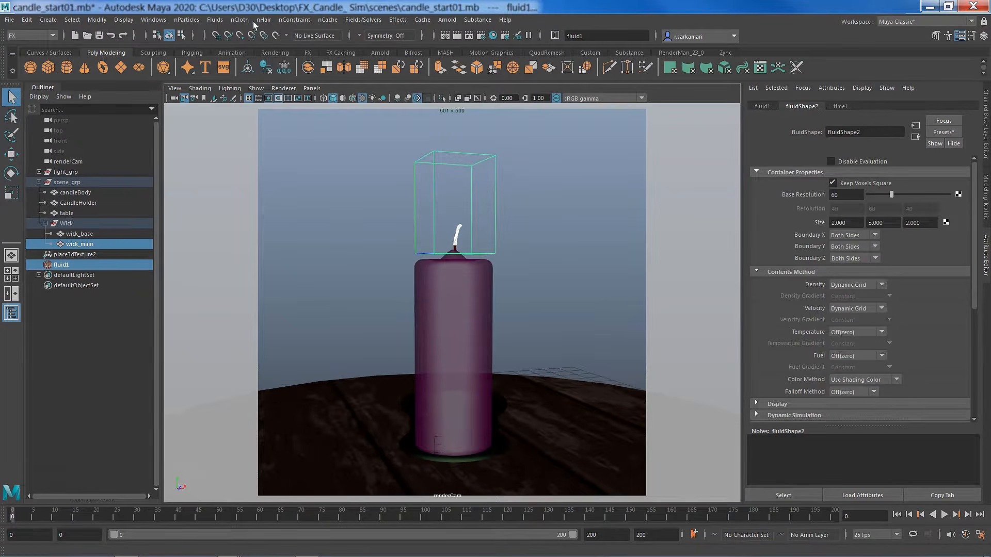
click(215, 21)
mouse_move(231, 67)
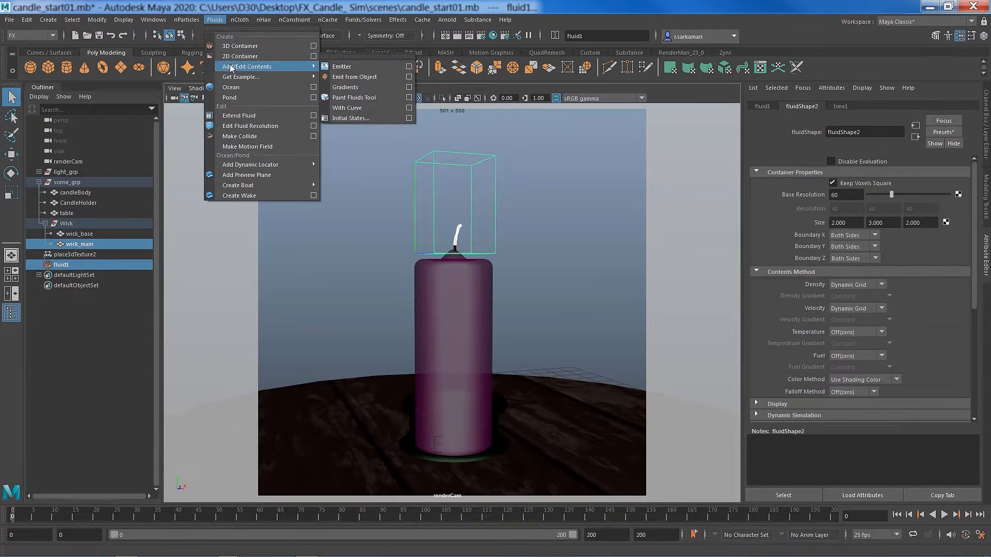
click(409, 77)
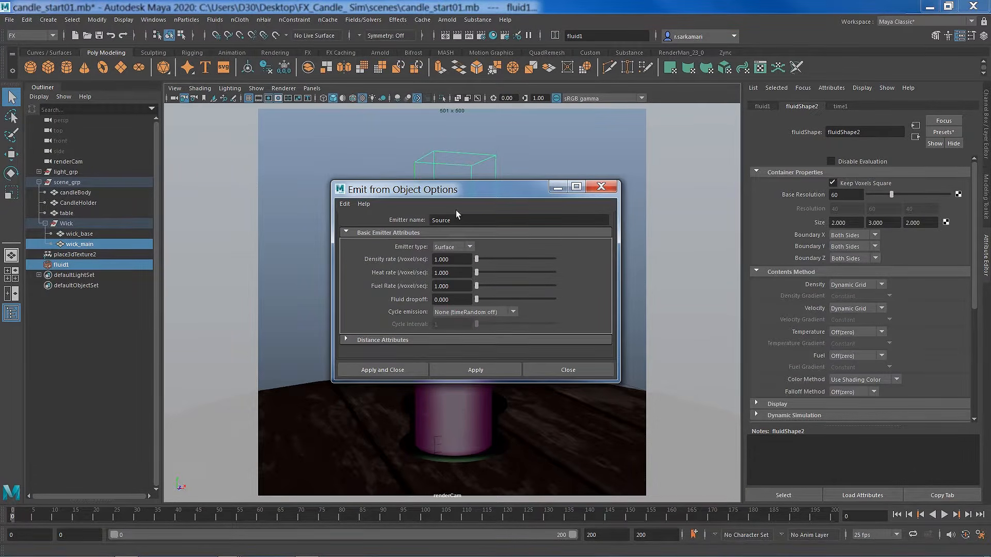
click(355, 368)
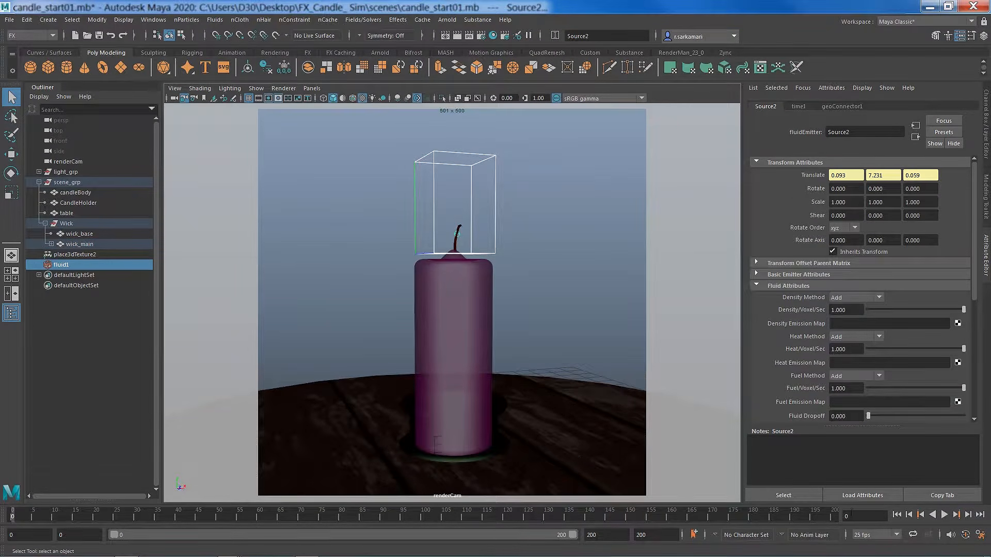
click(943, 515)
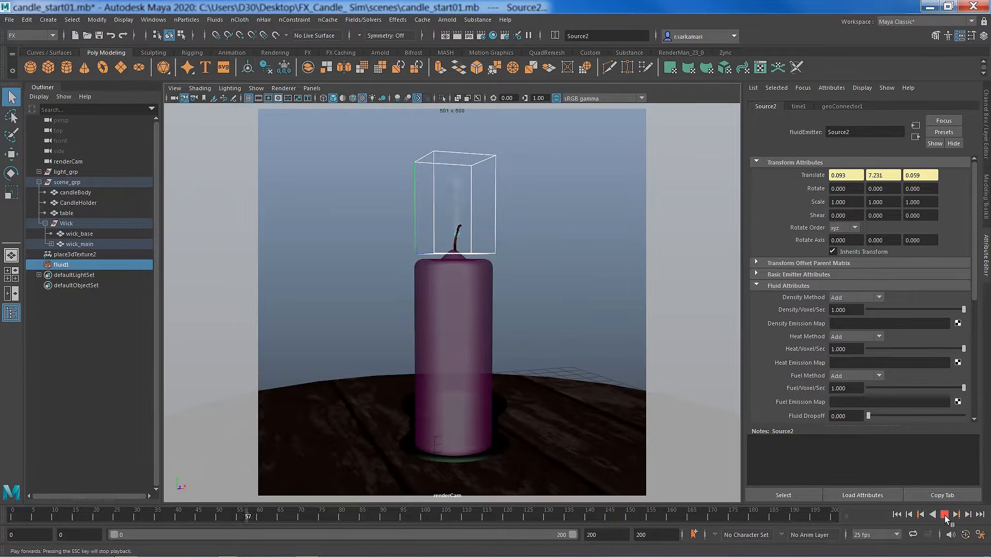
Stop the simulation, change the viewport's shading display, and set the fluid container's Boundary Draw to None.
click(944, 514)
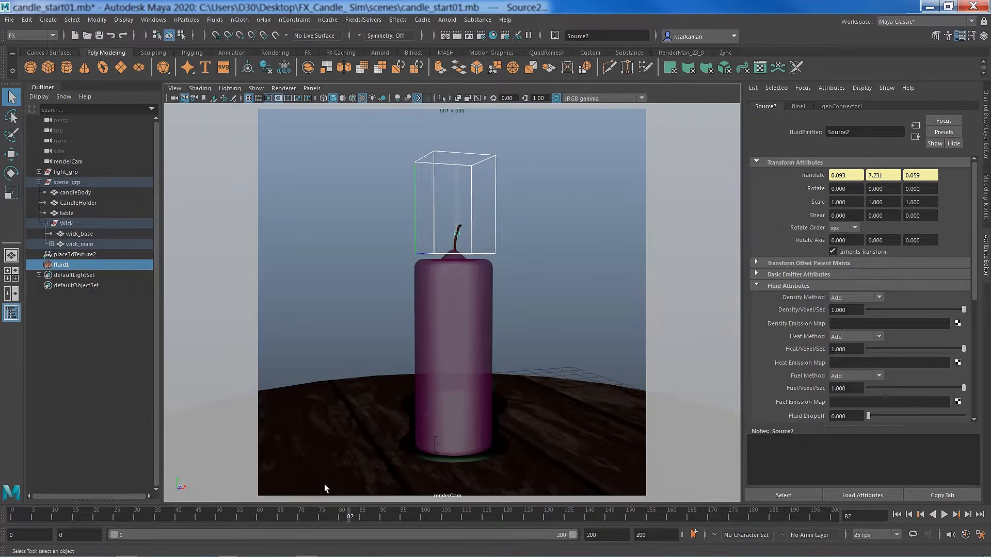
click(382, 99)
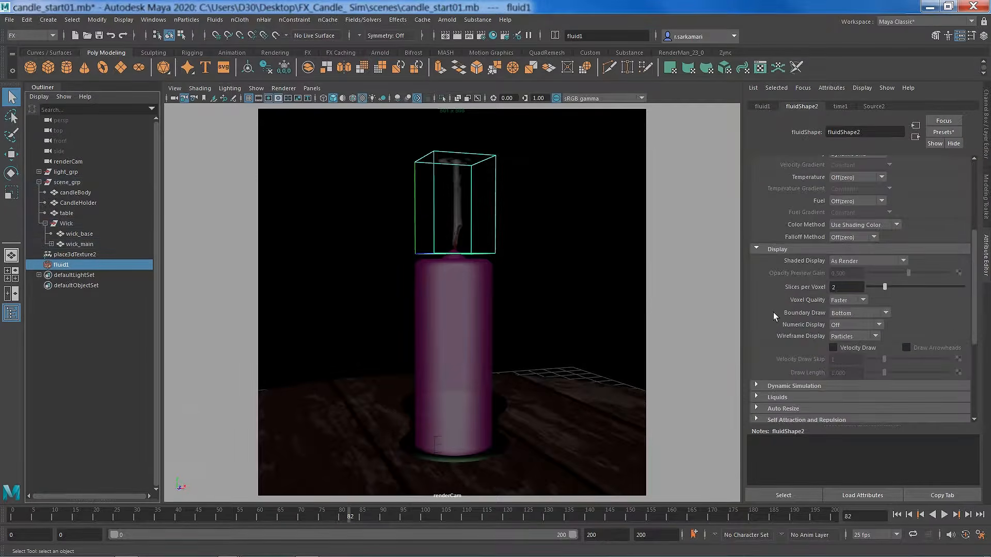
click(842, 315)
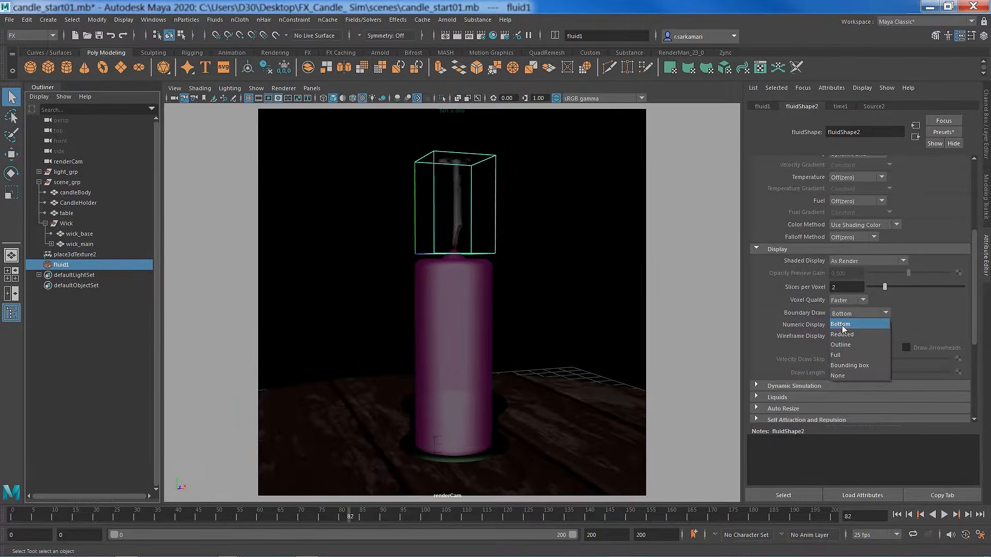
click(841, 364)
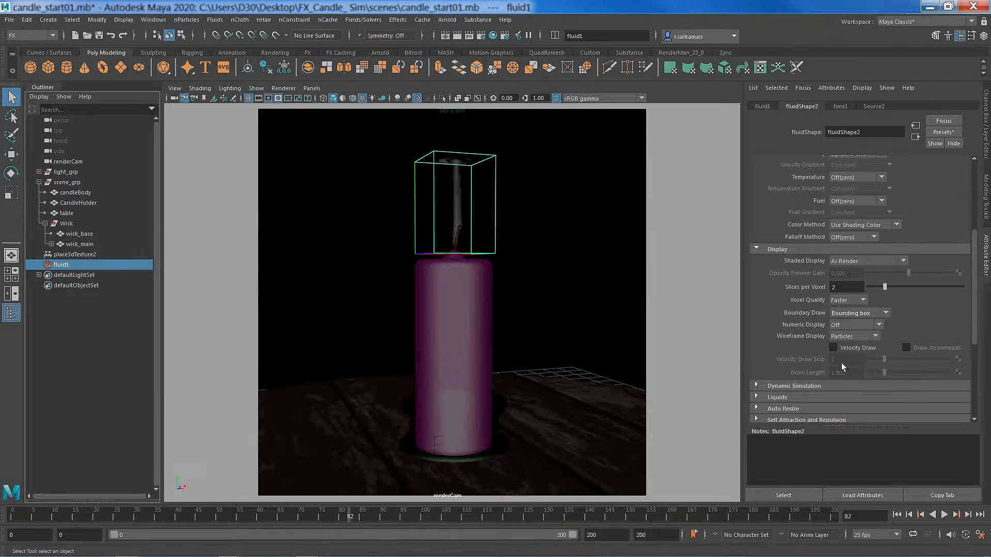
click(838, 313)
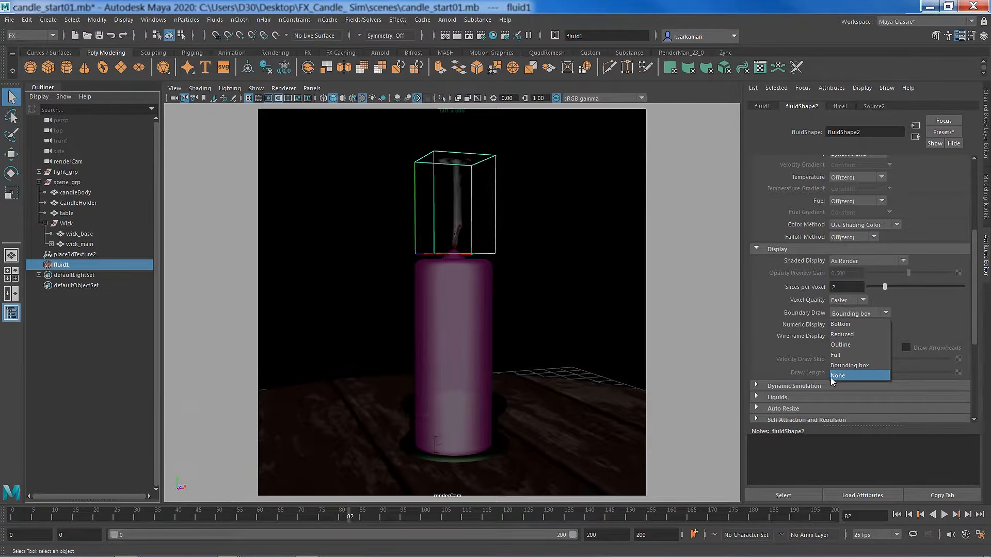
click(831, 376)
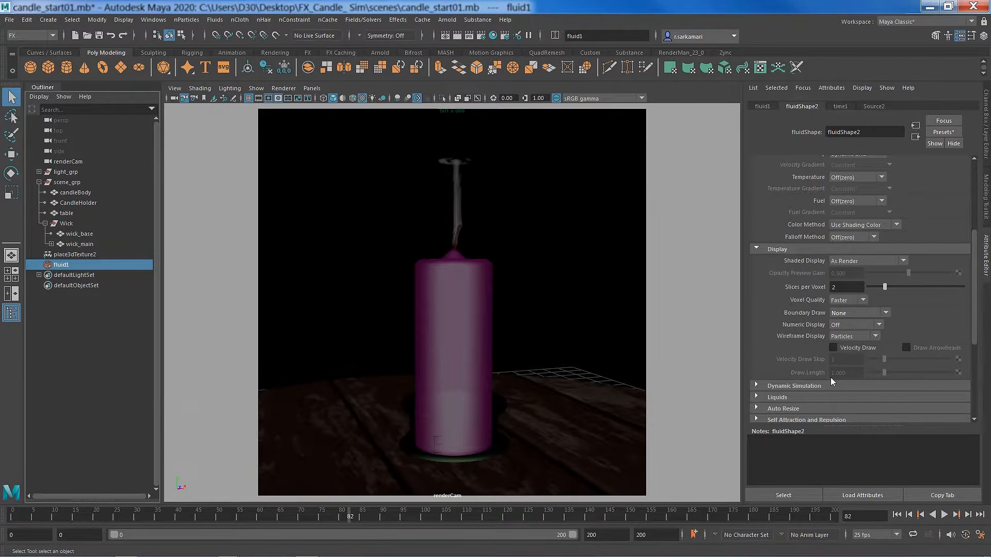
Set the fluid's Slices per Voxel to 1 and play the simulation from the start to check it.
click(833, 287)
text(1)
key(Return)
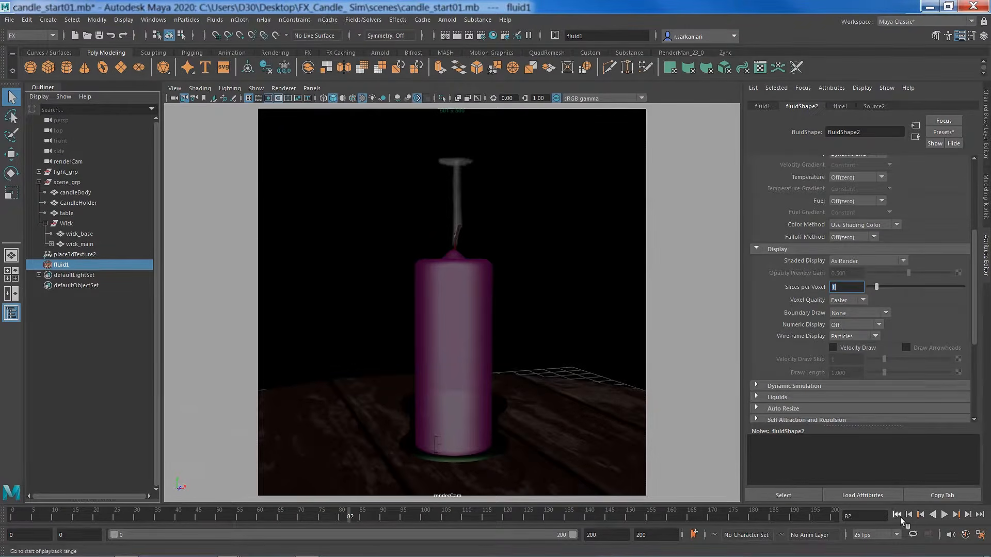
click(900, 517)
click(945, 515)
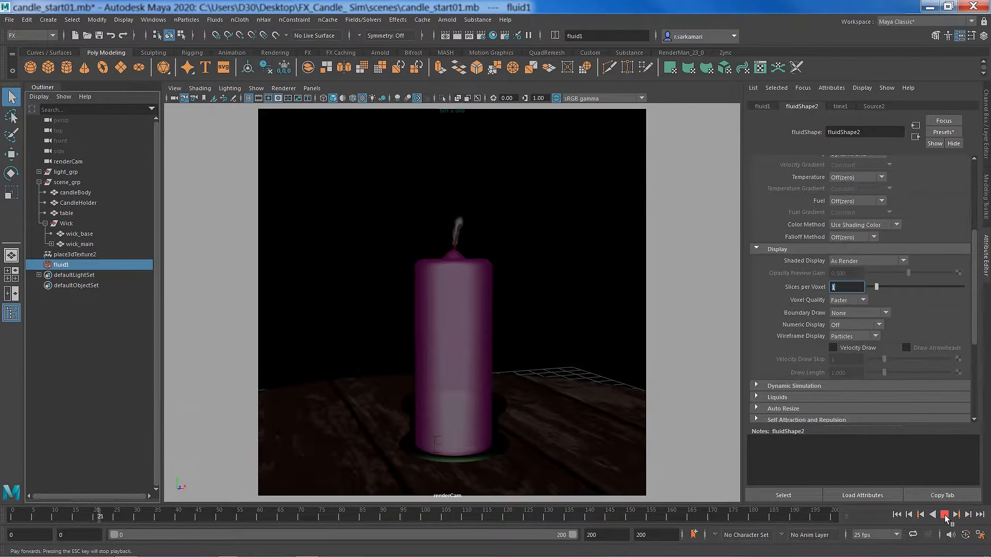
click(944, 515)
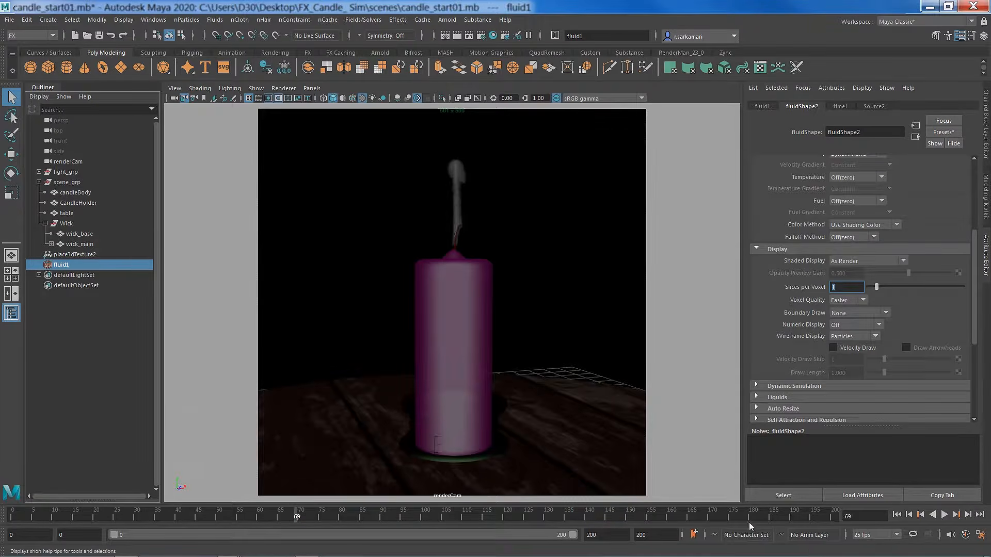
Set the Rate (Percent) of the Source2 emitter under wick_main to 600 and replay the simulation from the first frame.
click(51, 244)
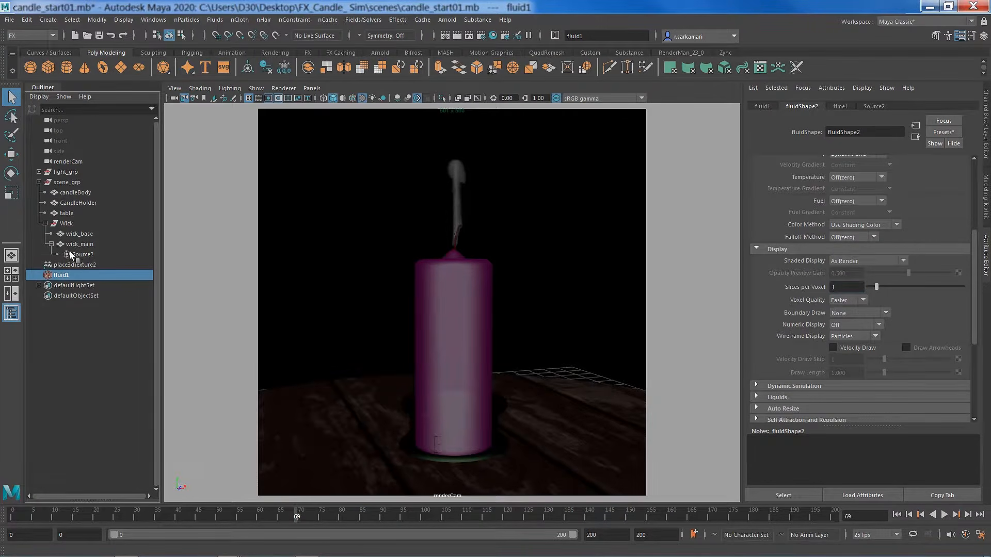
click(83, 255)
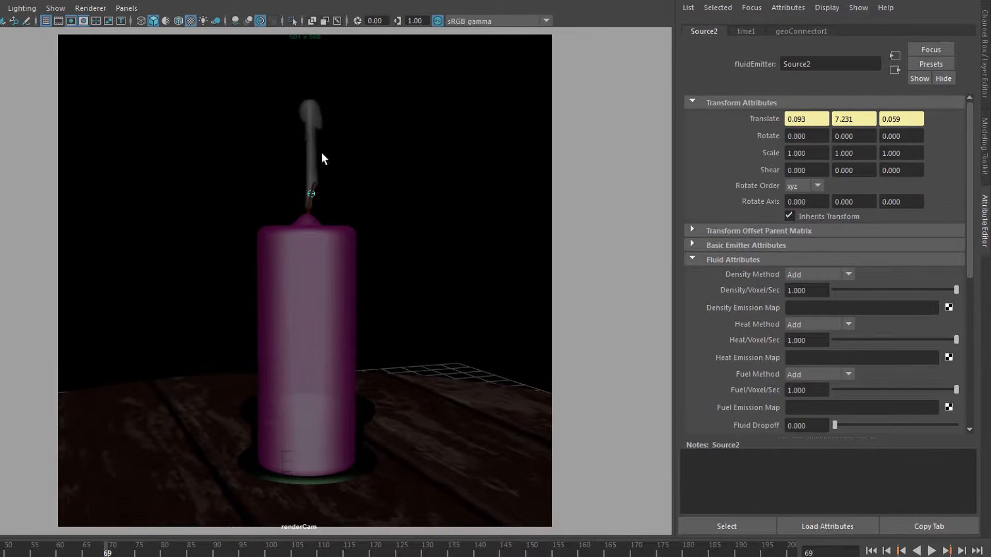
click(701, 243)
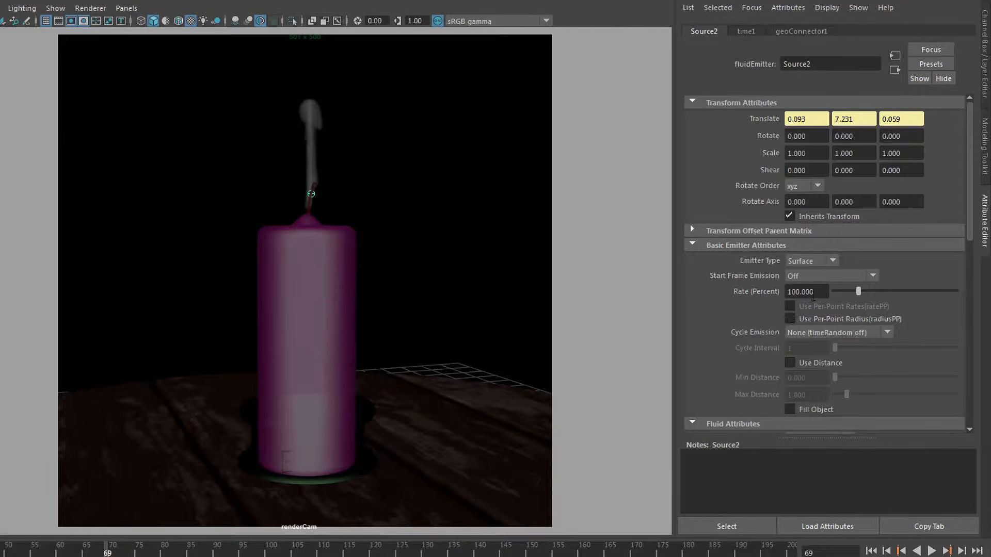
click(820, 291)
text(600)
key(Return)
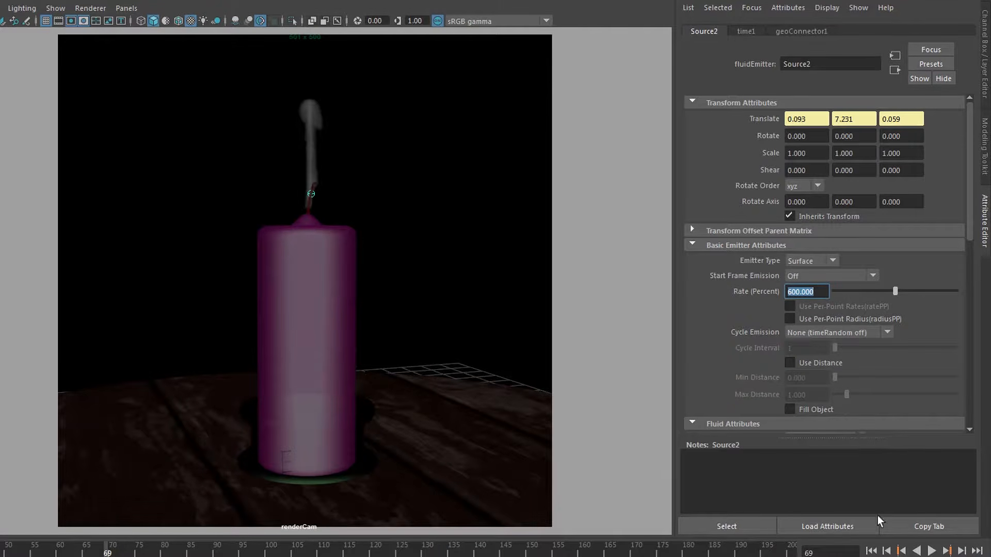
click(870, 551)
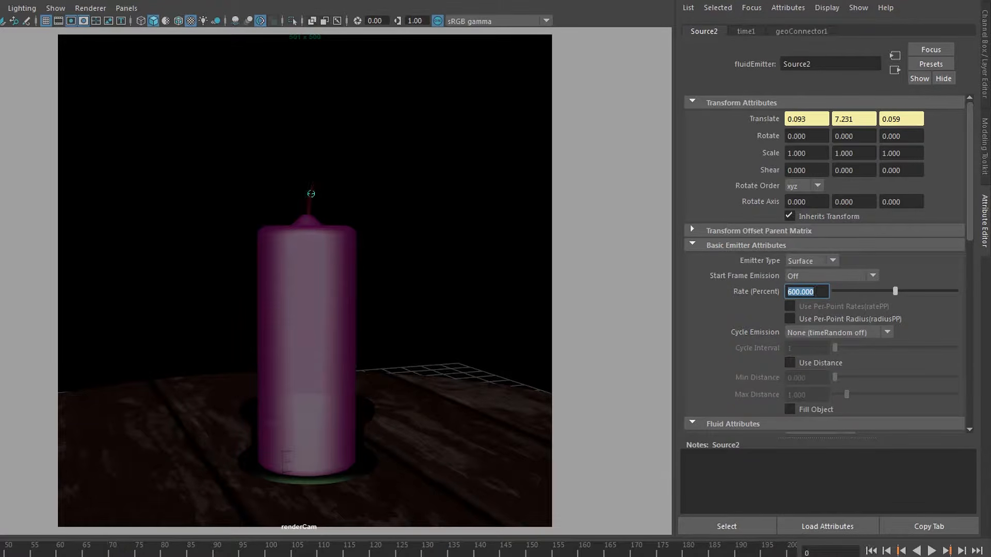
click(932, 551)
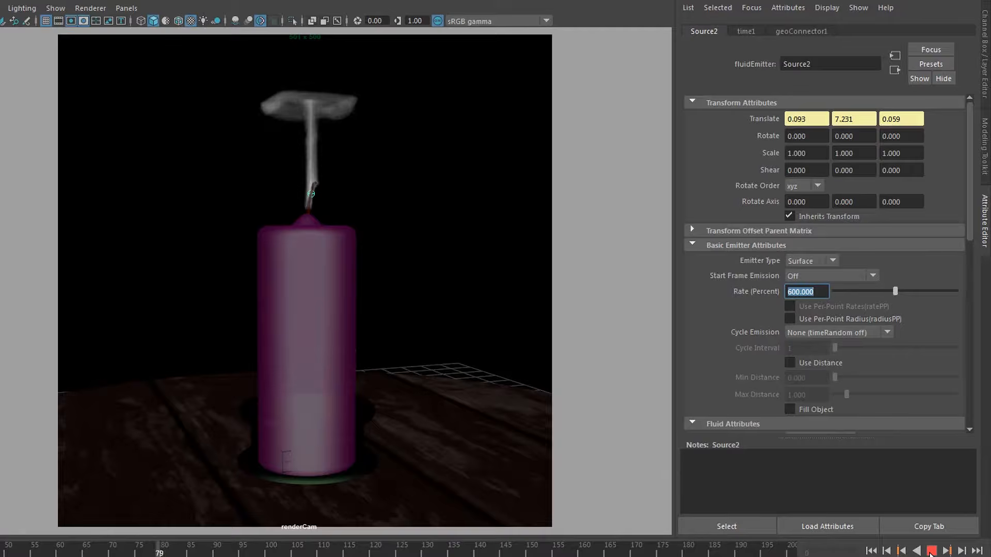
click(932, 551)
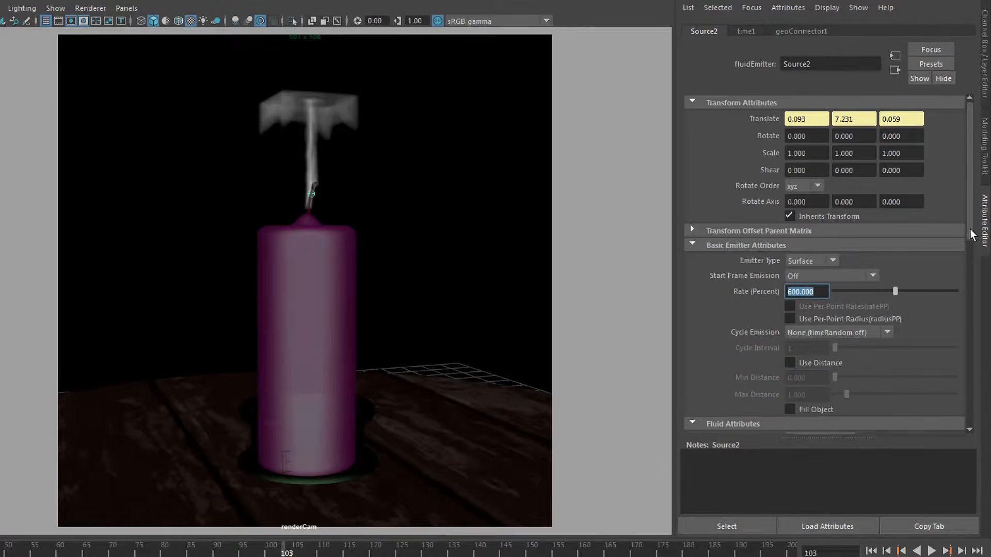
Set the Source2 emitter's Fuel Method to No Emission and collapse its Emission Speed Attributes.
drag(974, 235, 969, 333)
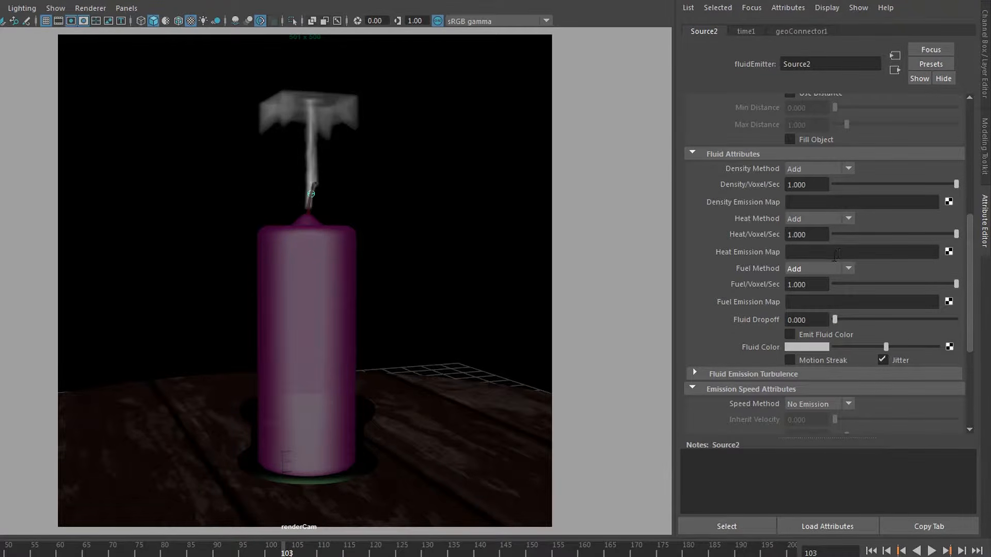
click(812, 269)
click(808, 278)
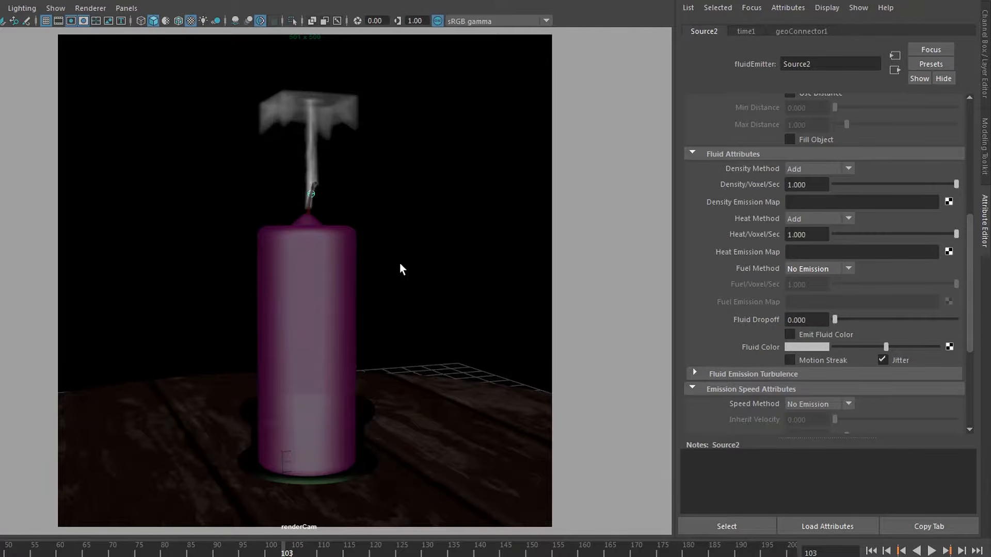
key(Tab)
drag(970, 306, 970, 370)
click(723, 226)
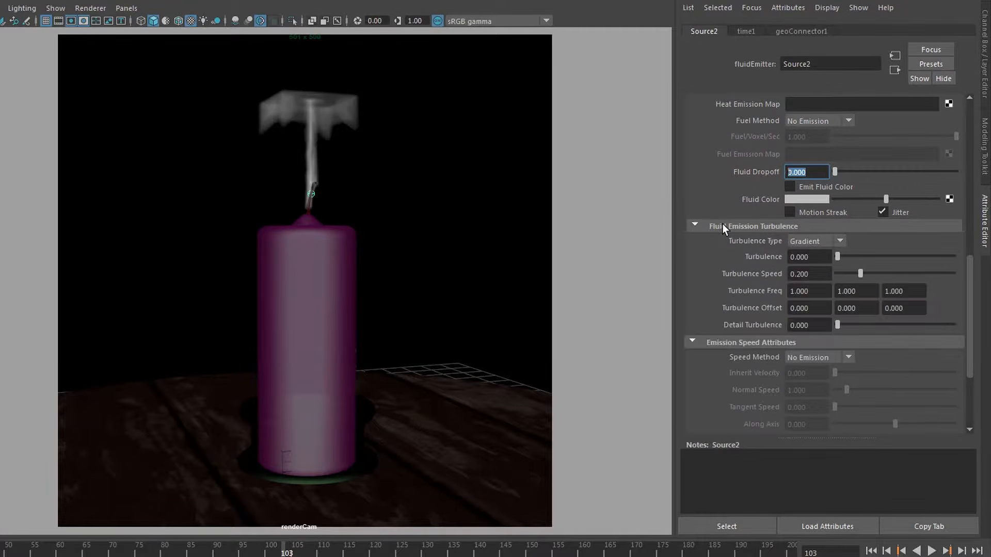
click(723, 226)
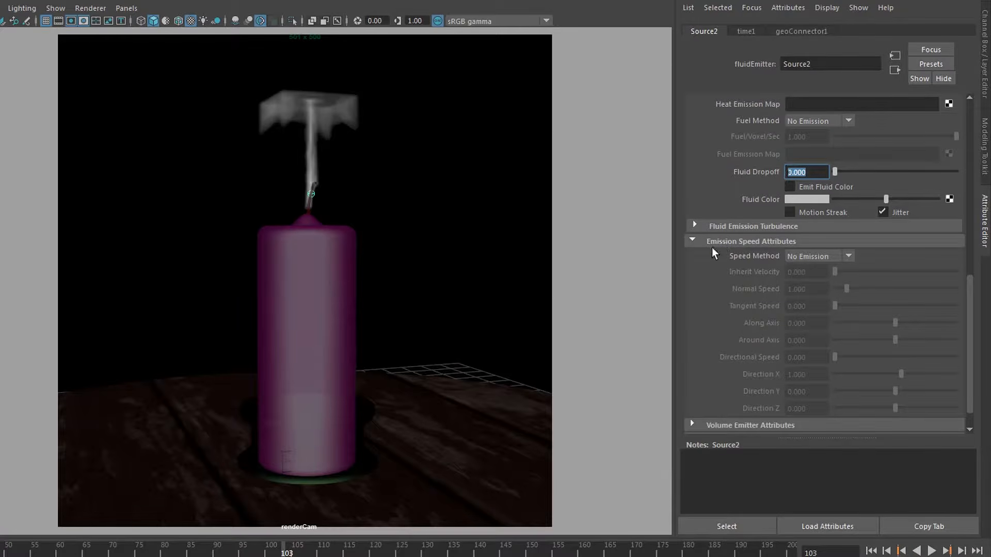
click(715, 241)
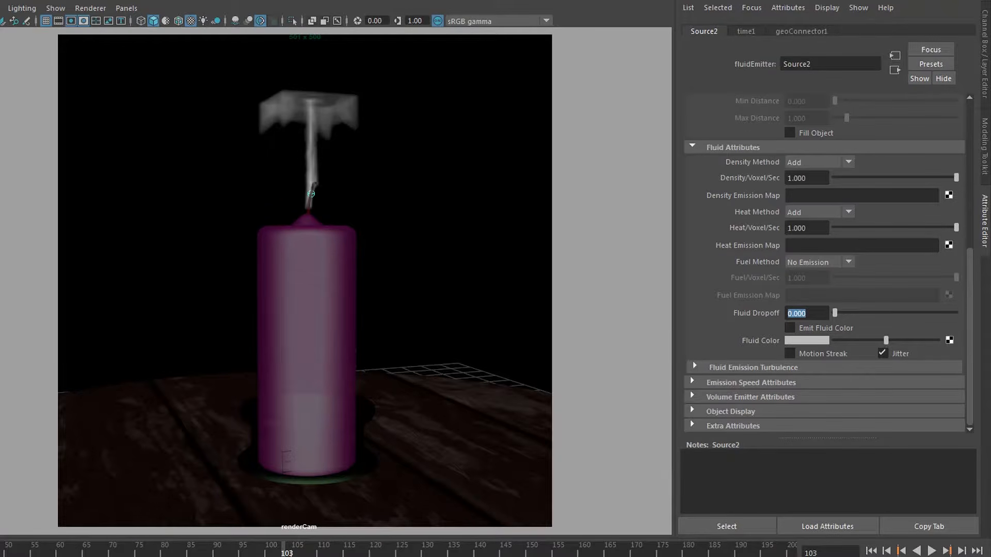
Select the fluid container and set its density Buoyancy to 5 in Contents Details.
click(310, 154)
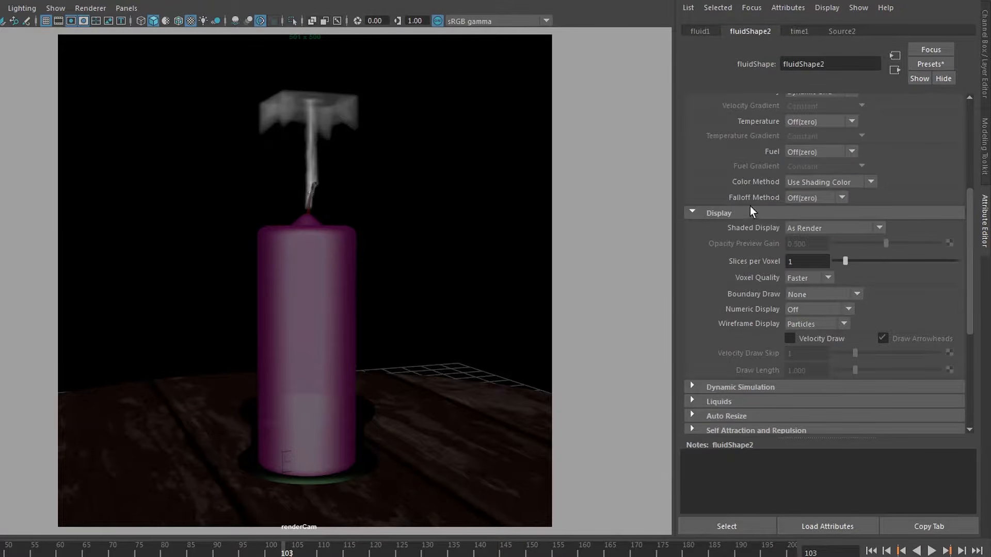
click(750, 214)
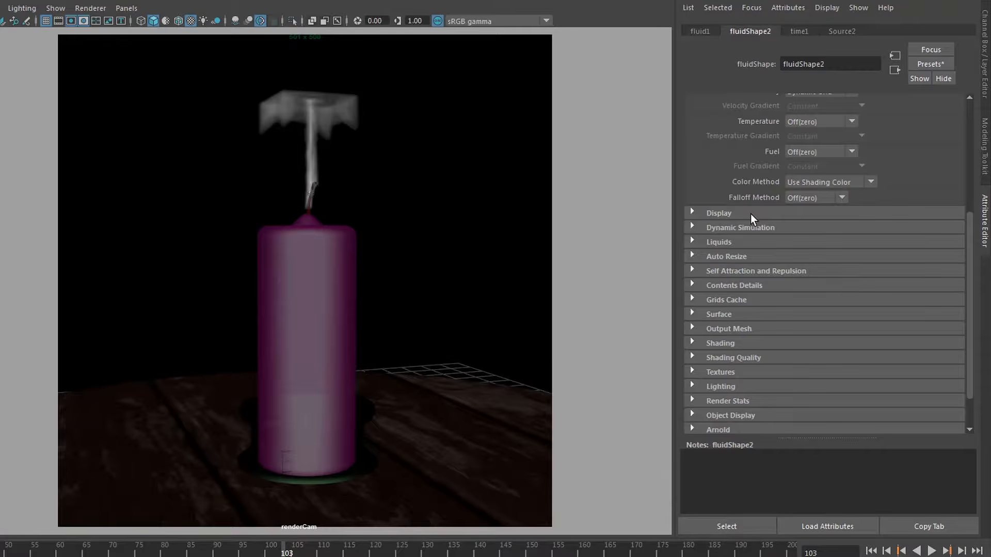
click(734, 285)
click(734, 301)
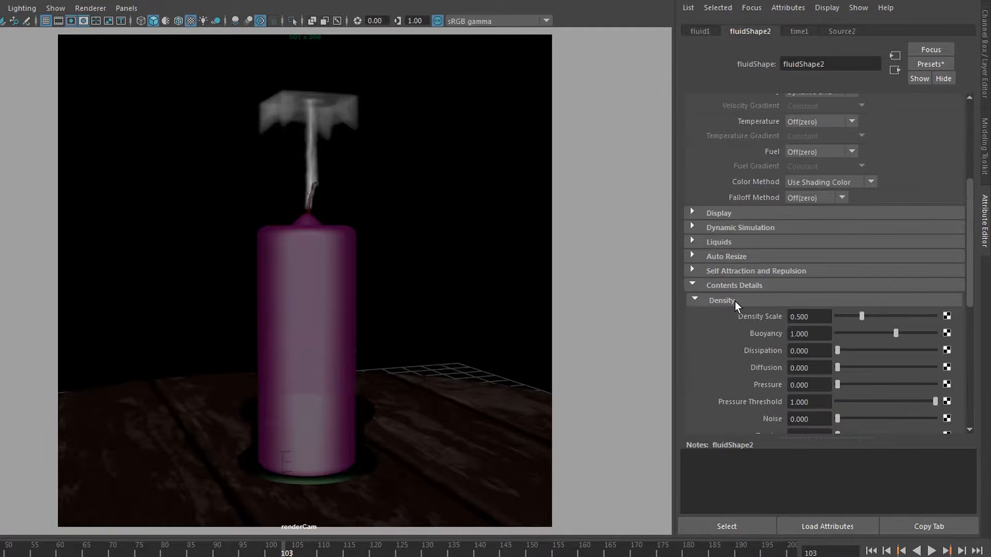
drag(968, 286, 966, 328)
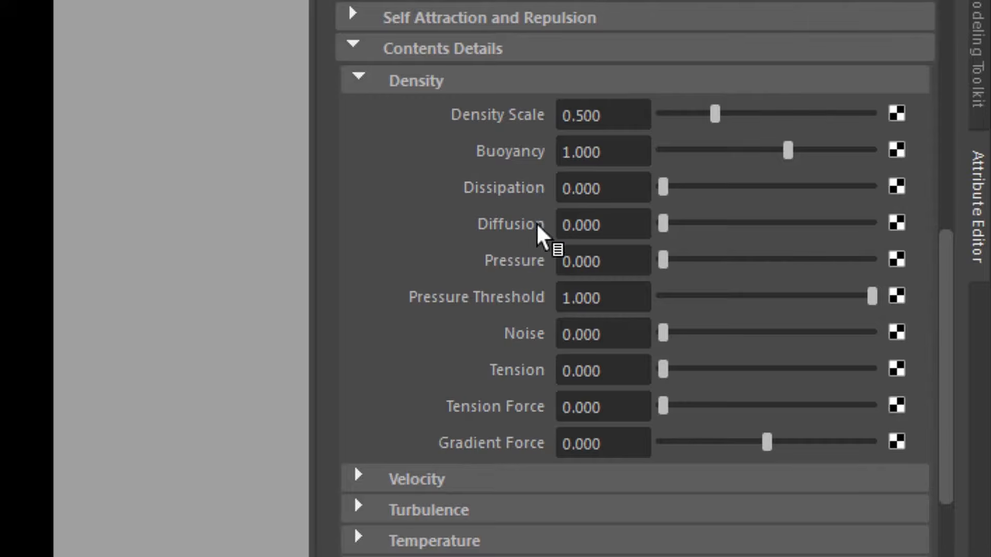
drag(607, 155, 439, 133)
text(.5)
key(Return)
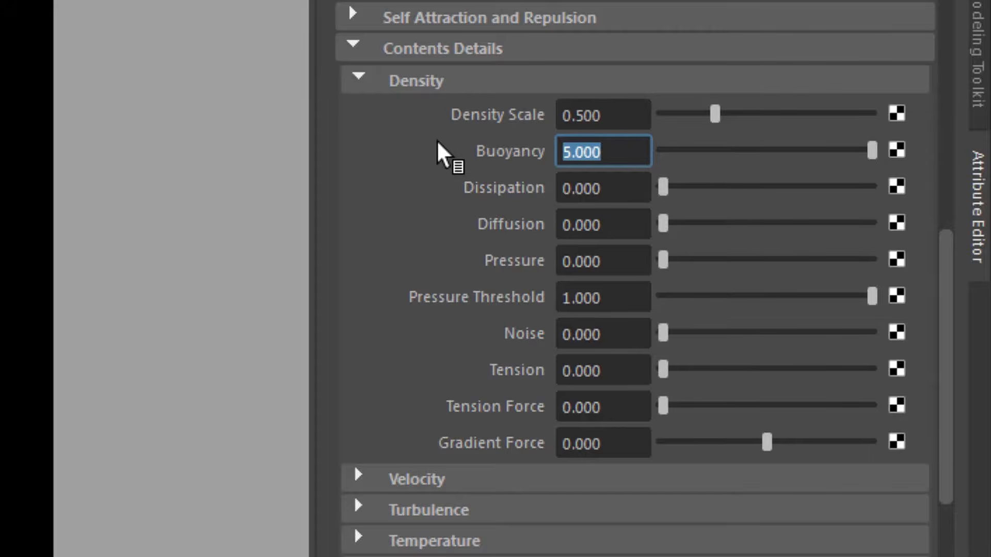
Set the fluid's density Dissipation to 1 and Diffusion to 0.1.
key(Tab)
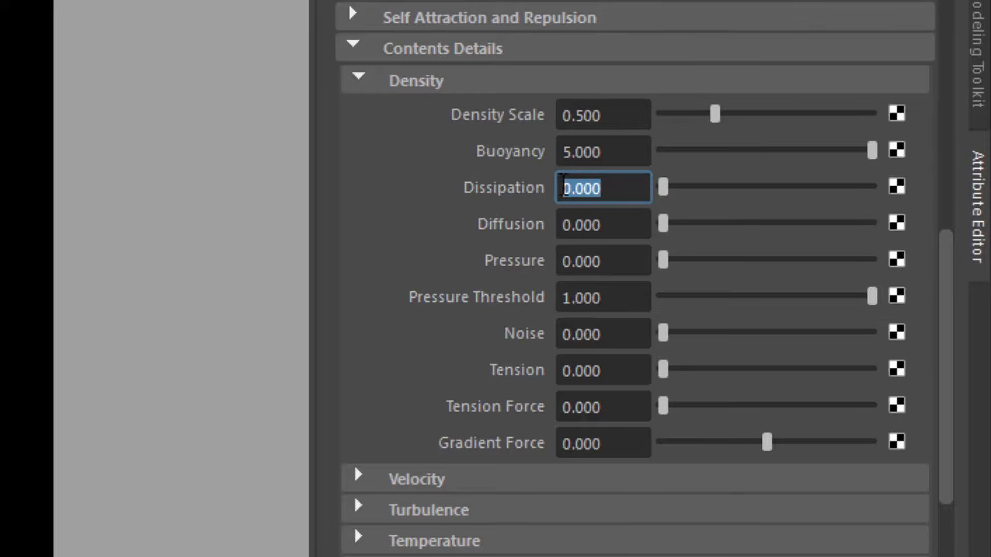
click(587, 185)
double_click(588, 185)
text(1)
key(Return)
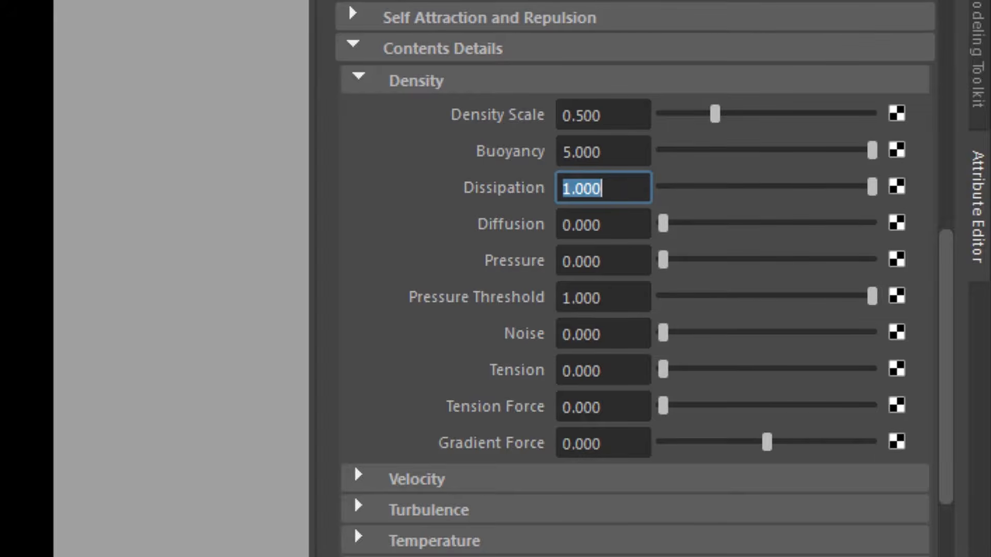
click(582, 233)
drag(583, 233, 482, 229)
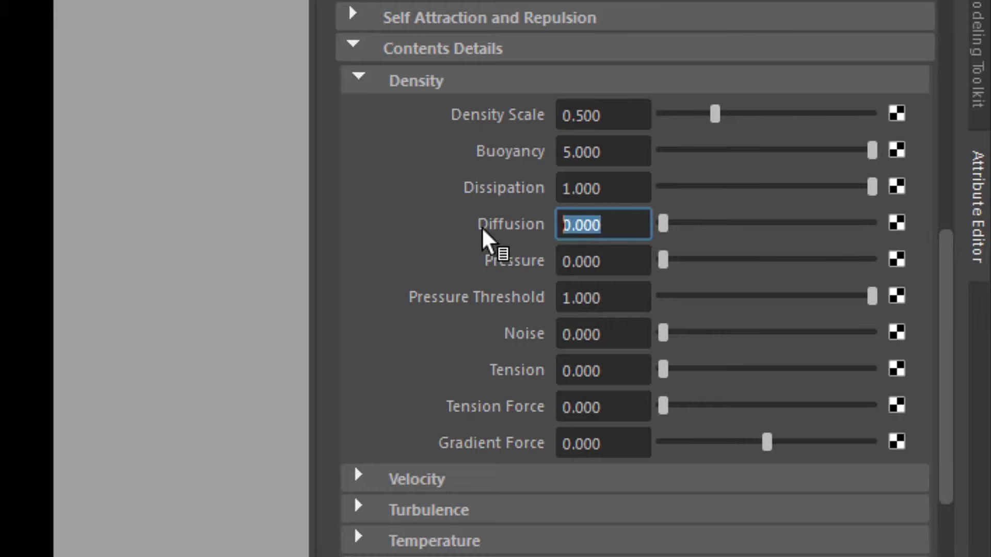
text(.1)
key(Return)
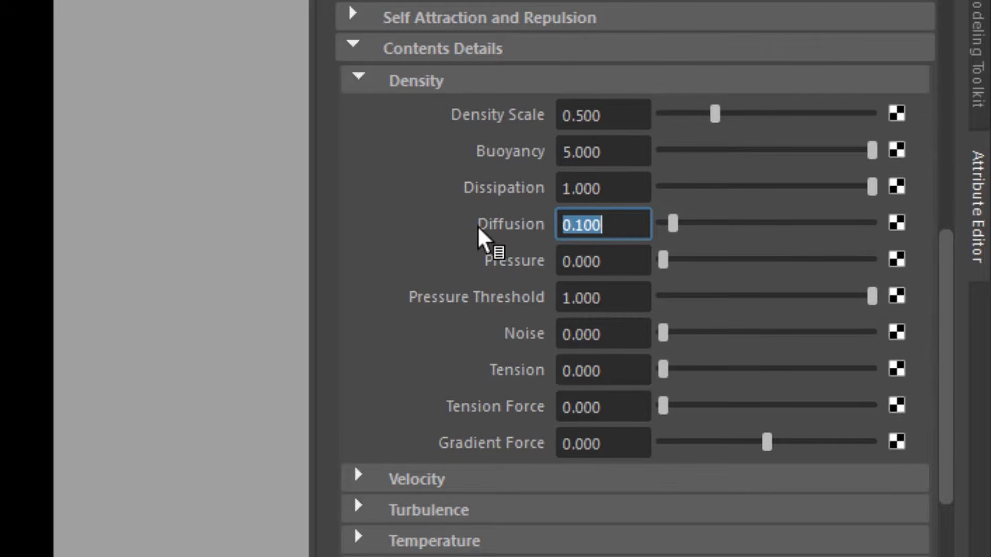
Set the fluid's density Tension to 0.2 and return the timeline to the first frame.
drag(608, 368, 531, 363)
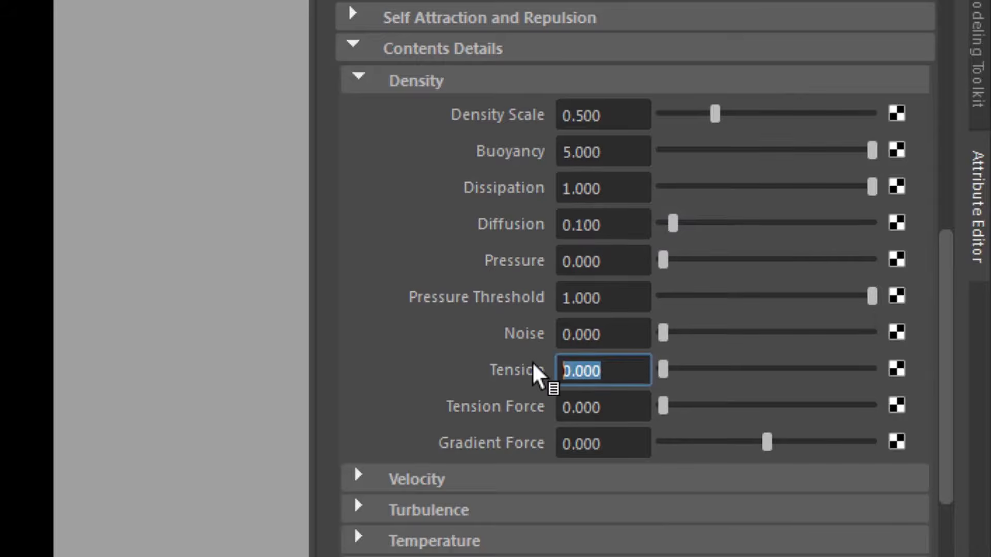
text(0.2)
key(Return)
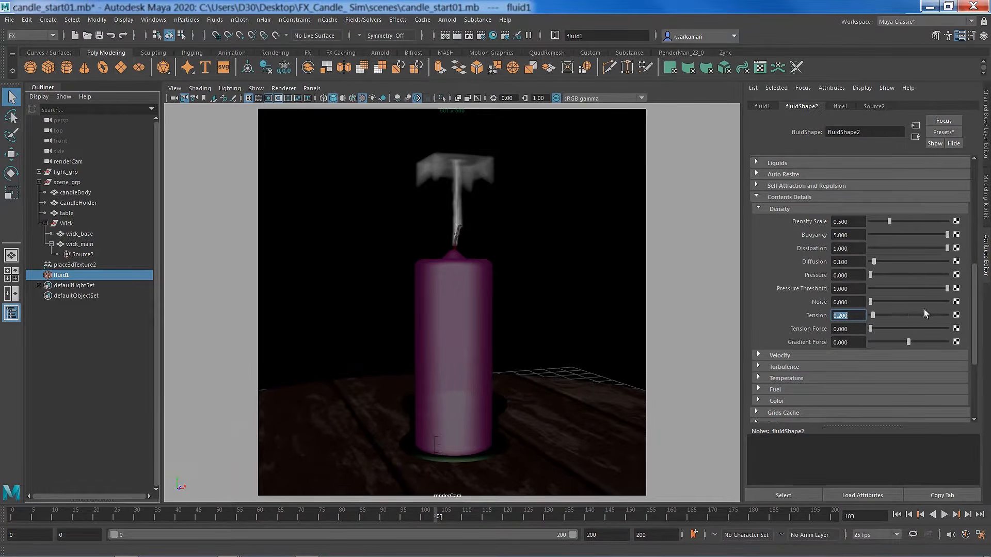
scroll(970, 325, down, 4)
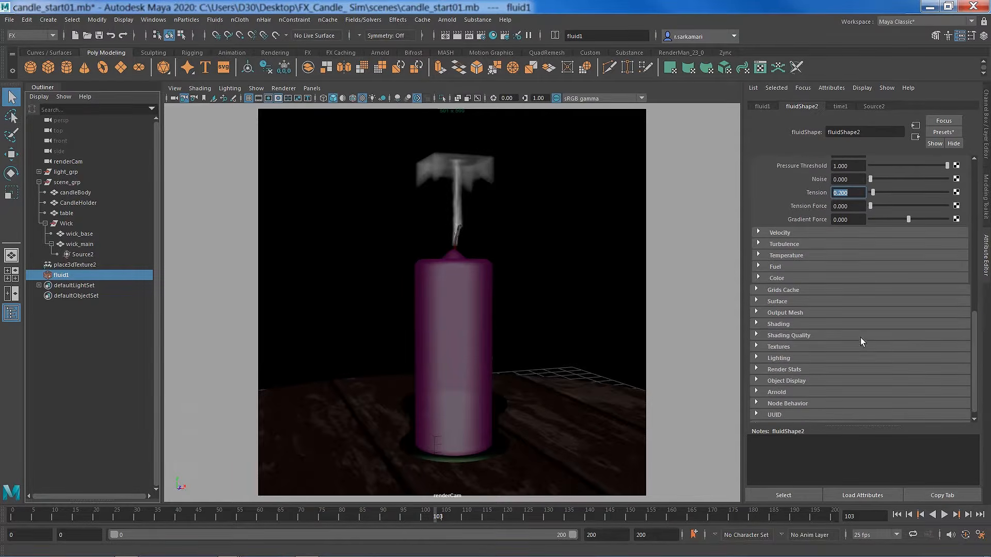
scroll(791, 325, up, 3)
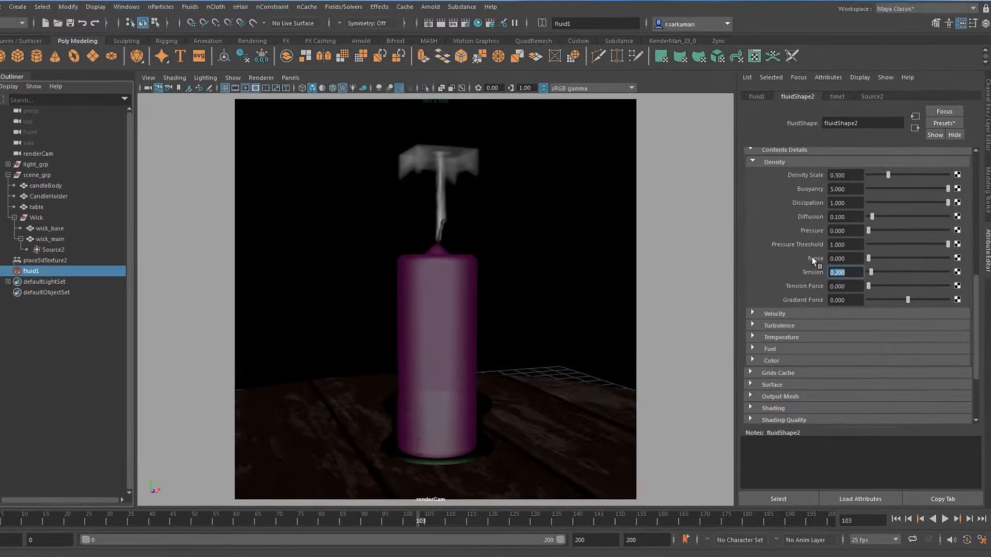
click(888, 553)
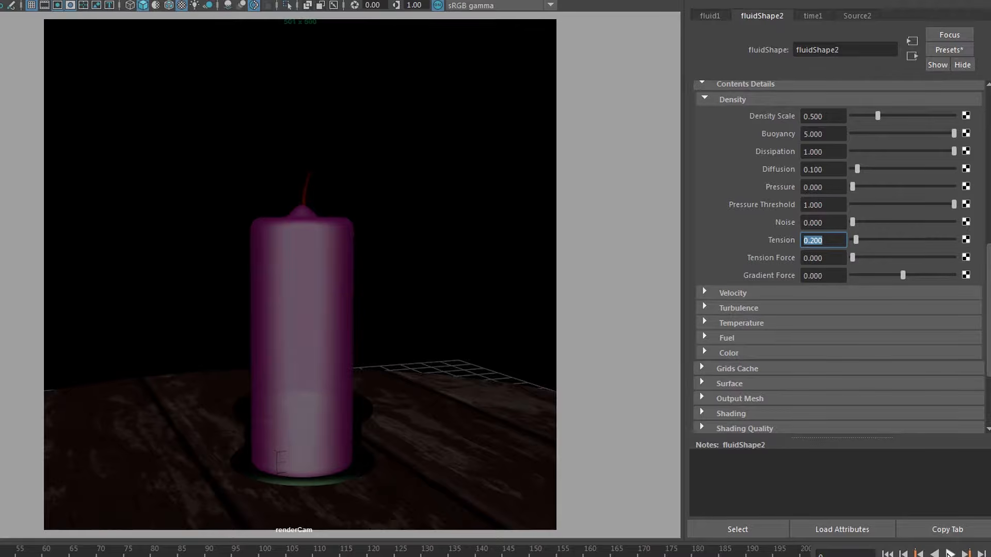
Play the flame simulation from the first frame, rewind it, and play it again to check the flame's shape.
click(949, 553)
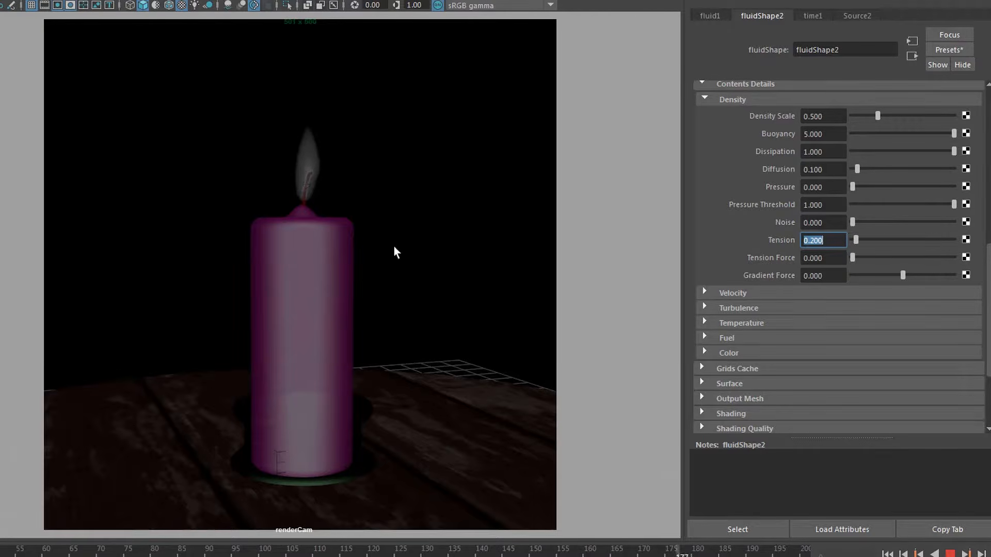
click(950, 553)
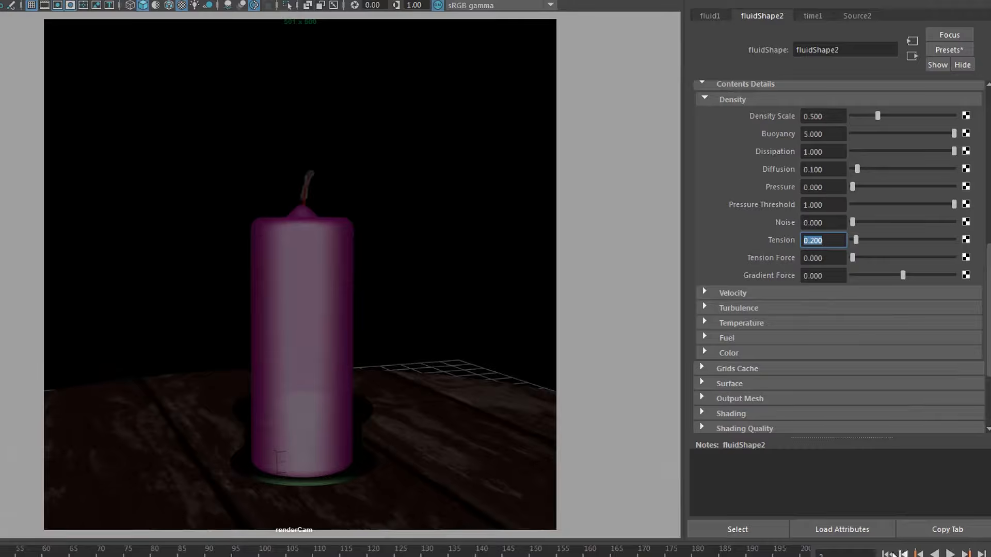
click(949, 553)
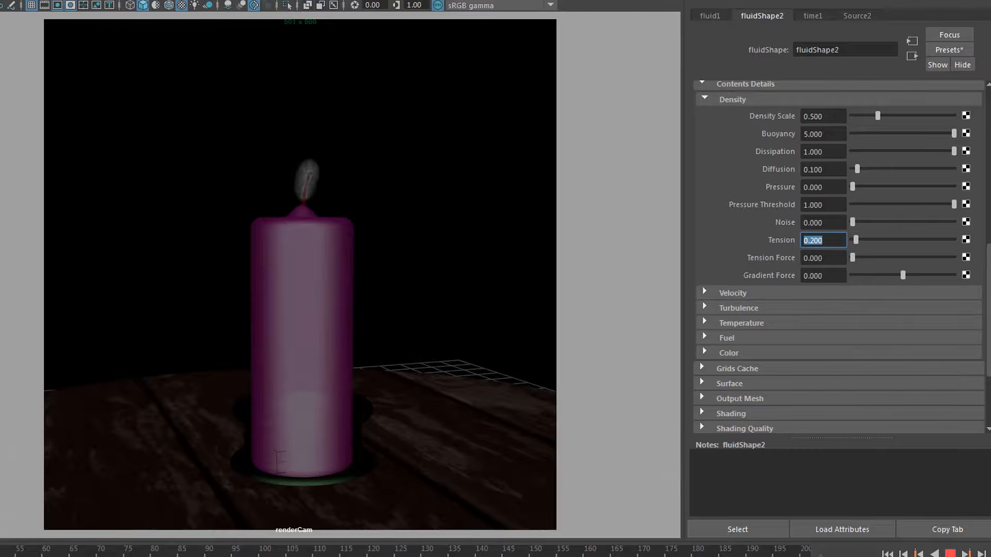
click(950, 553)
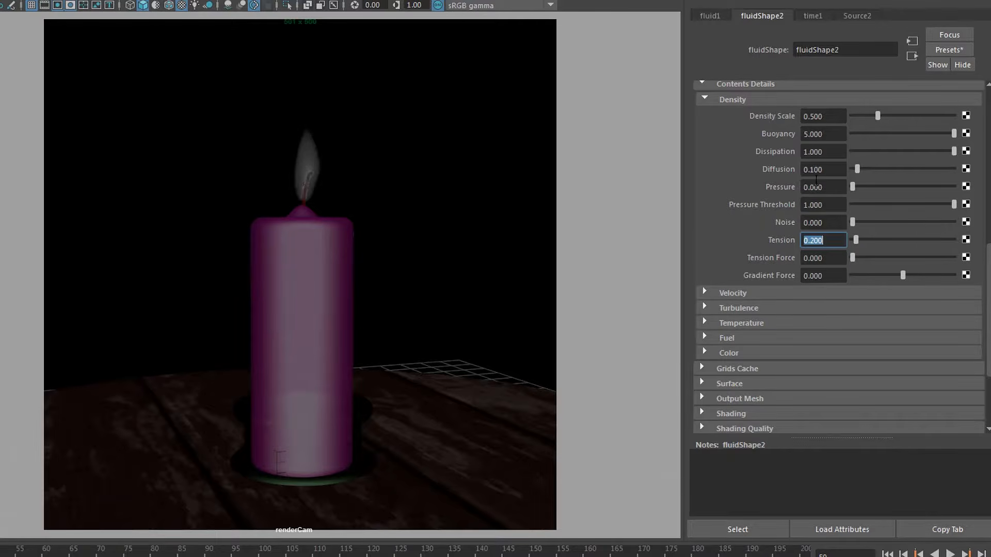
Try a density Diffusion of 0, play the simulation from the start, and return to the first frame.
click(821, 170)
text(0)
key(Return)
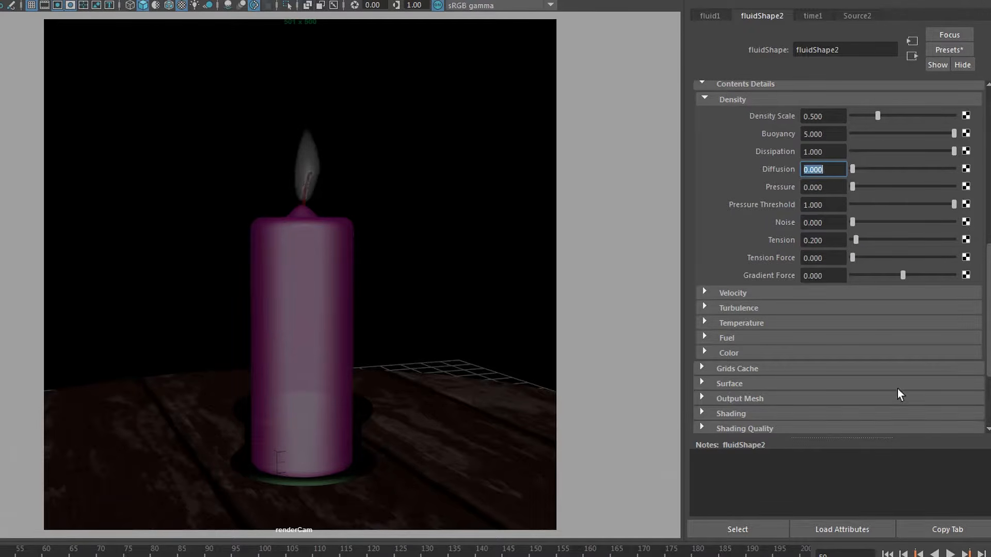
click(888, 553)
click(949, 553)
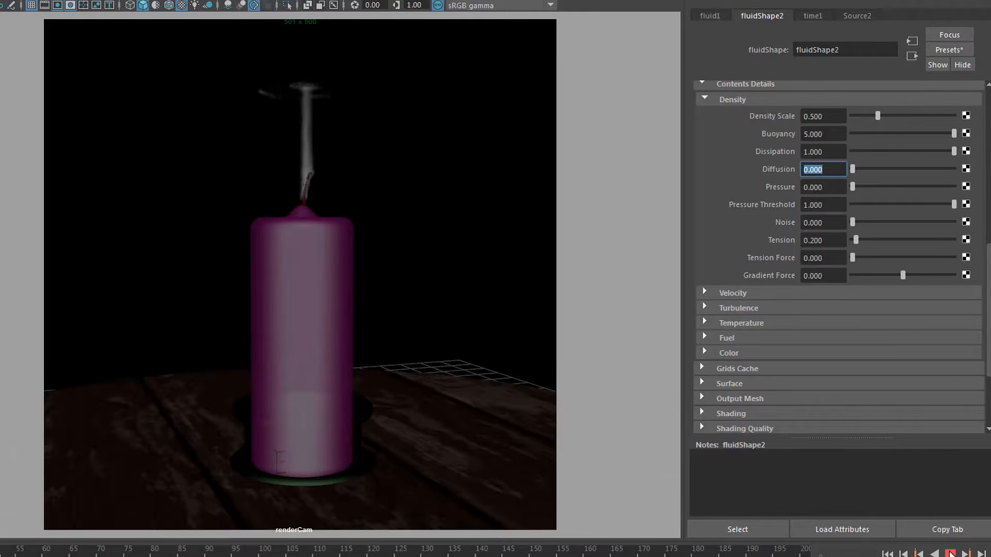
click(949, 553)
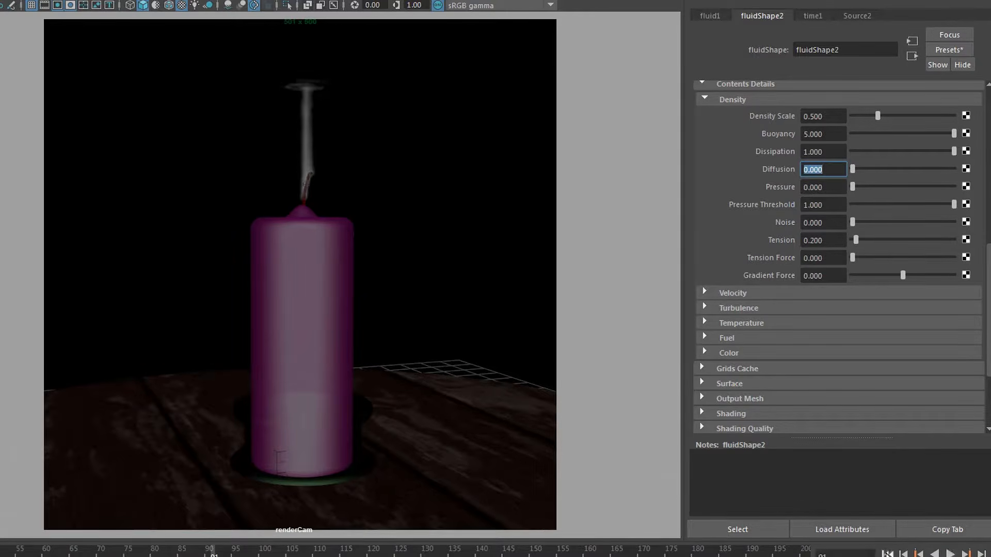
click(888, 553)
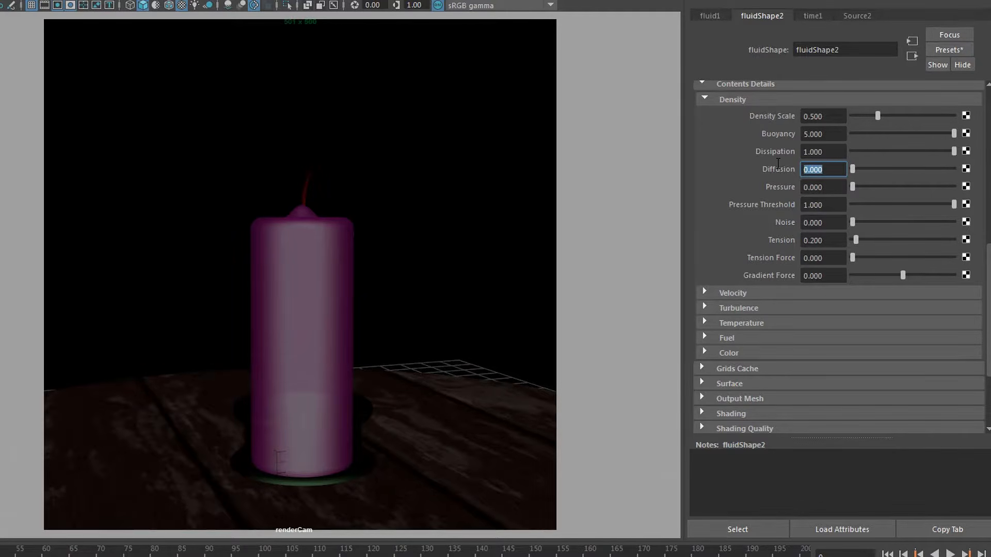
Set the fluid's density Diffusion to 0.1 and play the simulation to check the flame.
text(.1)
key(Return)
key(alt+v)
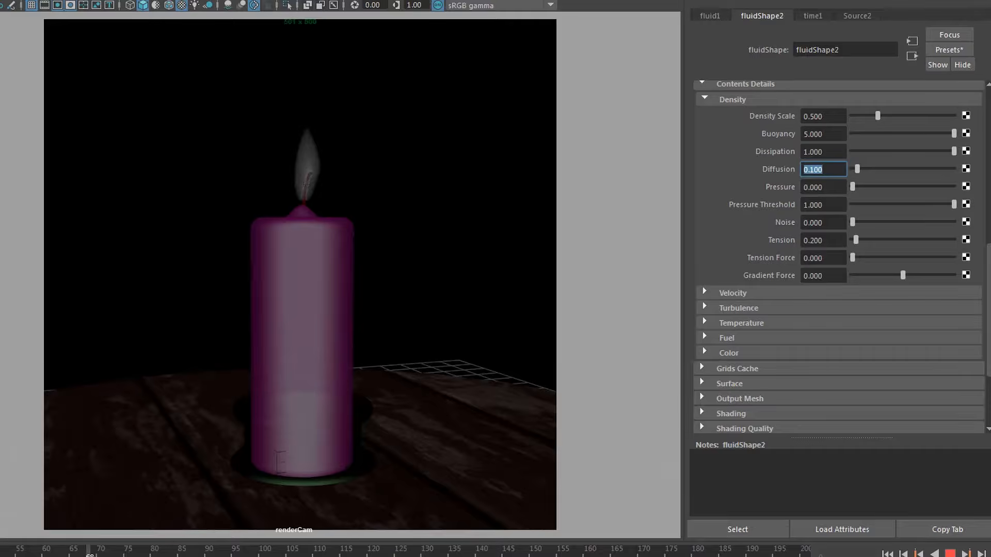
key(alt+v)
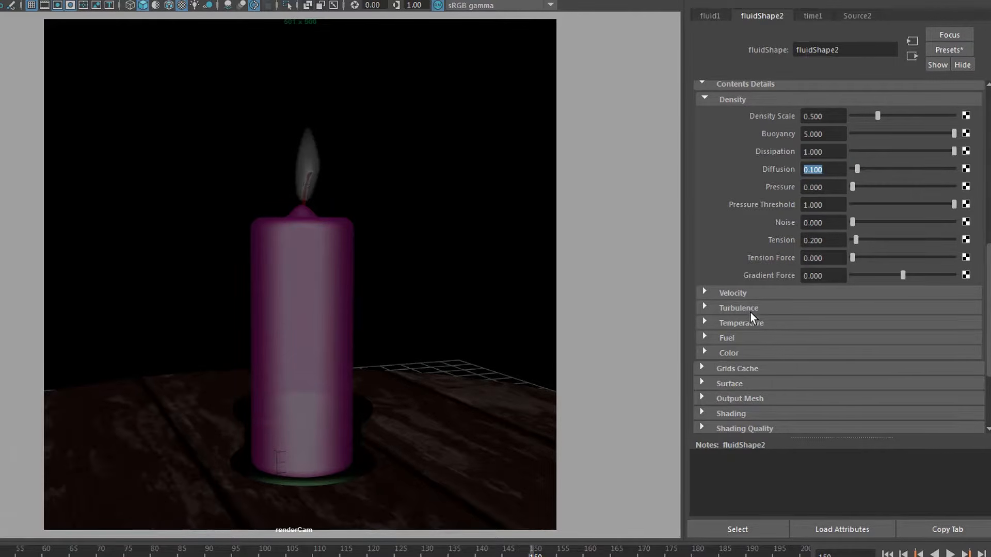
Collapse the Density settings and set the fluid's Damp to 0.075 in Dynamic Simulation.
click(704, 98)
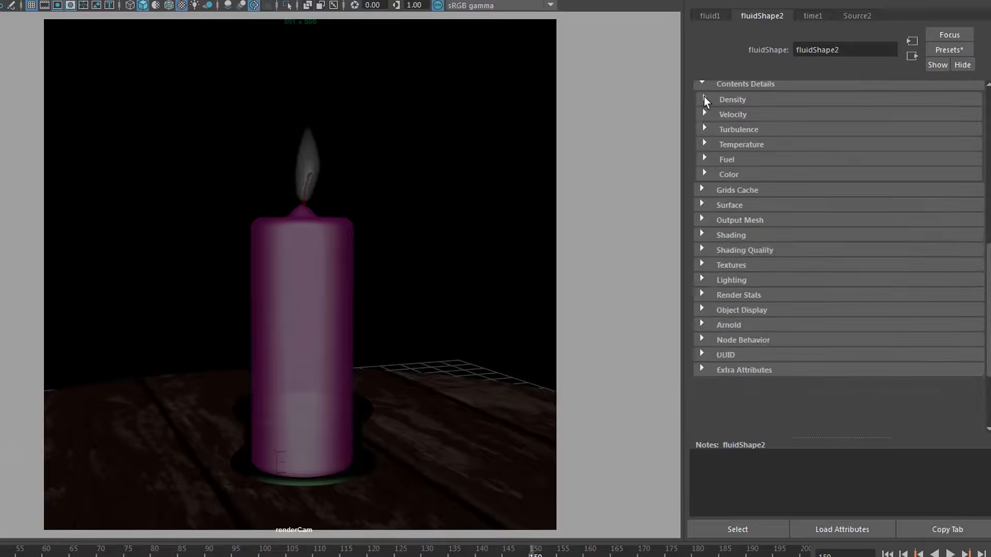
scroll(710, 132, up, 2)
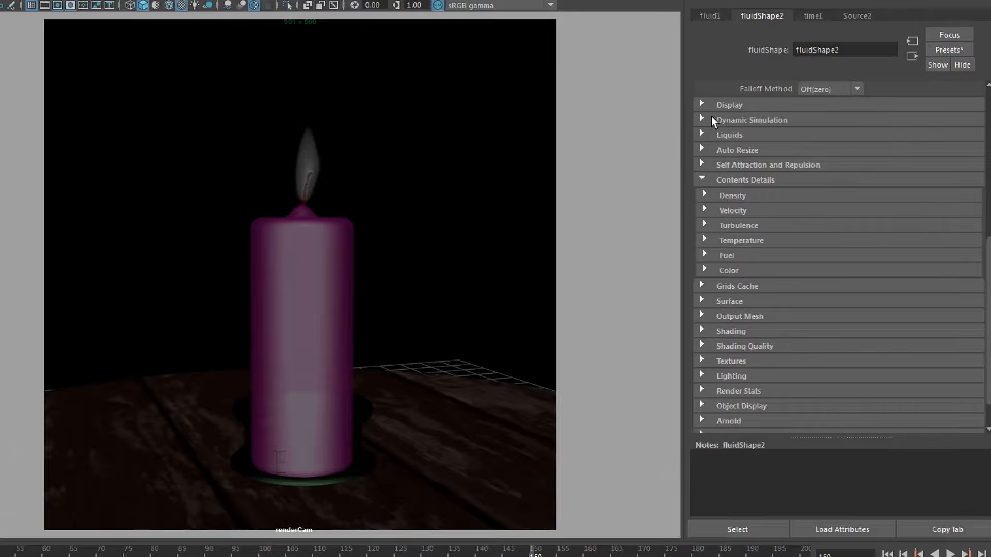
click(711, 120)
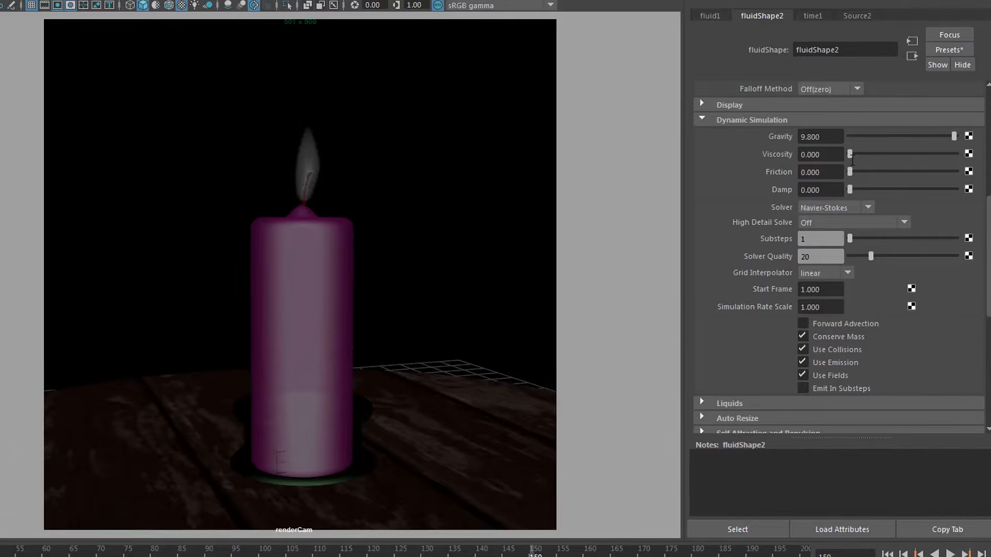
click(832, 192)
text(.075)
key(Return)
Set the fluid solver's Substeps to 3 and Solver Quality to 35.
click(813, 239)
text(3)
key(Return)
key(Tab)
text(35)
key(Return)
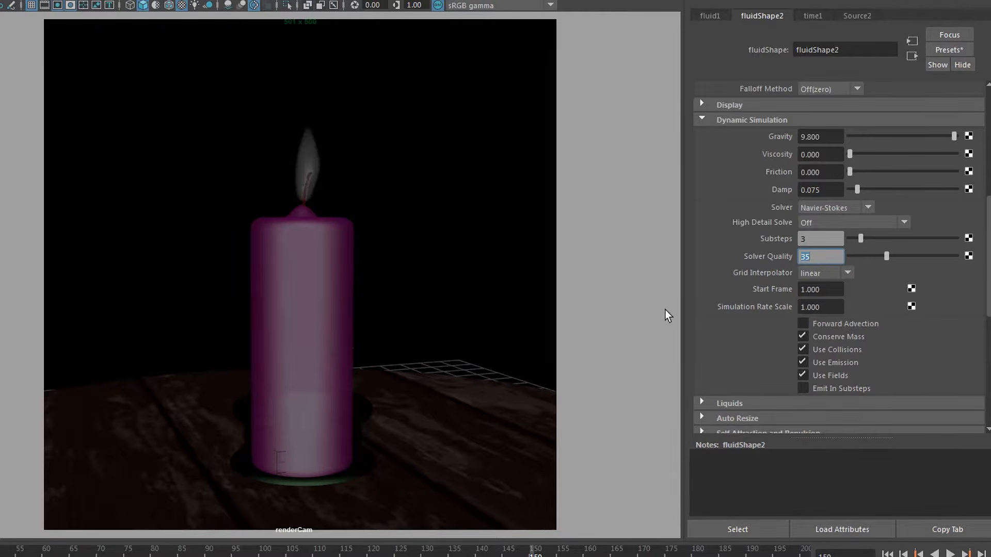
Set the Simulation Rate Scale to 2.75, preview the simulation, and collapse Dynamic Simulation.
click(832, 306)
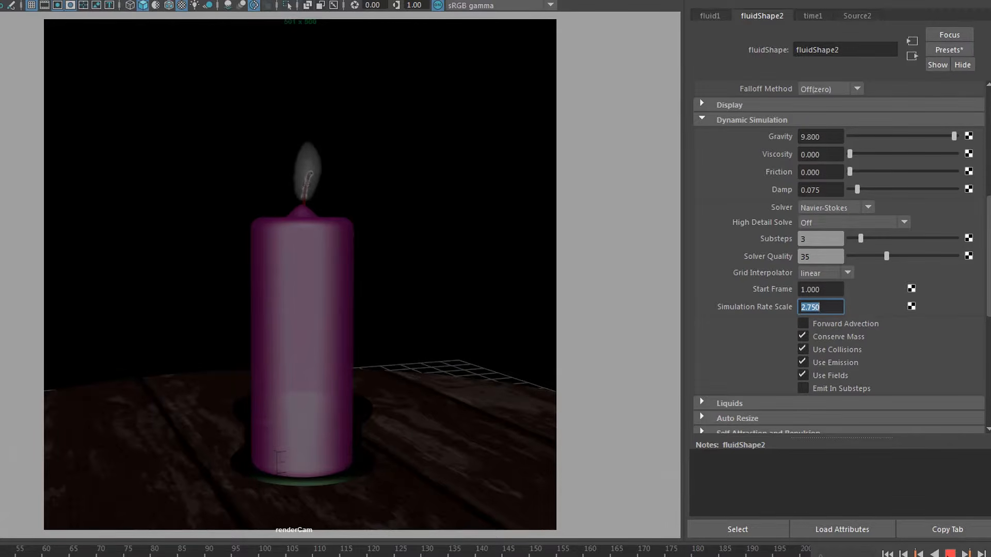
click(949, 554)
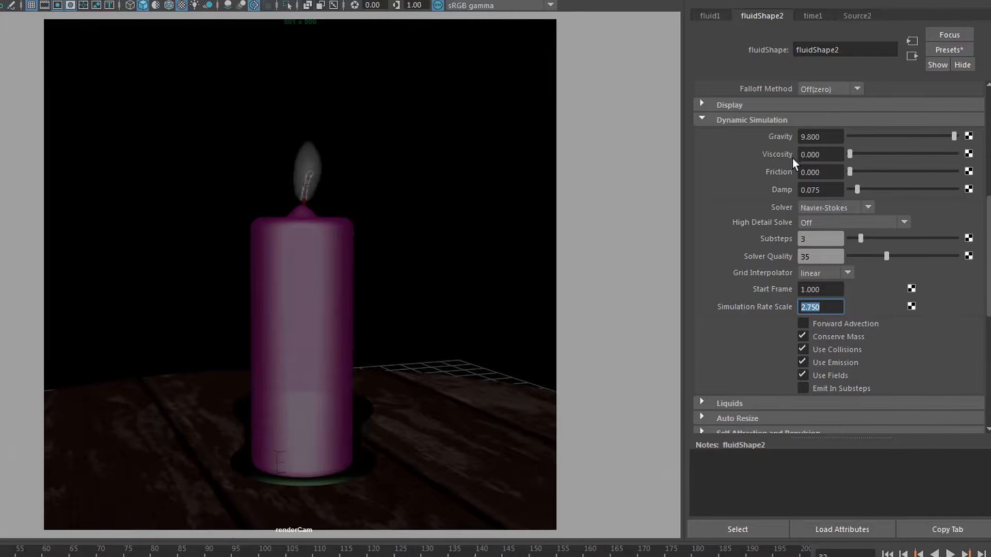
click(745, 122)
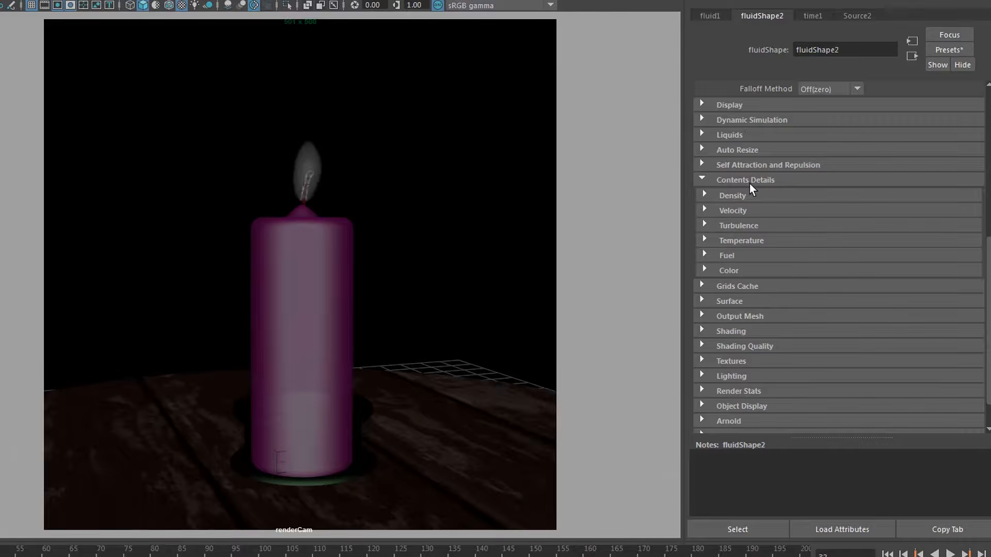
Expand the Temperature details and set the Temperature contents method to Dynamic Grid.
click(752, 241)
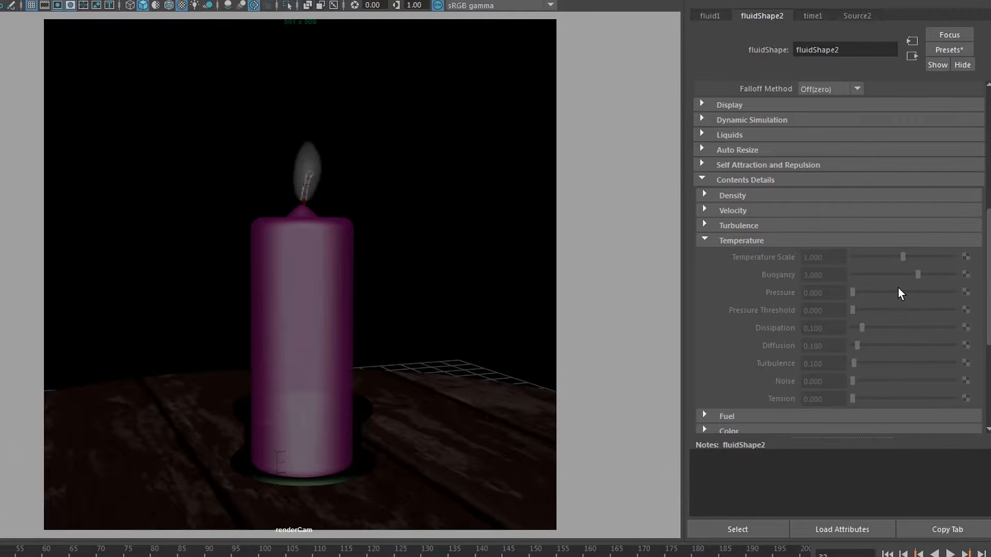
scroll(897, 288, up, 2)
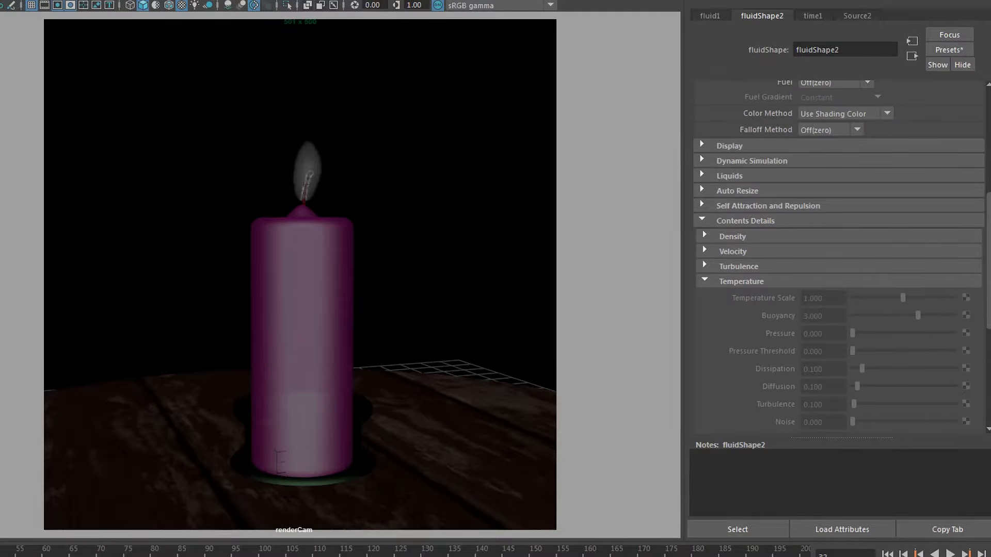
scroll(841, 258, down, 5)
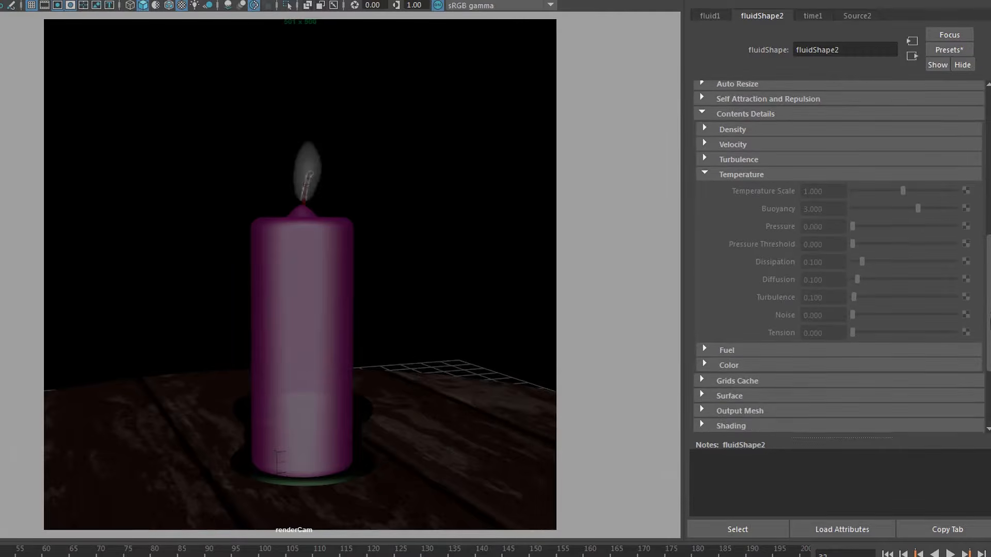
scroll(701, 401, up, 3)
scroll(702, 402, up, 12)
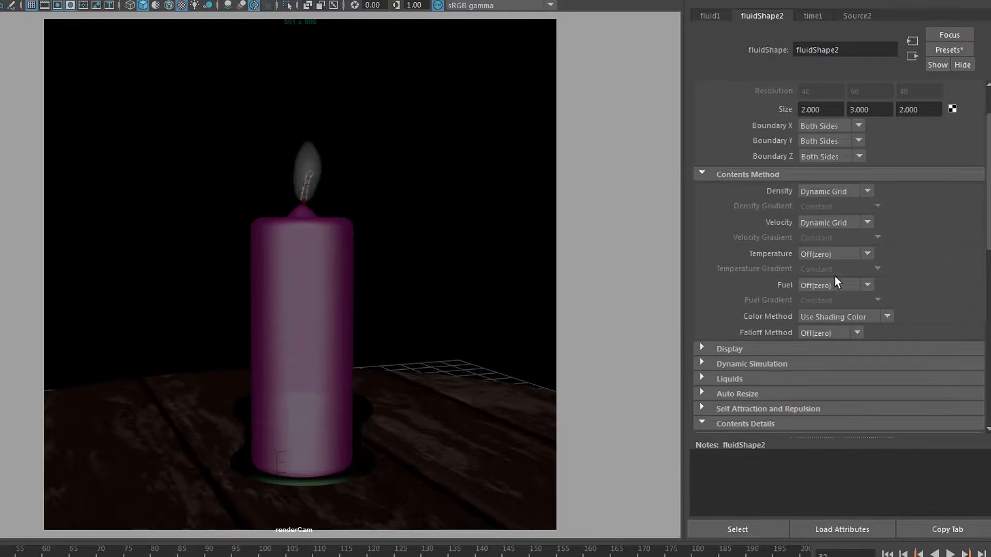
click(852, 254)
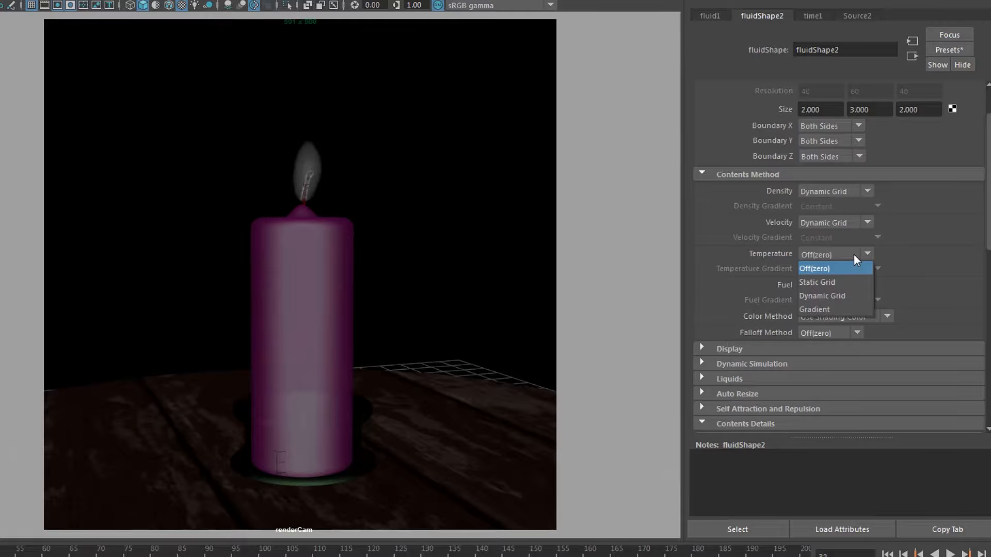
click(819, 295)
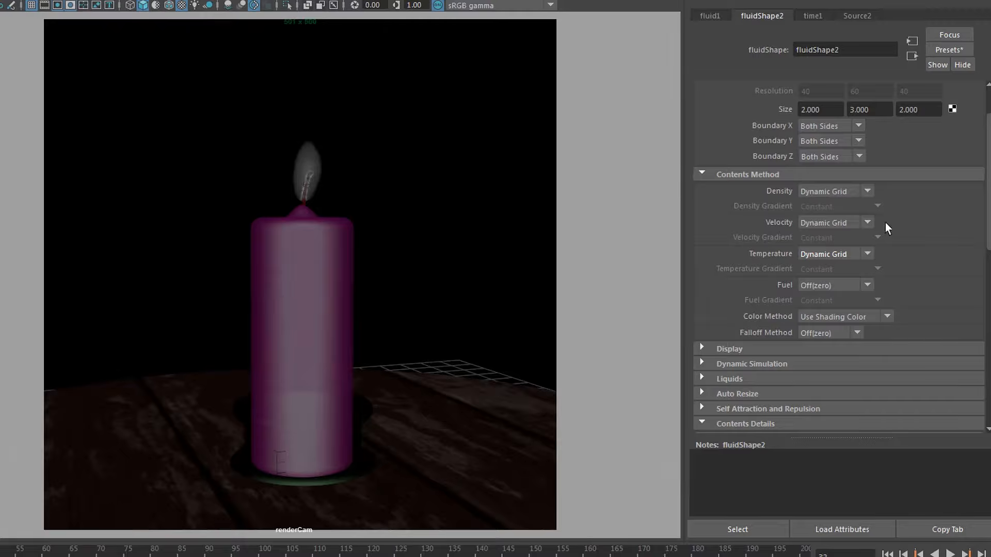
drag(986, 236, 989, 333)
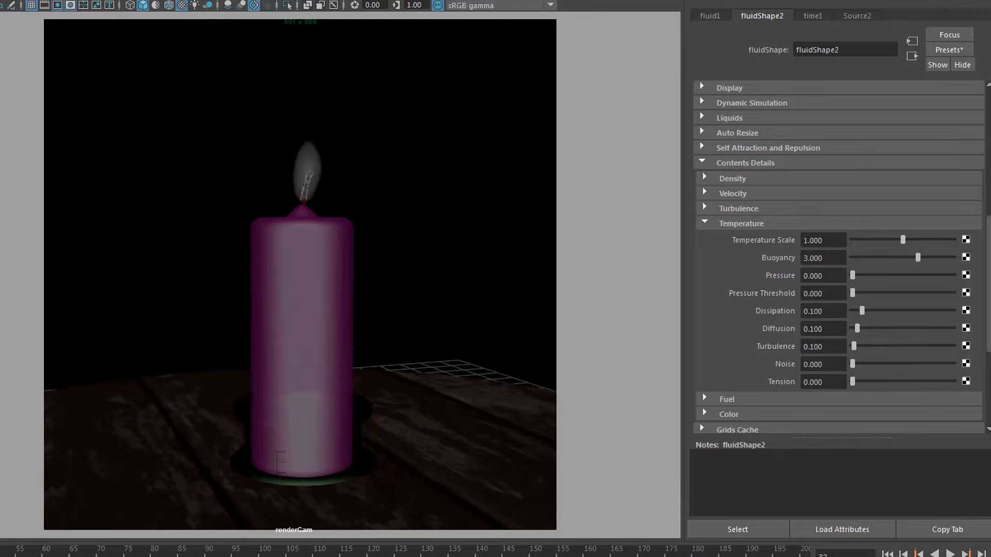
Select the Source2 emitter at the wick and set its Heat/Voxel/Sec to 1.3.
click(306, 184)
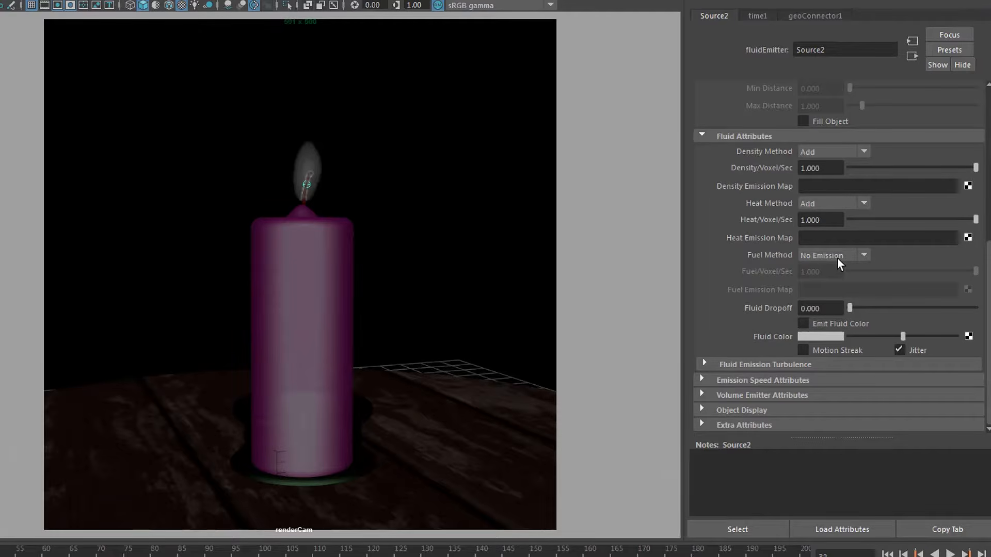
click(833, 221)
text(1.3)
key(Return)
Select the fluid container and set its temperature Buoyancy to 70 and Dissipation to 1.5.
click(292, 333)
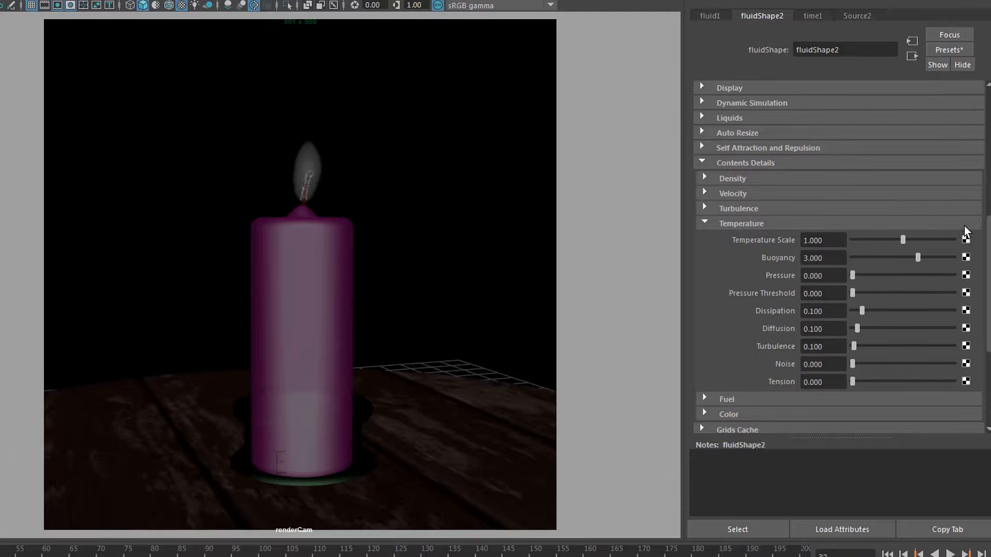
scroll(986, 268, down, 3)
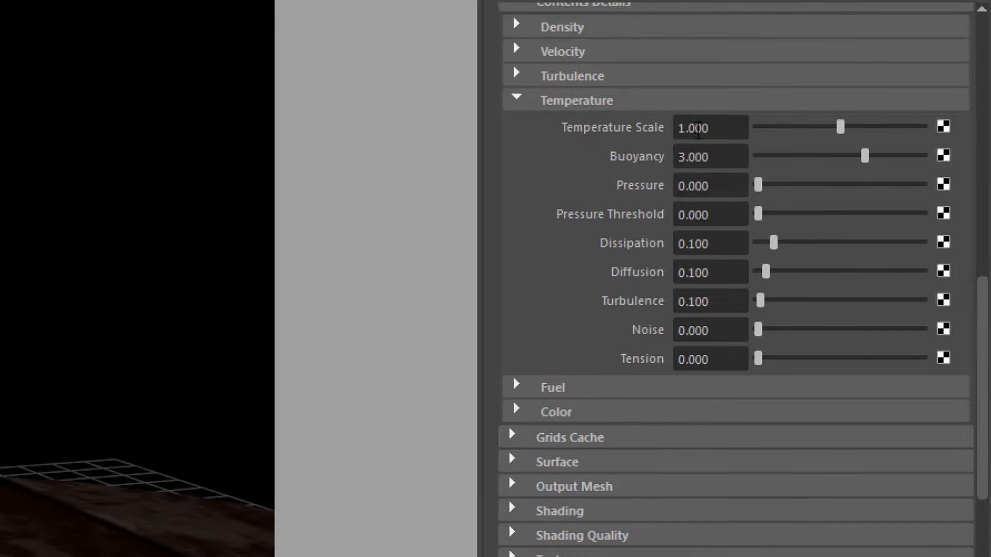
click(717, 157)
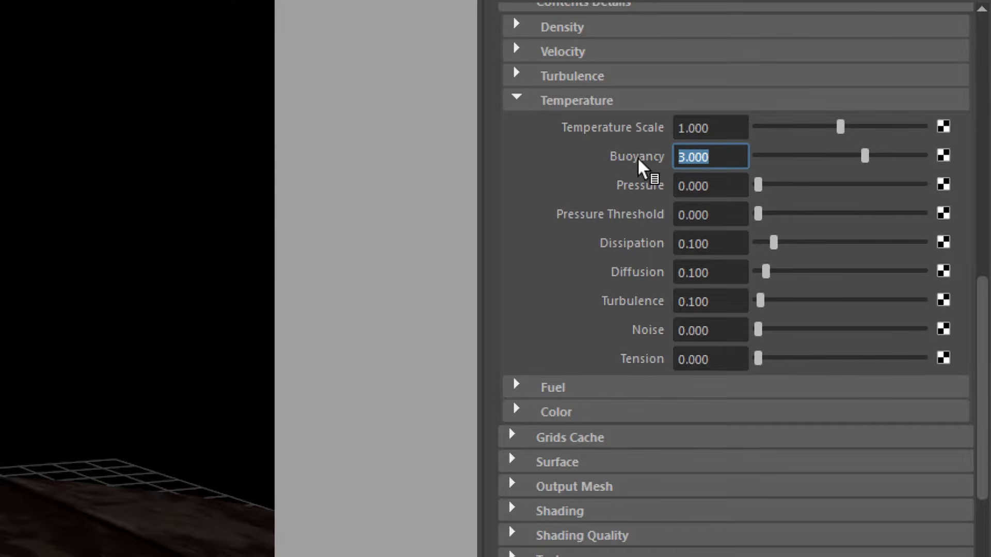
text(70)
key(Return)
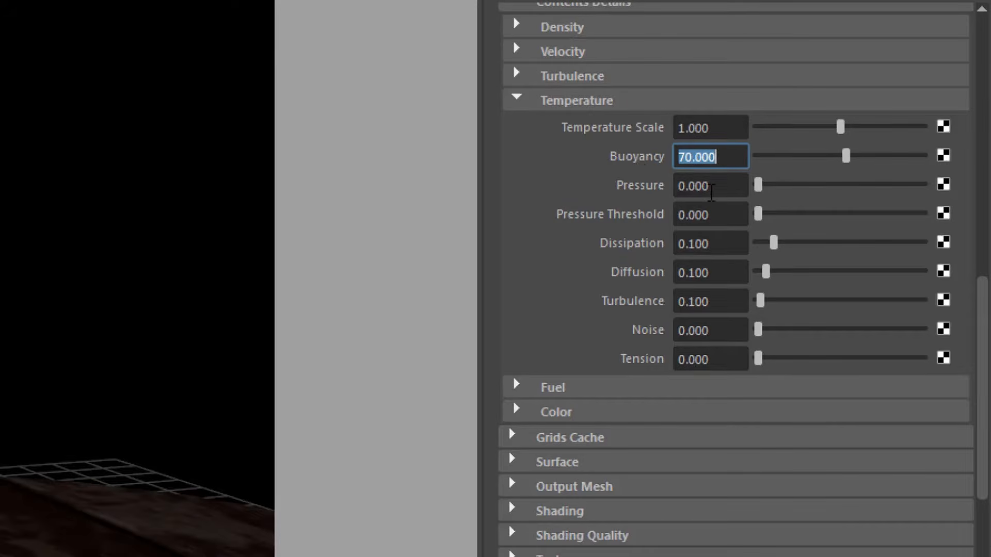
click(669, 243)
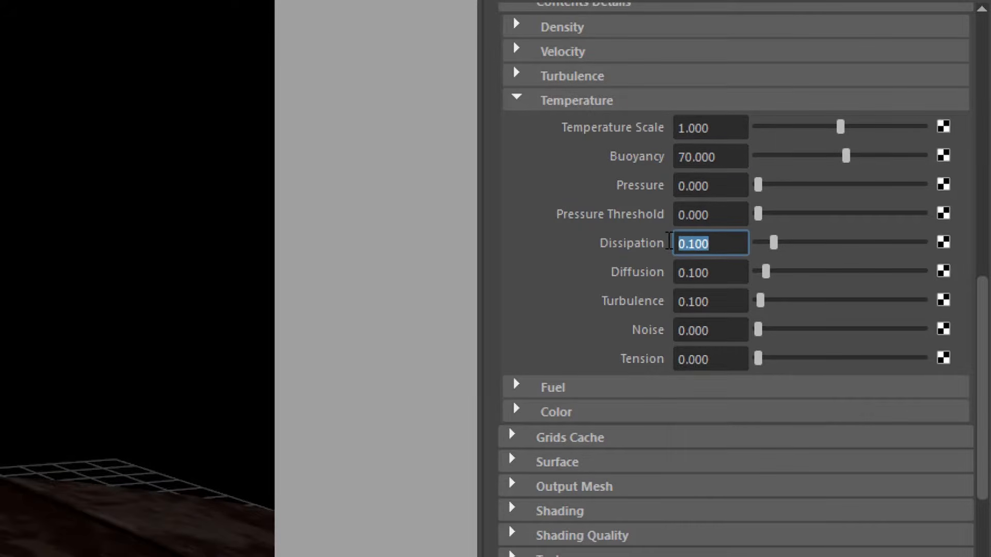
text(1.5)
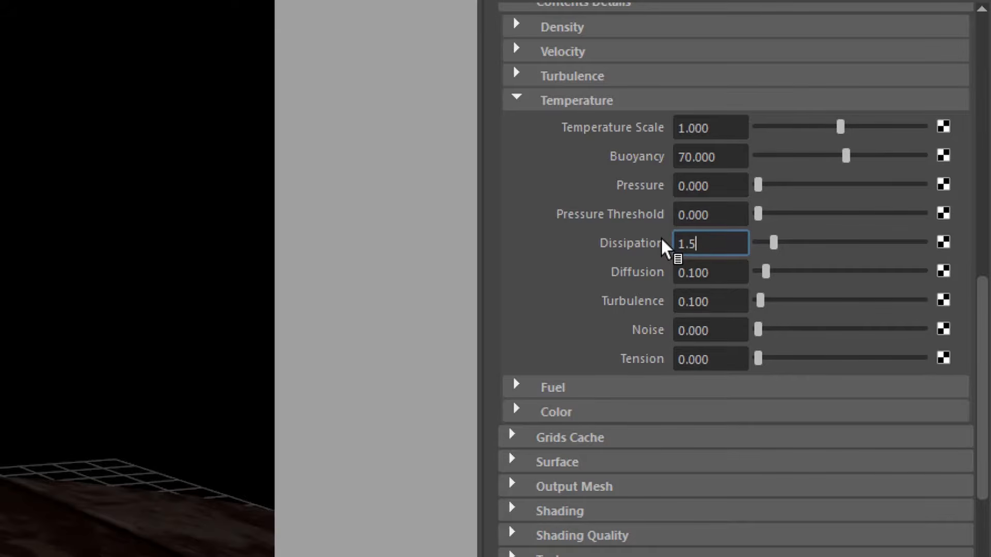
key(Return)
key(Tab)
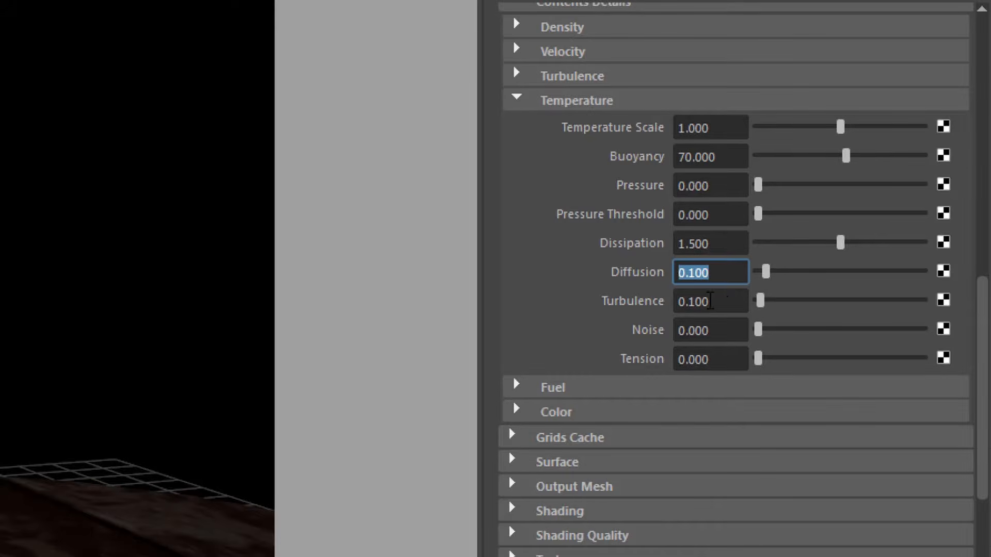
Set the temperature Turbulence to 1 and Tension to 0.25, and preview the simulation from the start.
click(710, 301)
text(1)
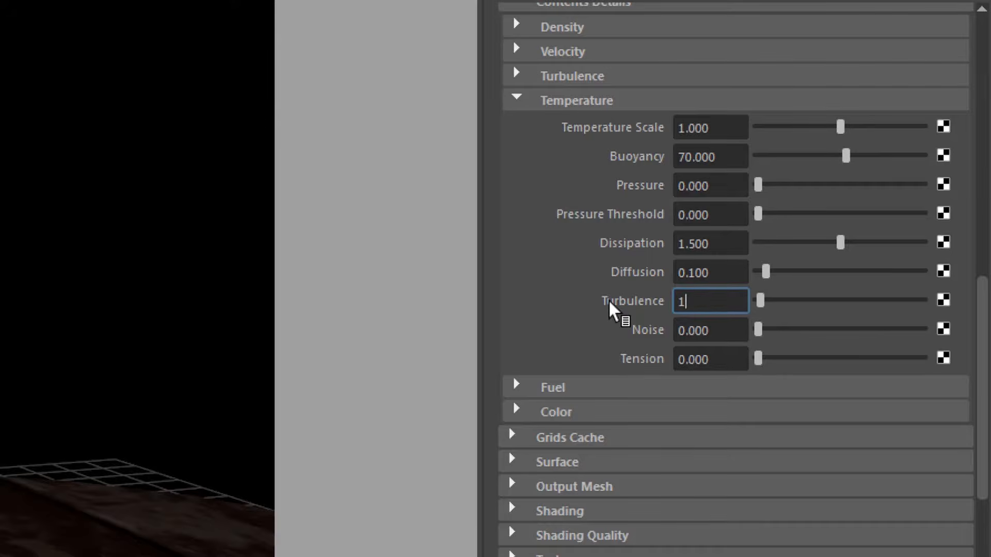
key(Return)
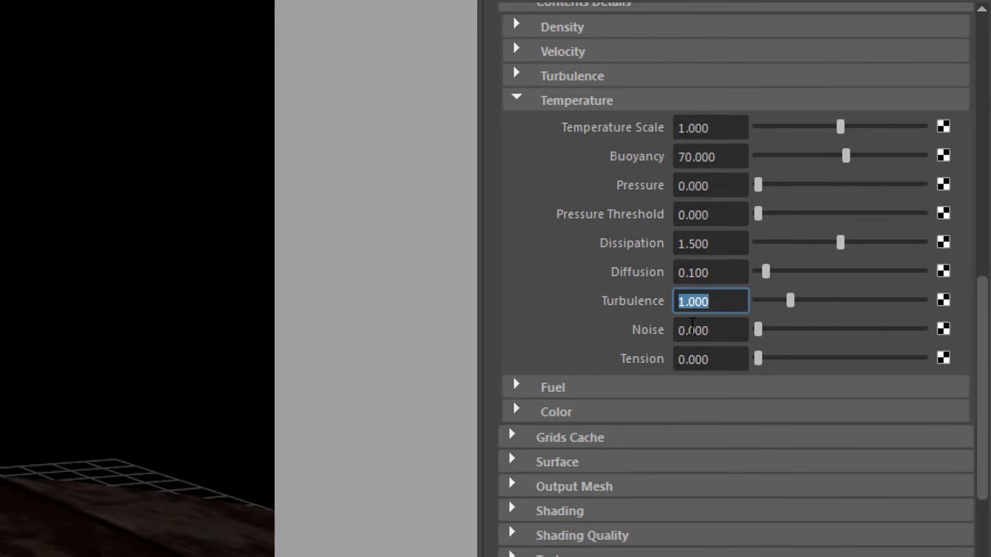
click(728, 355)
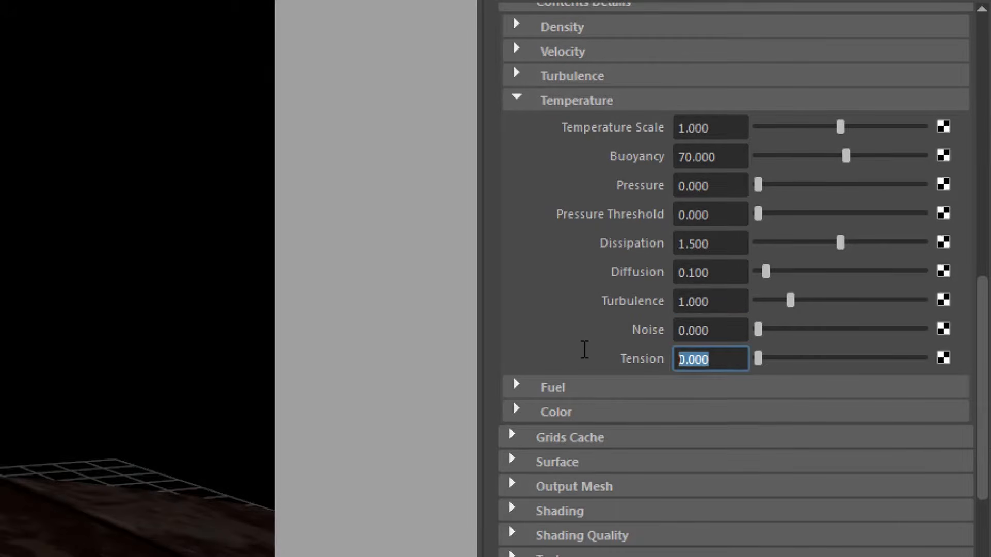
text(.25)
key(Return)
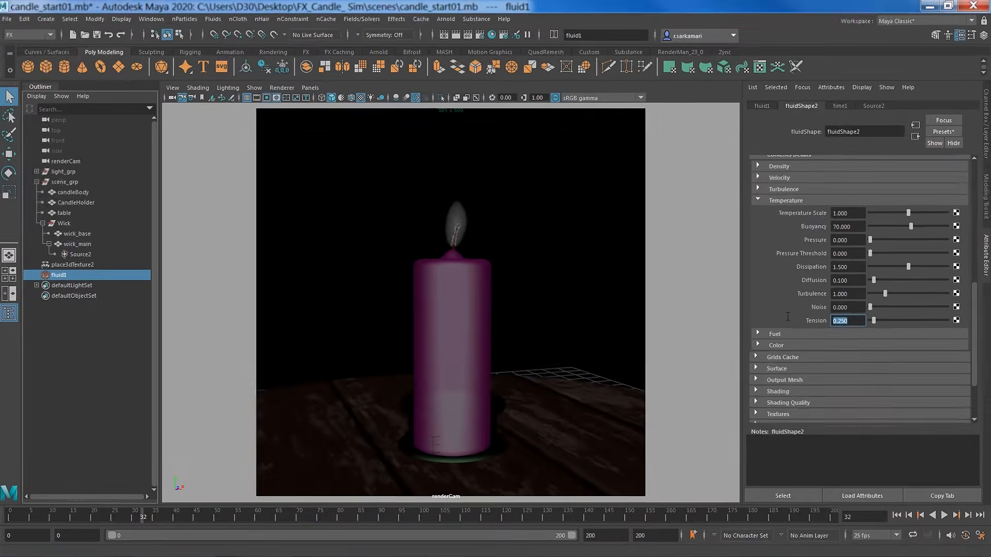
click(896, 515)
click(944, 515)
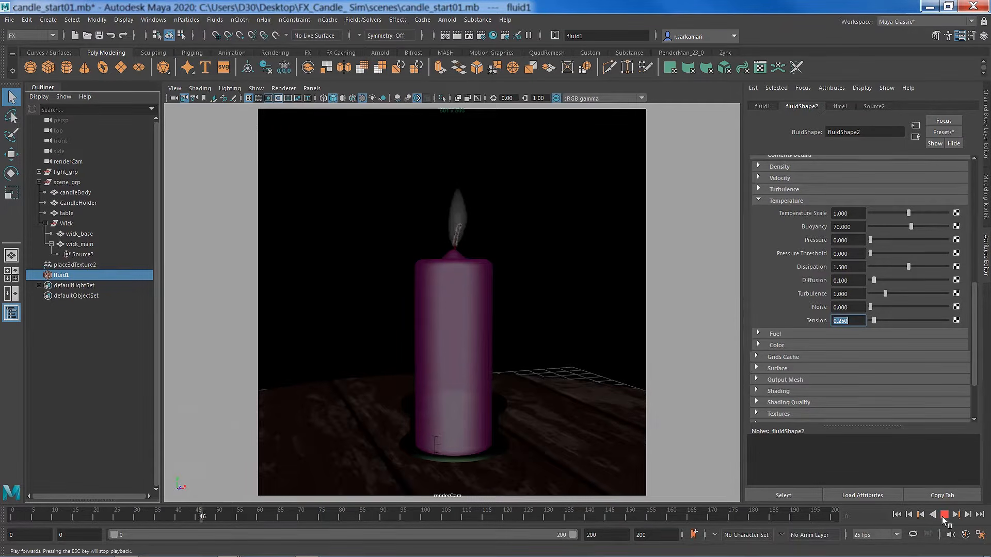
click(943, 515)
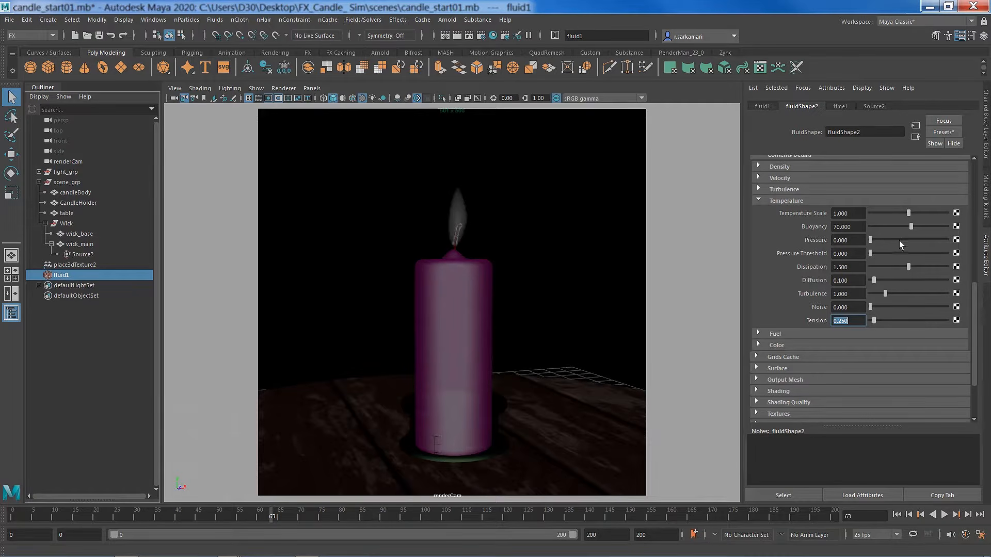
Collapse the Temperature settings, expand Shading and set the Transparency colour's value to 0.15.
click(766, 202)
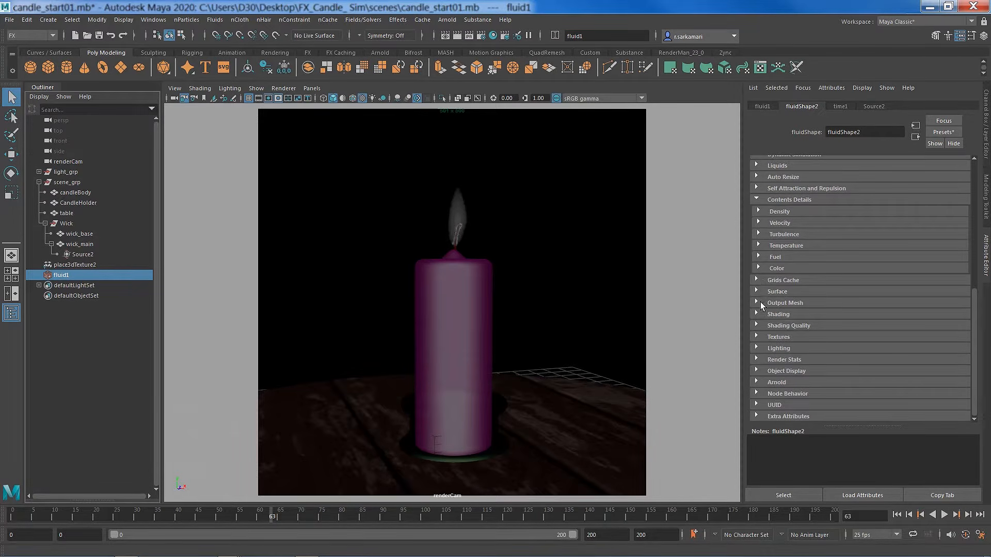
click(757, 314)
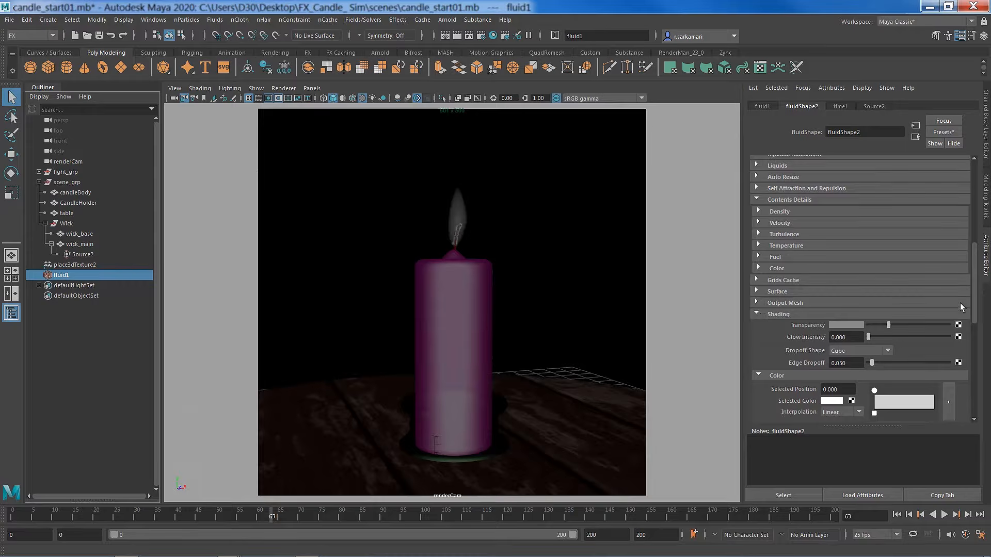
drag(975, 291, 975, 333)
scroll(843, 206, up, 2)
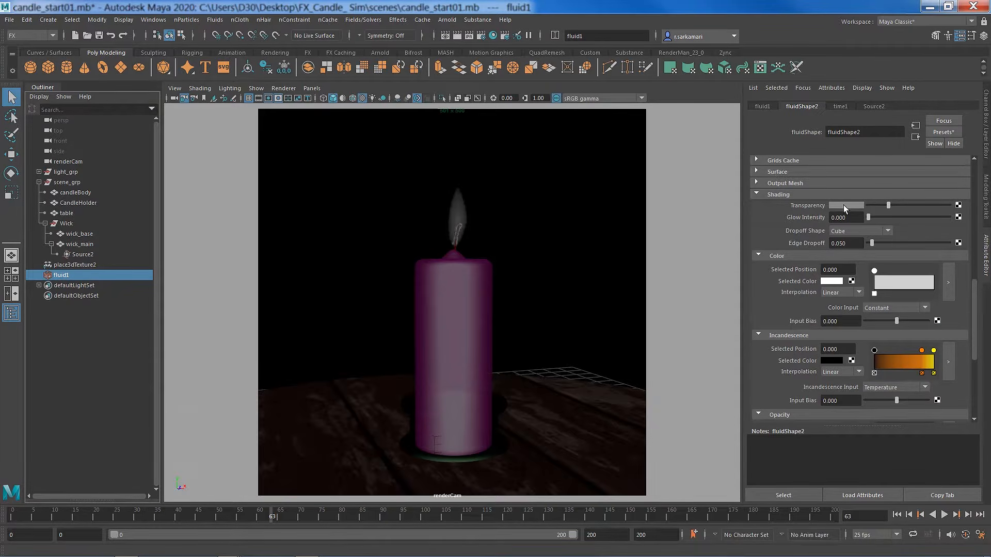
click(843, 204)
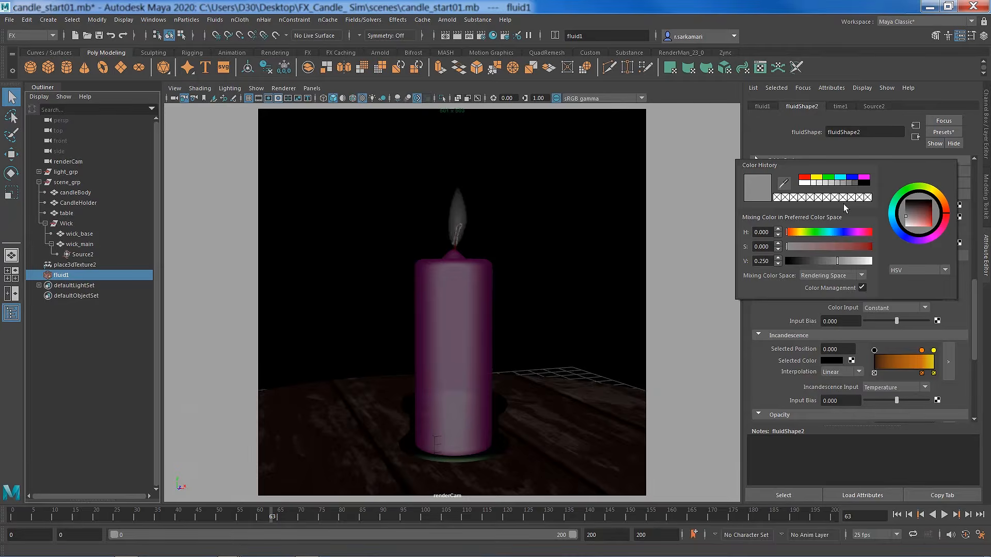
double_click(757, 261)
text(15)
key(Return)
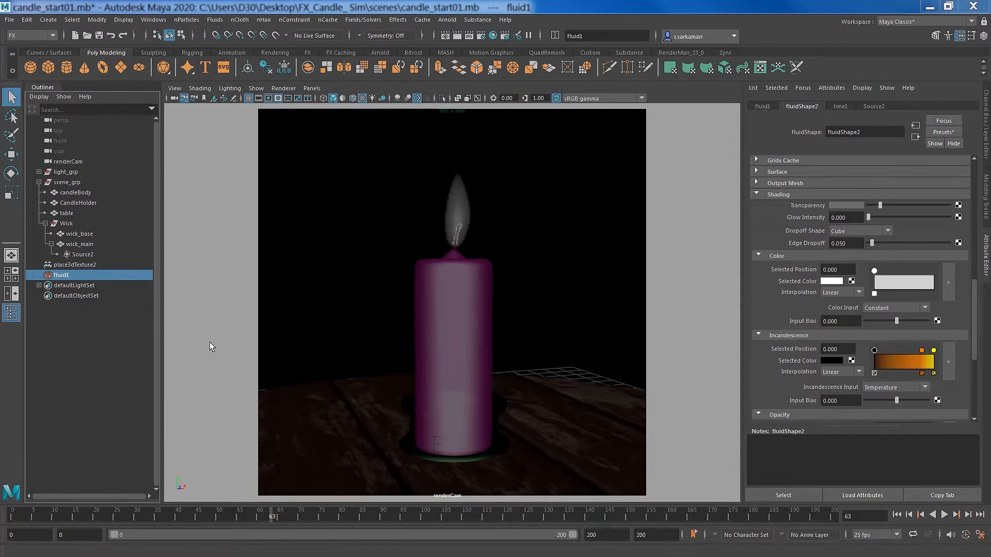
Set the shading Dropoff Shape to Y Gradient and the Edge Dropoff to 0.46.
click(840, 232)
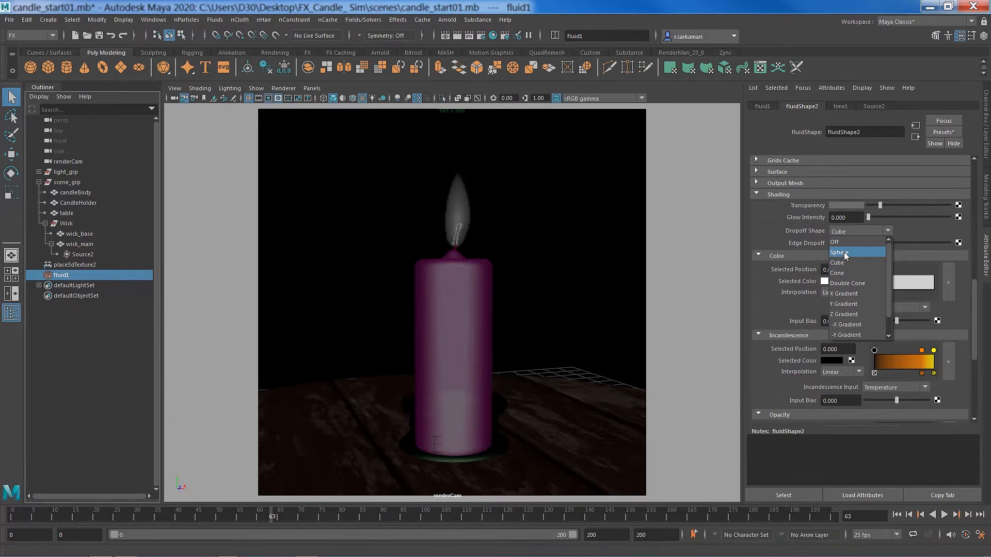
click(843, 304)
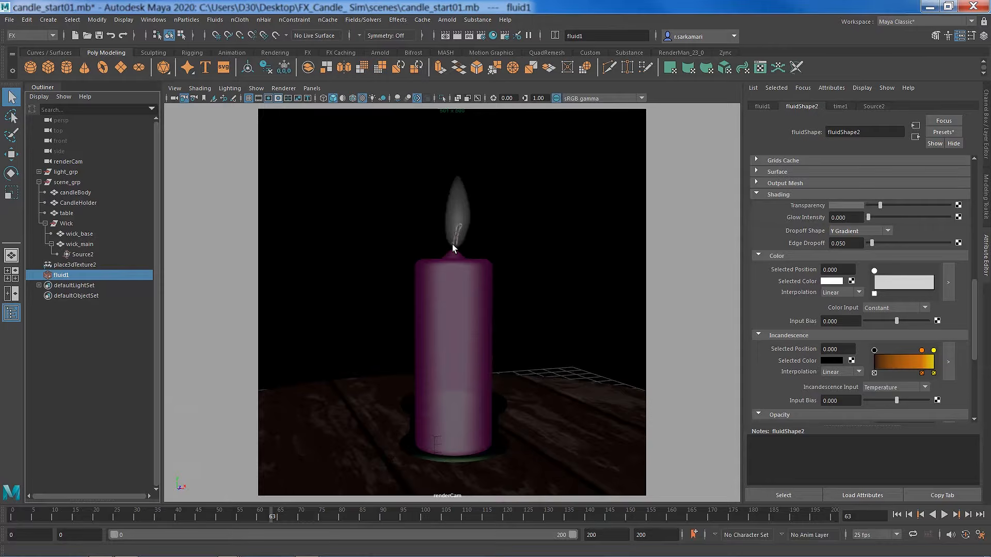
click(848, 244)
text(.460)
key(Return)
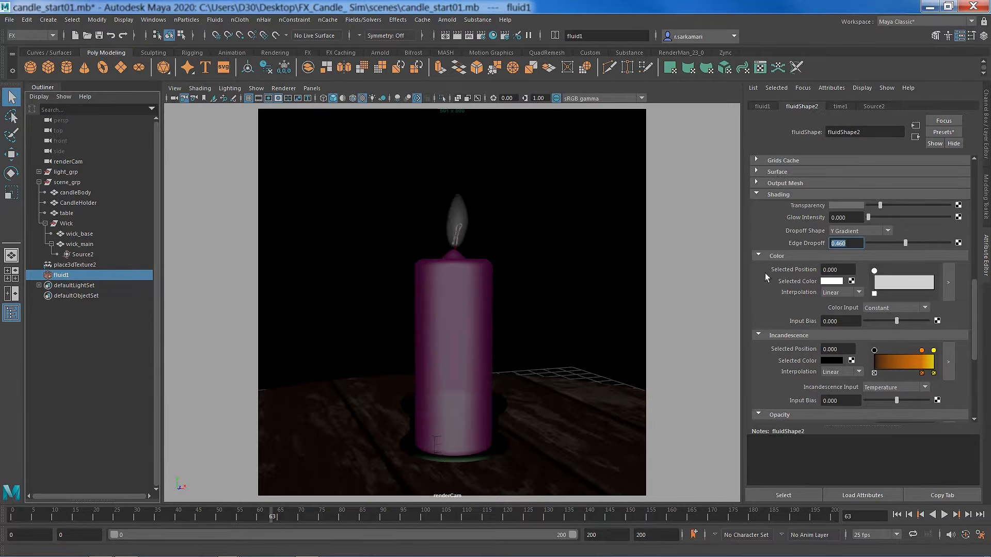
Replay the simulation from the first frame to check the flame's shape with the new edge dropoff.
click(852, 244)
drag(815, 252, 814, 249)
click(897, 515)
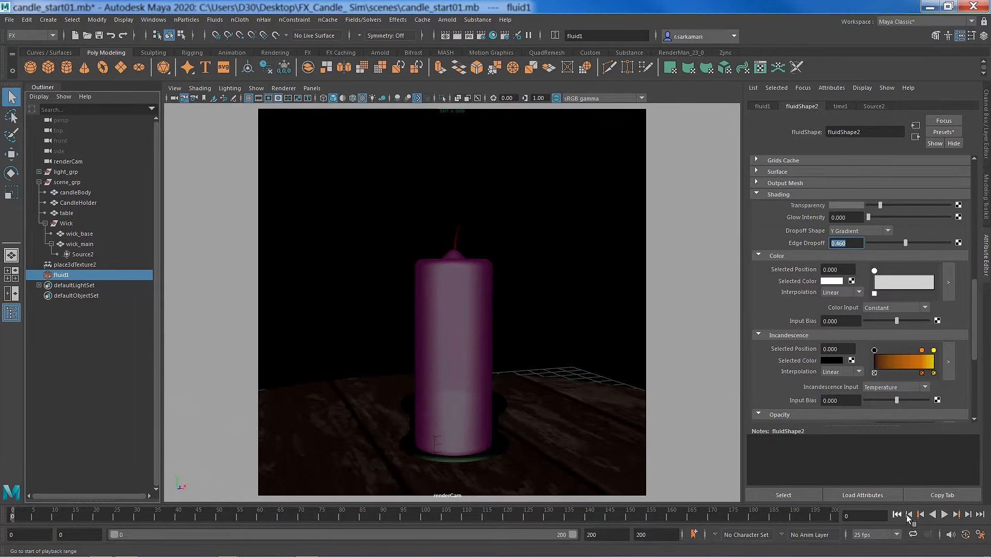
click(945, 515)
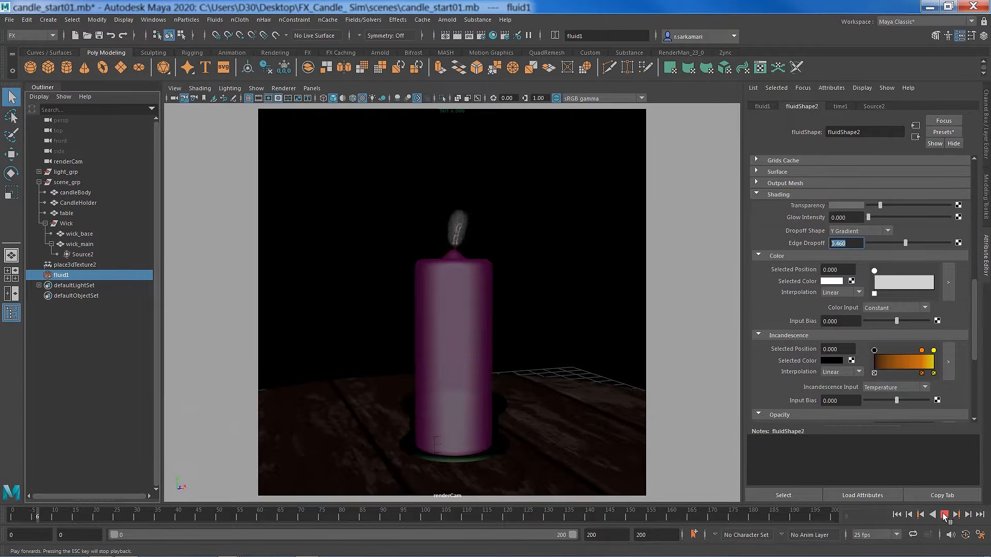
click(945, 515)
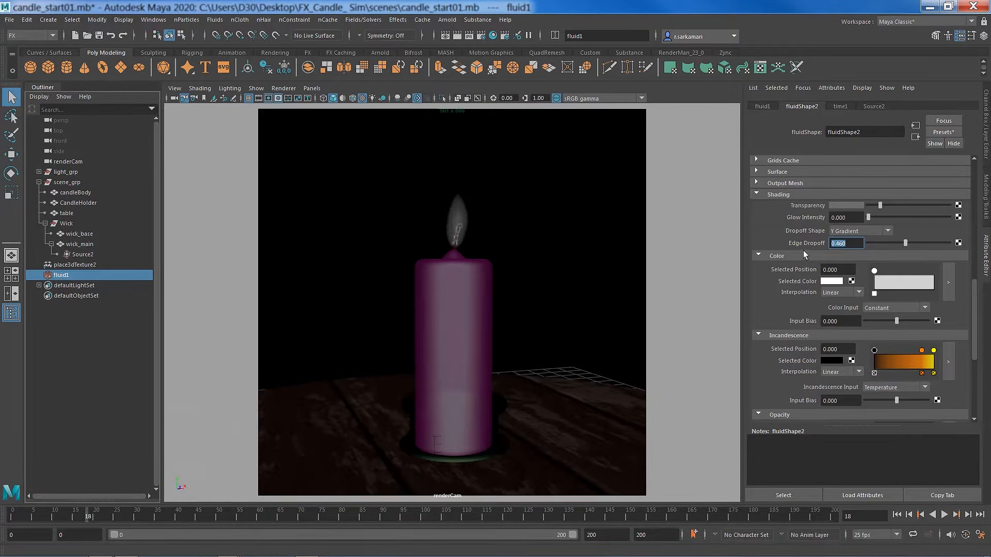
Change the fluid's shading Color to black.
click(832, 282)
drag(789, 340, 759, 343)
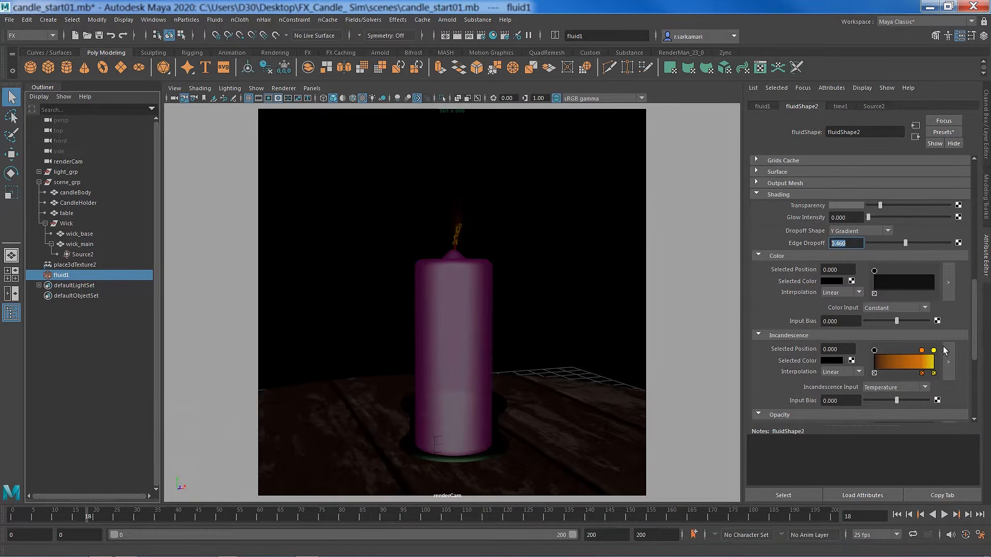
drag(976, 352, 978, 378)
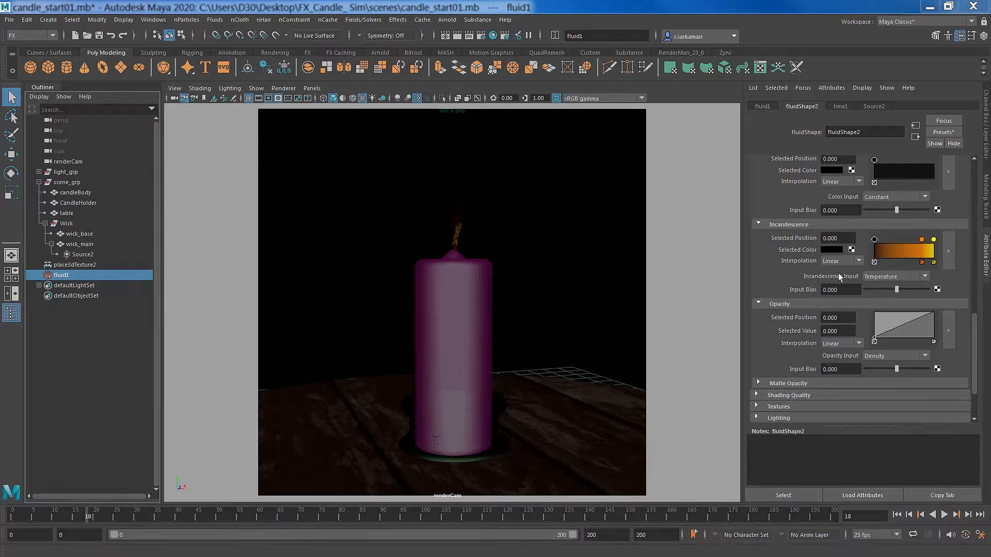
Review the Source2 emitter's settings, reselect the fluid container and set its velocity Swirl to 1.
click(83, 255)
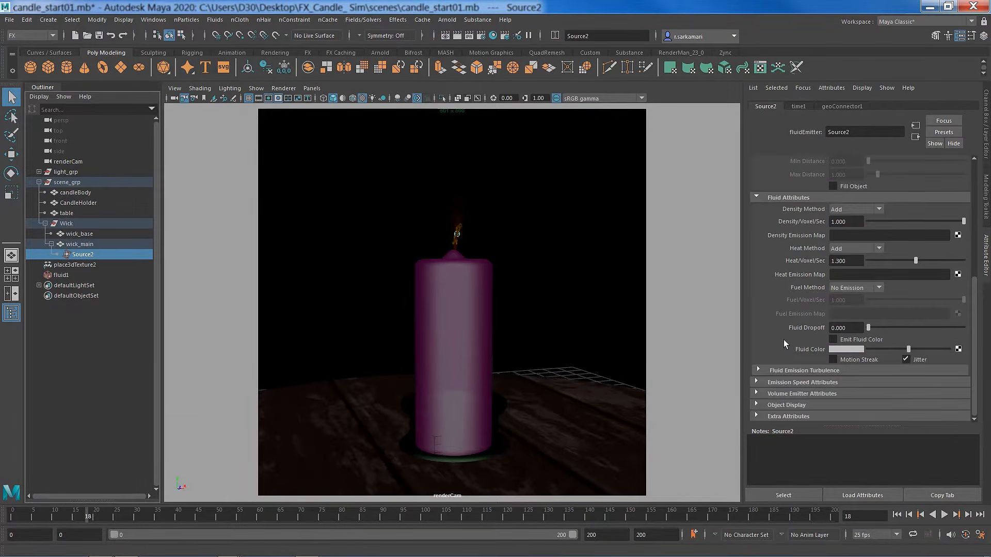
click(64, 276)
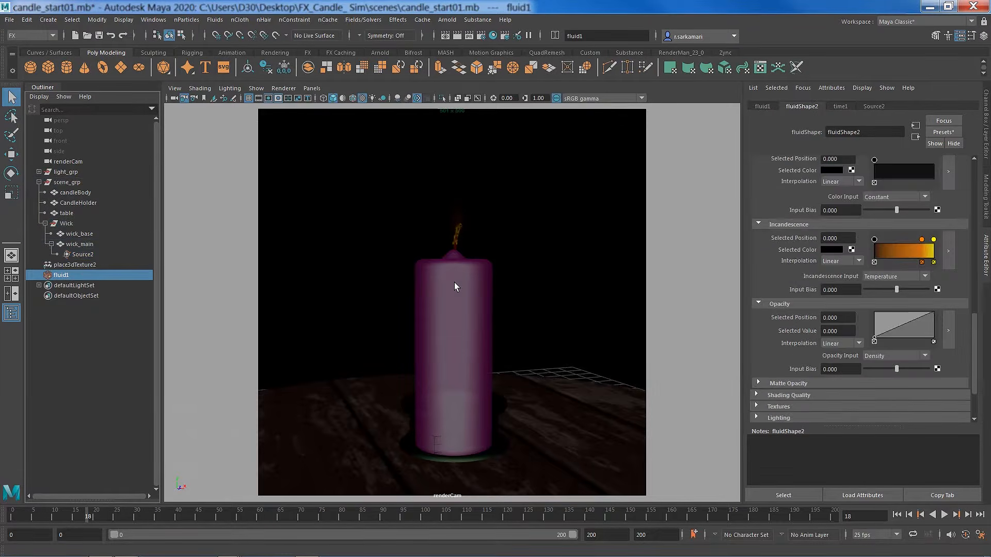
scroll(826, 287, up, 7)
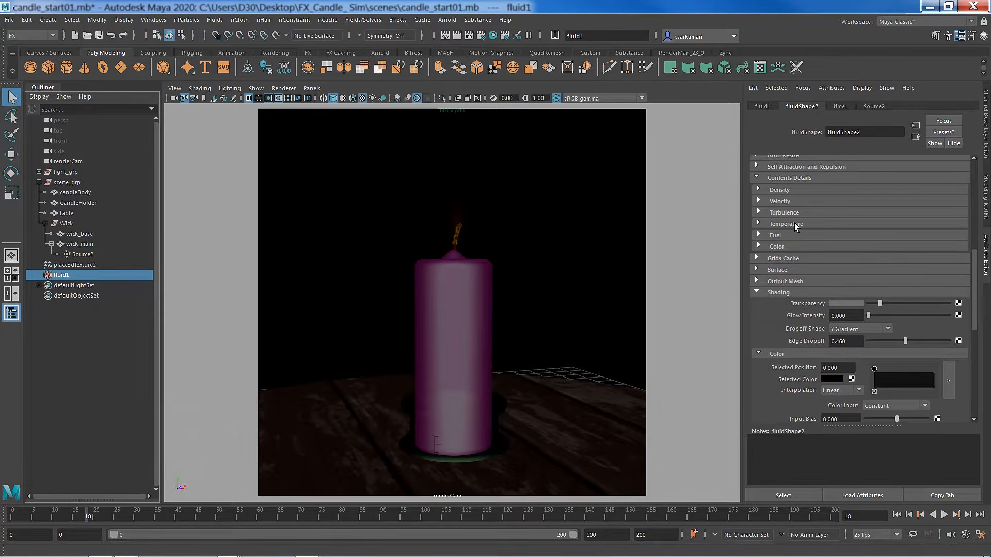
click(791, 202)
click(847, 227)
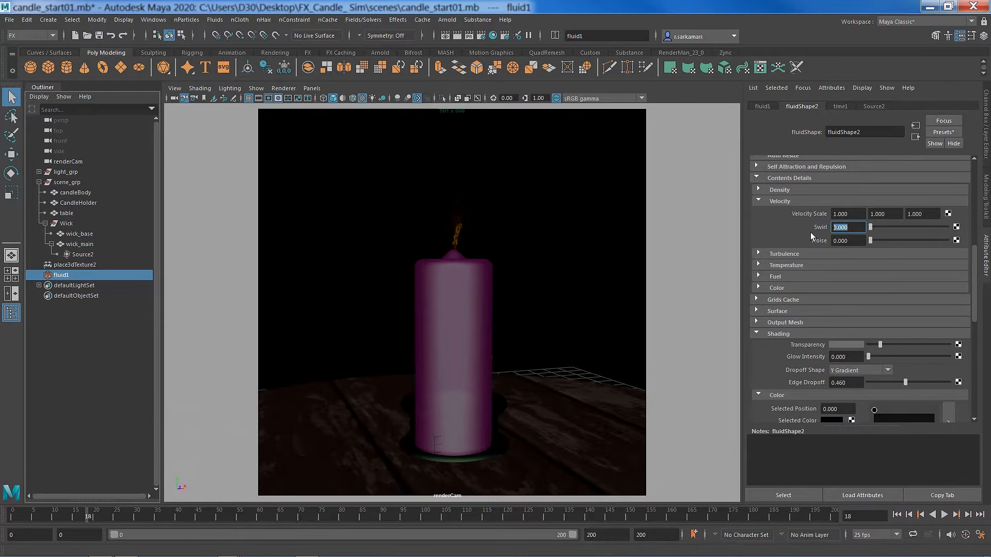
text(1)
key(Return)
Open the enlarged Incandescence ramp and set the black marker's position to 0.45.
scroll(816, 297, down, 6)
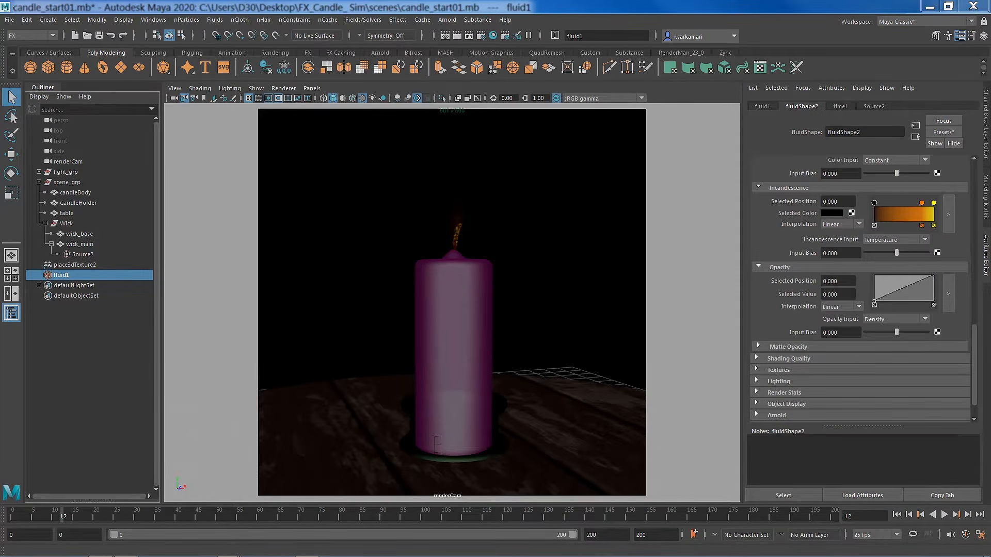
drag(85, 416, 562, 200)
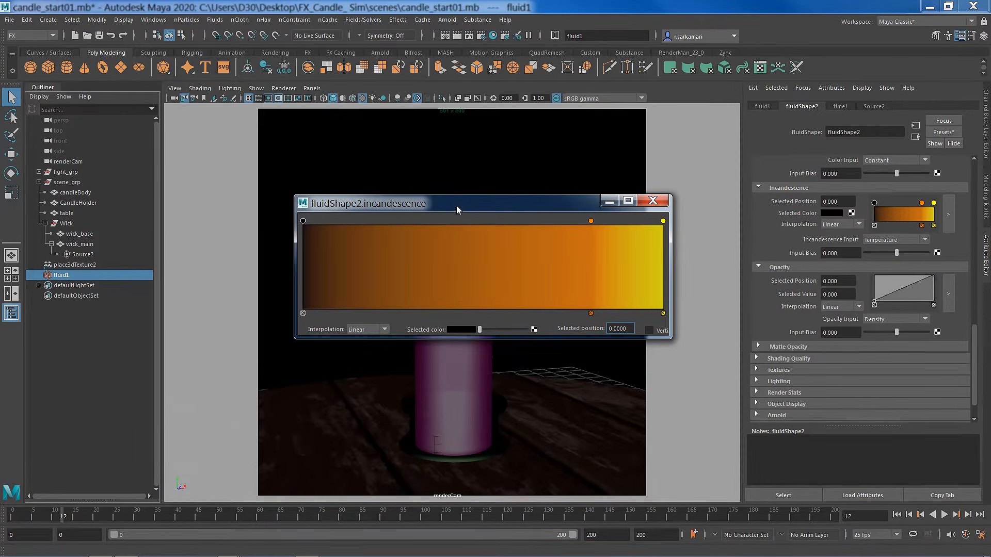
drag(456, 205, 437, 311)
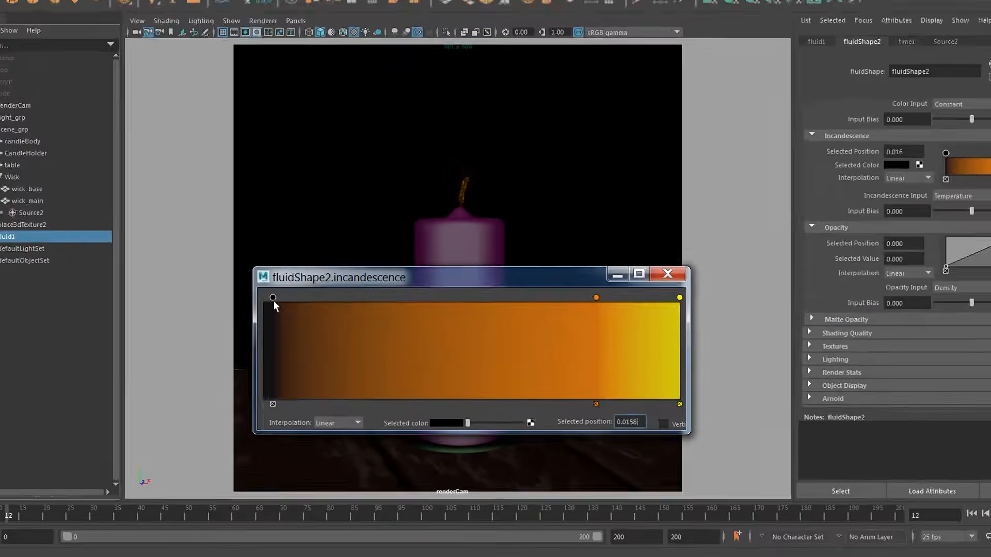
drag(284, 327, 417, 336)
drag(419, 127, 464, 136)
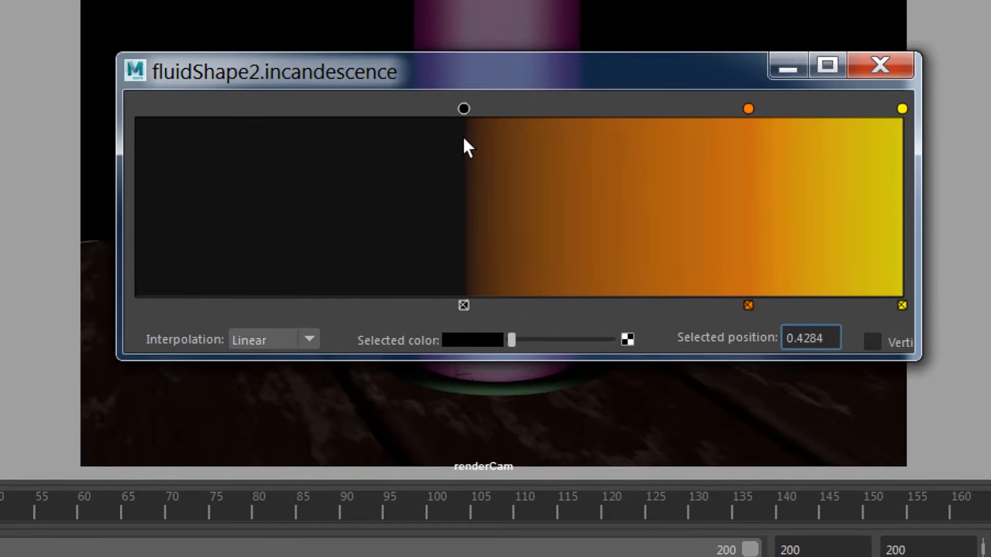
drag(825, 339, 802, 339)
text(500)
key(Return)
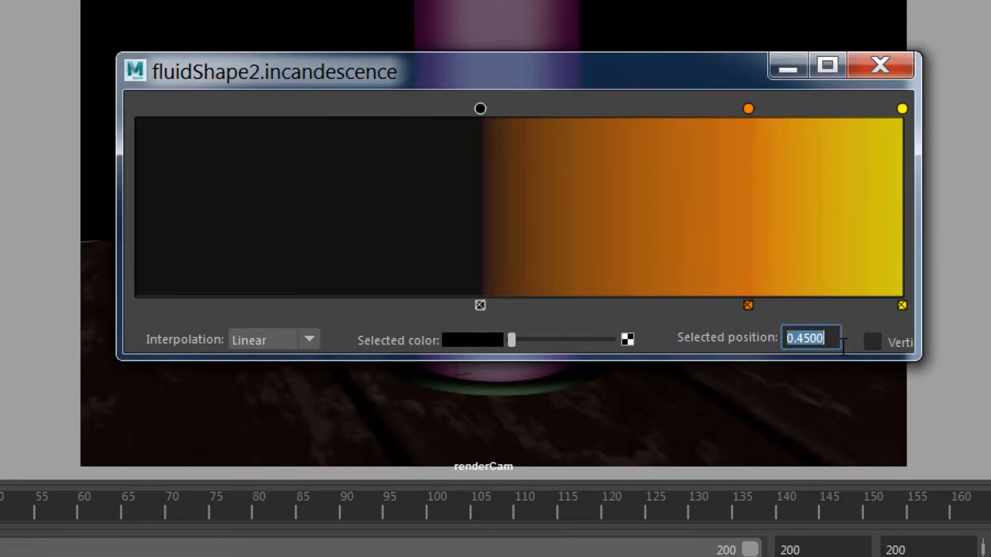
Shift the ramp's orange marker to a redder hue with value 1.0 and set its position to 0.809.
click(748, 108)
click(489, 340)
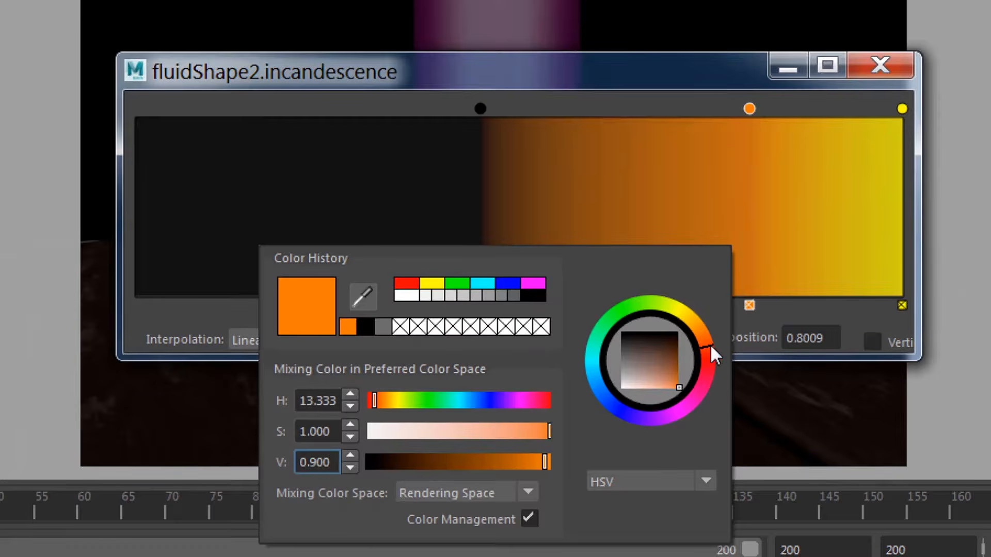
drag(710, 345, 702, 355)
drag(541, 460, 552, 459)
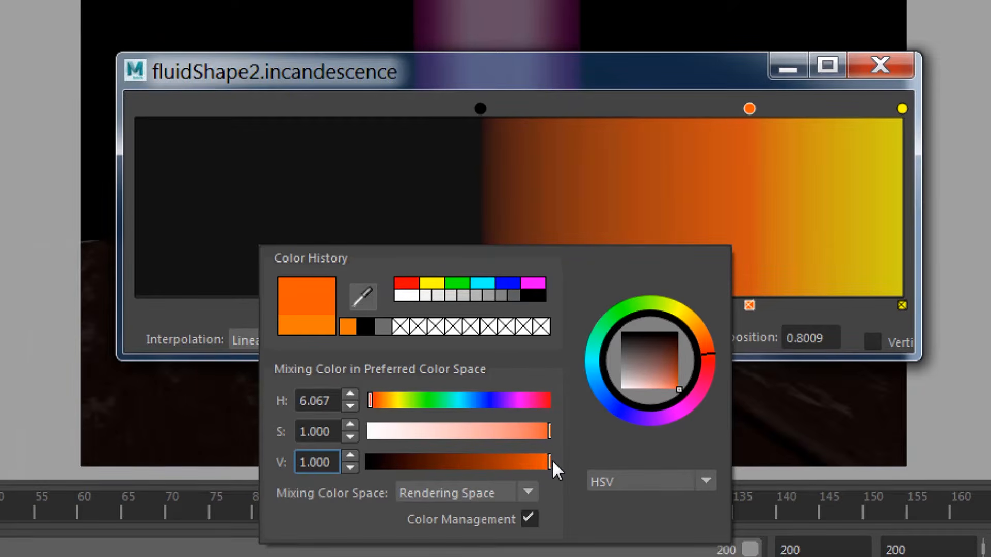
drag(803, 339, 856, 347)
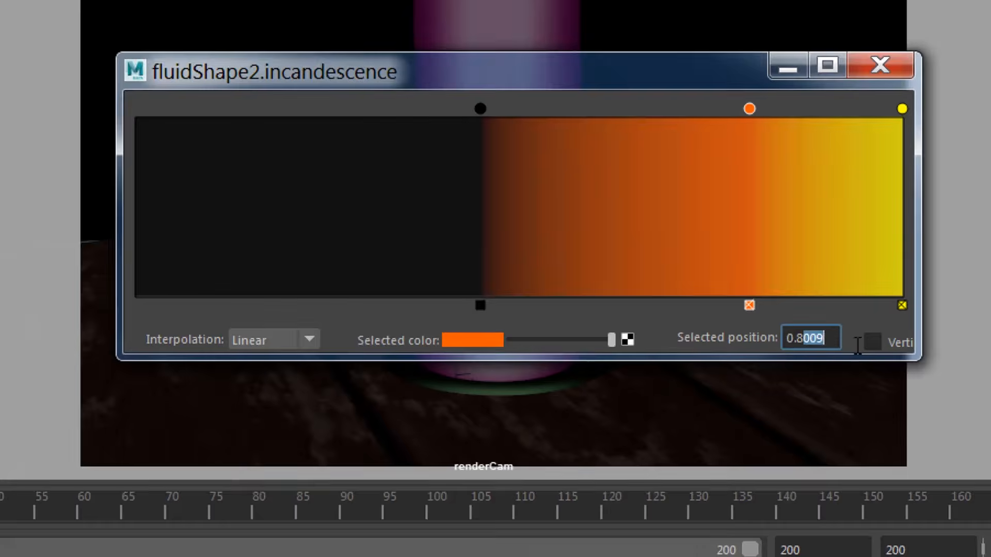
text(09)
key(Return)
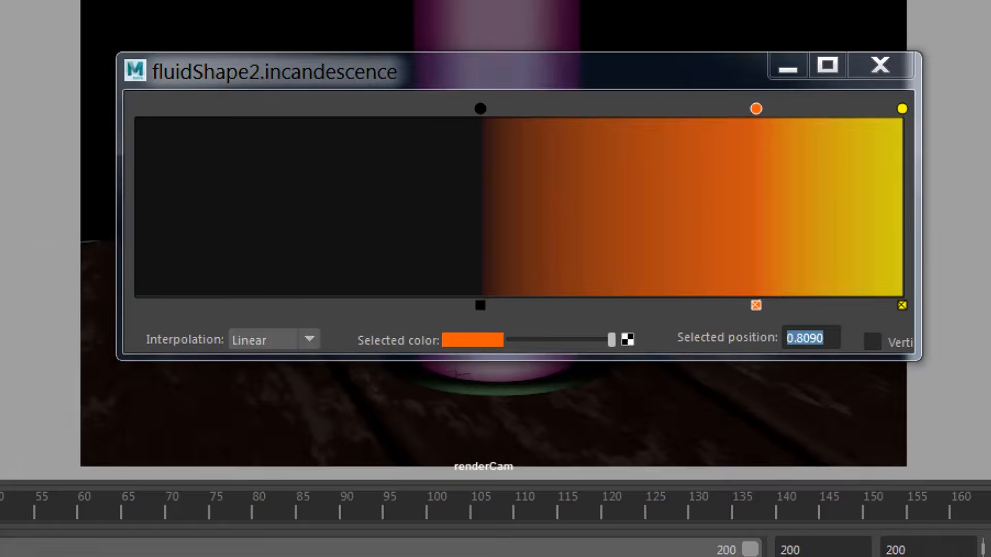
Set the orange marker's colour to hue 3.3 and value 1.2.
click(461, 339)
text(3.3)
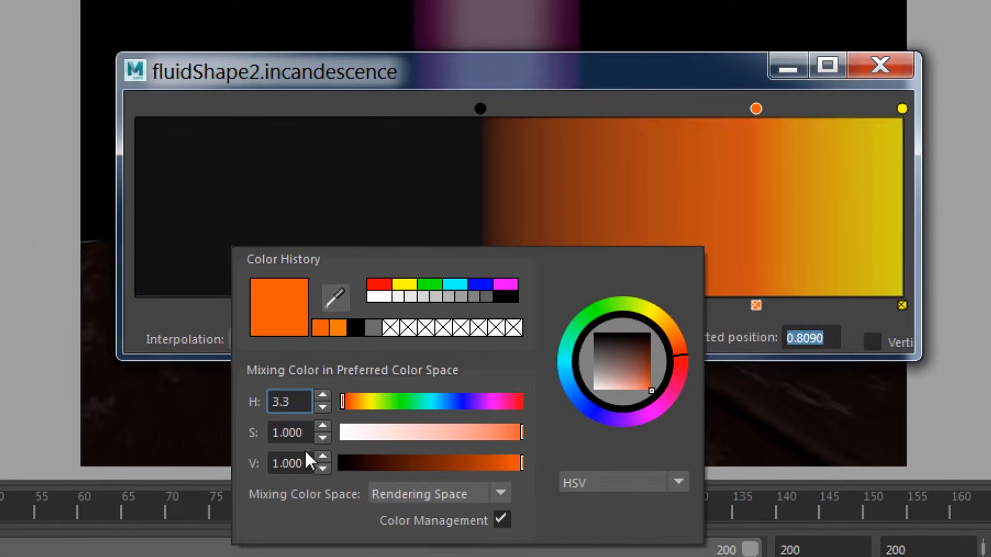
double_click(289, 463)
text(1.2)
key(Return)
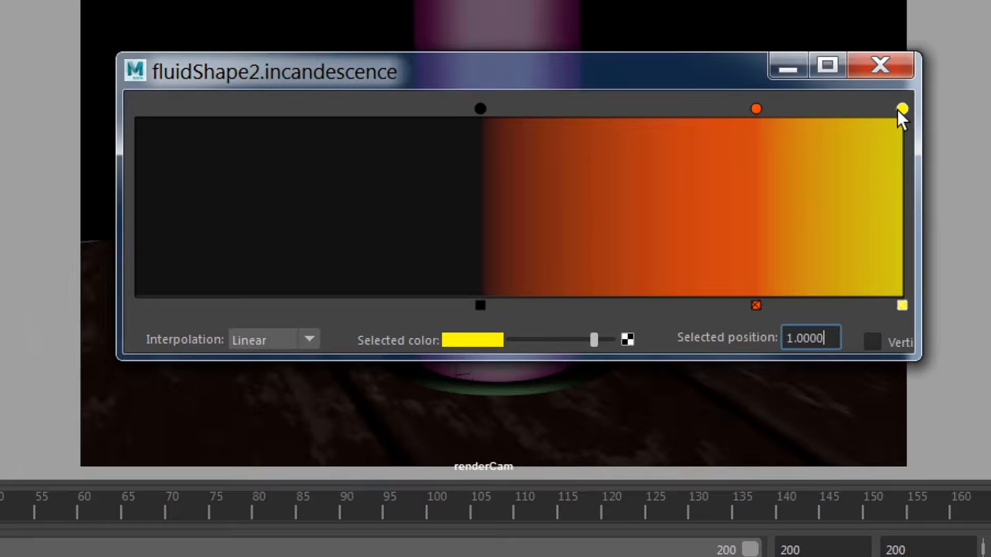
Move the ramp's yellow marker to about 0.868 at full saturation and add a white marker at about 0.926.
drag(902, 108, 812, 109)
click(475, 340)
click(496, 433)
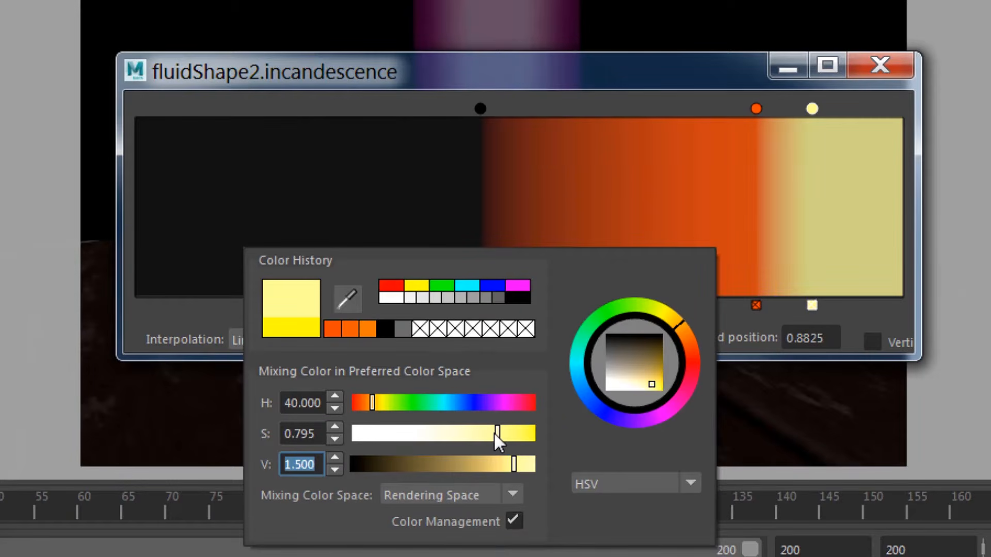
drag(495, 434, 535, 433)
drag(812, 108, 800, 107)
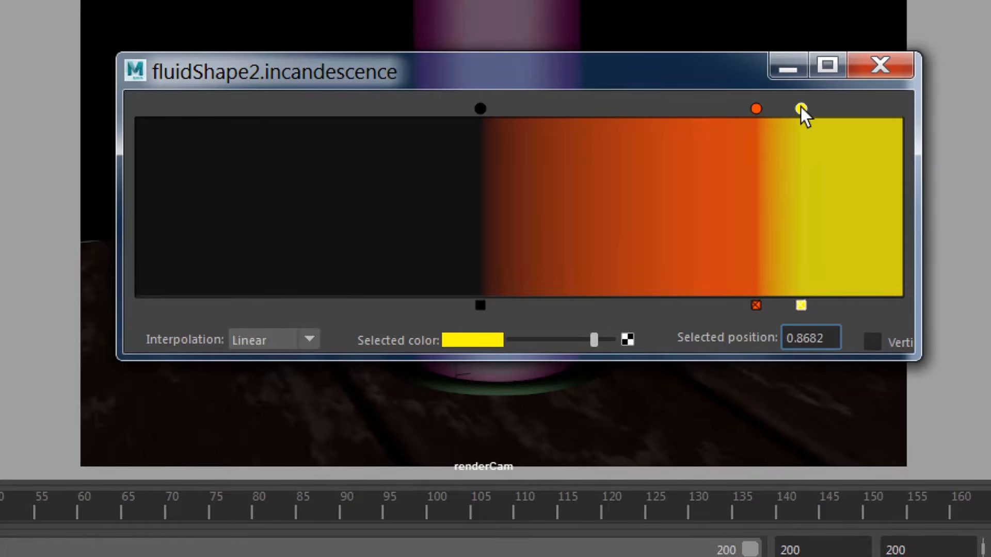
click(844, 134)
click(486, 345)
click(404, 299)
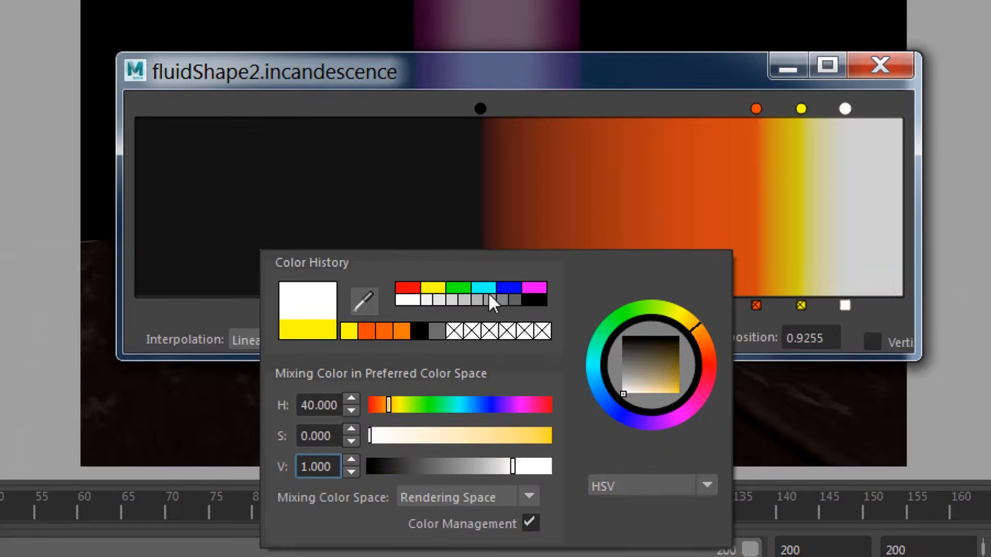
Add a black marker at the bright end of the ramp and move it to about position 0.97.
drag(877, 127, 905, 116)
click(471, 341)
drag(354, 469, 332, 466)
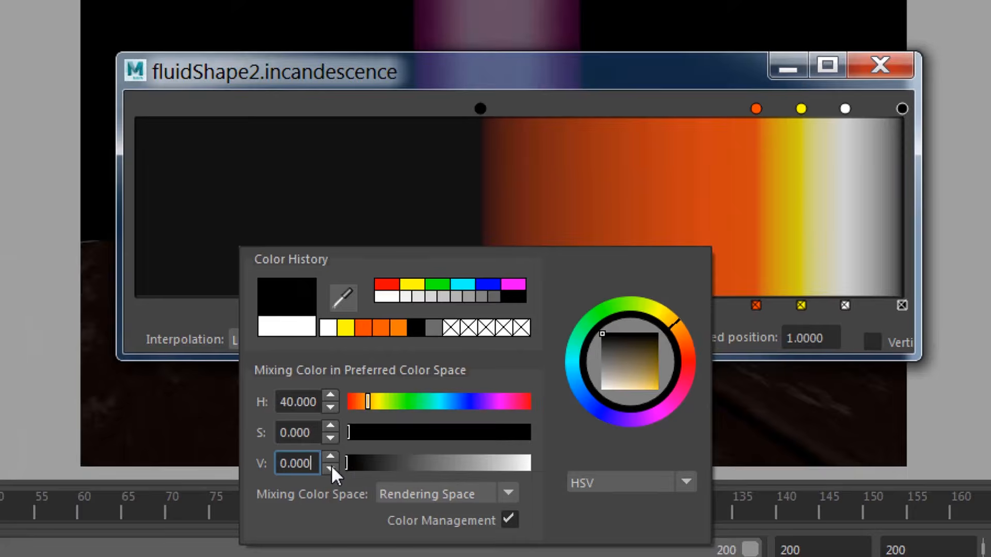
drag(904, 110, 877, 118)
Set the yellow marker's position to 0.812.
click(800, 109)
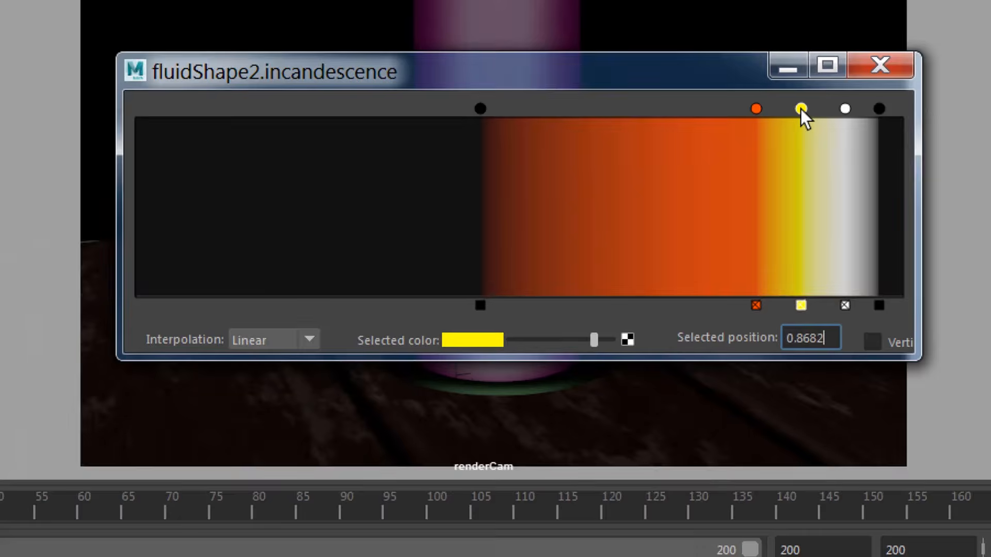
double_click(802, 338)
text(0.8120)
key(Return)
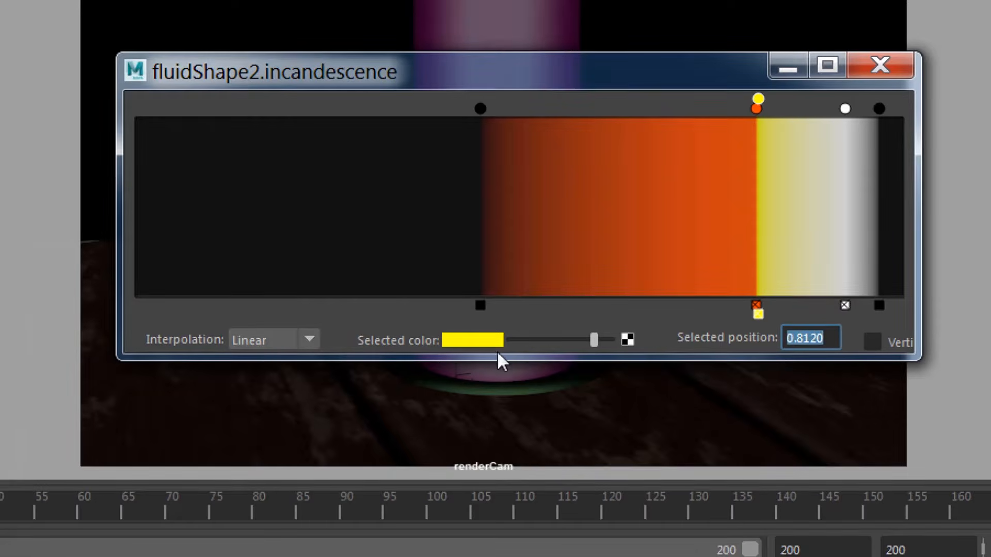
Set the yellow marker's colour to saturation 0.9 and value 10.
click(463, 335)
drag(336, 431, 285, 431)
text(.9)
drag(336, 462, 277, 461)
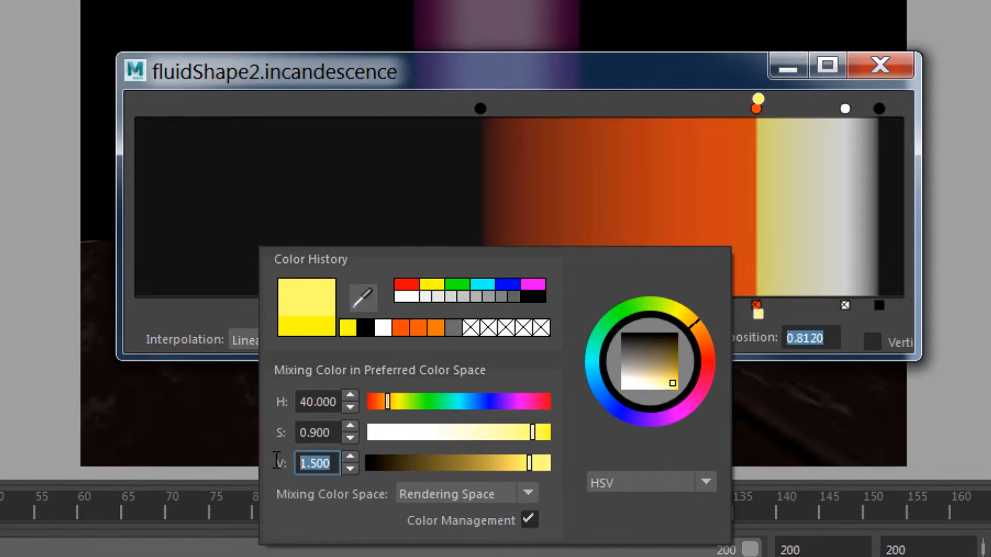
text(10)
key(Return)
Set the white marker's position to 0.8255 and its colour value to 3.5.
click(844, 109)
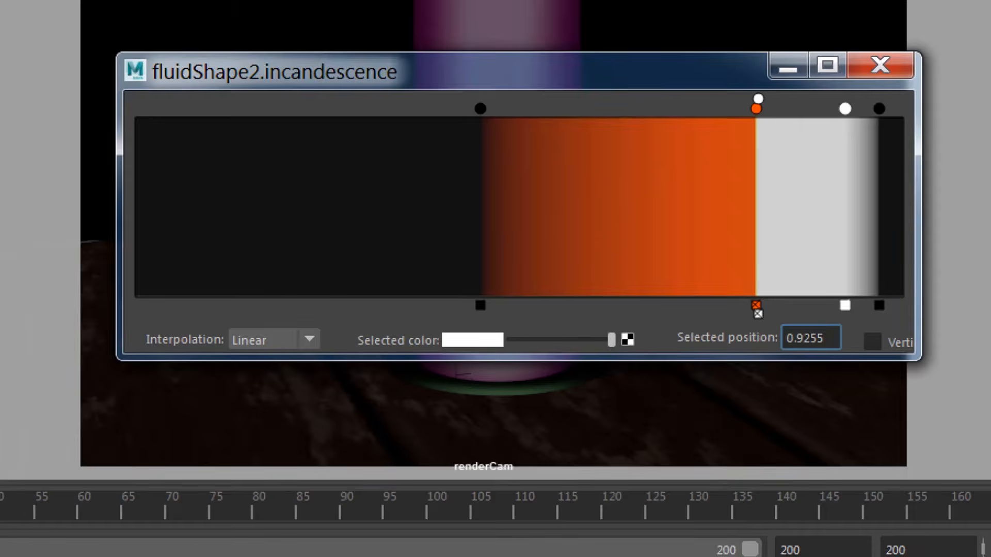
drag(844, 110, 844, 110)
drag(798, 339, 857, 341)
text(8255)
key(Return)
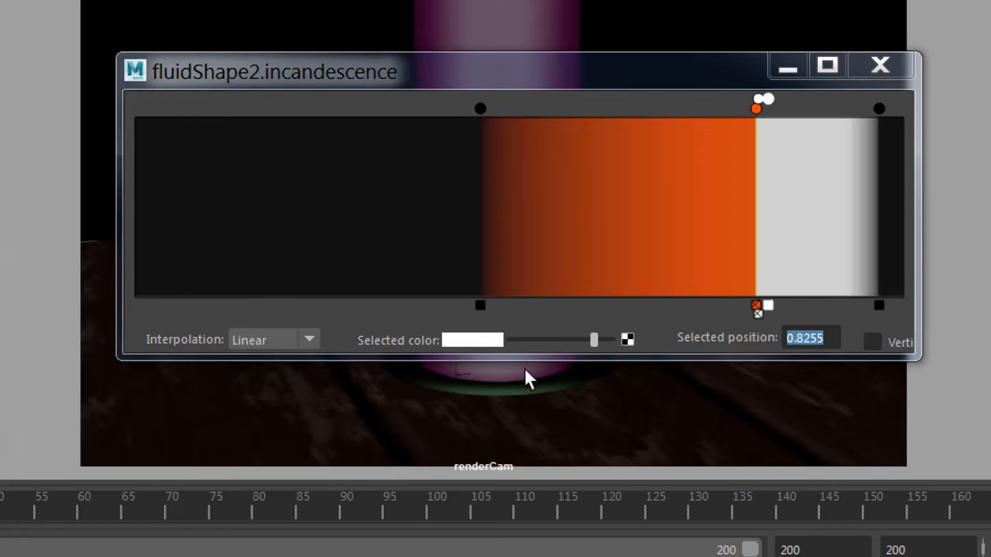
click(467, 341)
drag(305, 464, 252, 485)
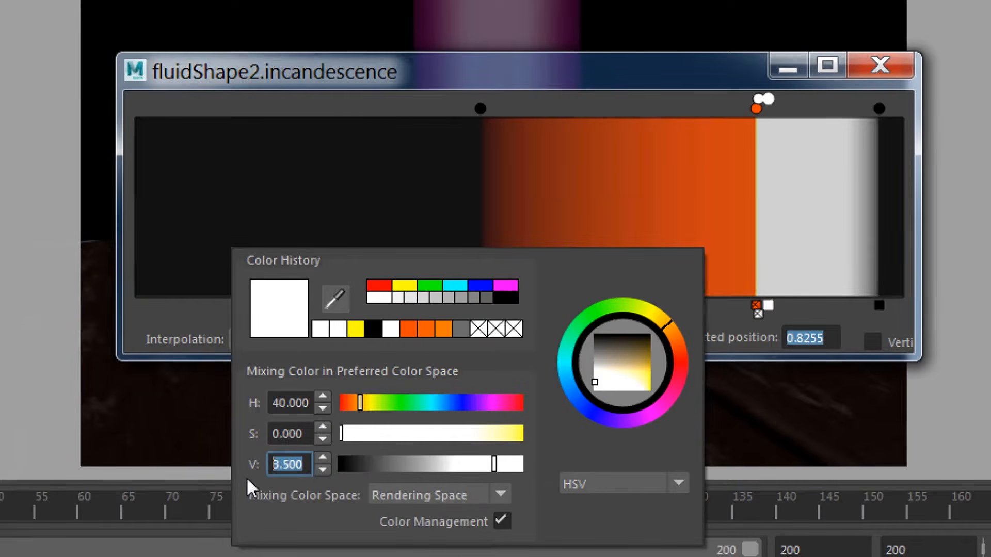
Set the position of the black marker after the white one to 0.832.
click(879, 109)
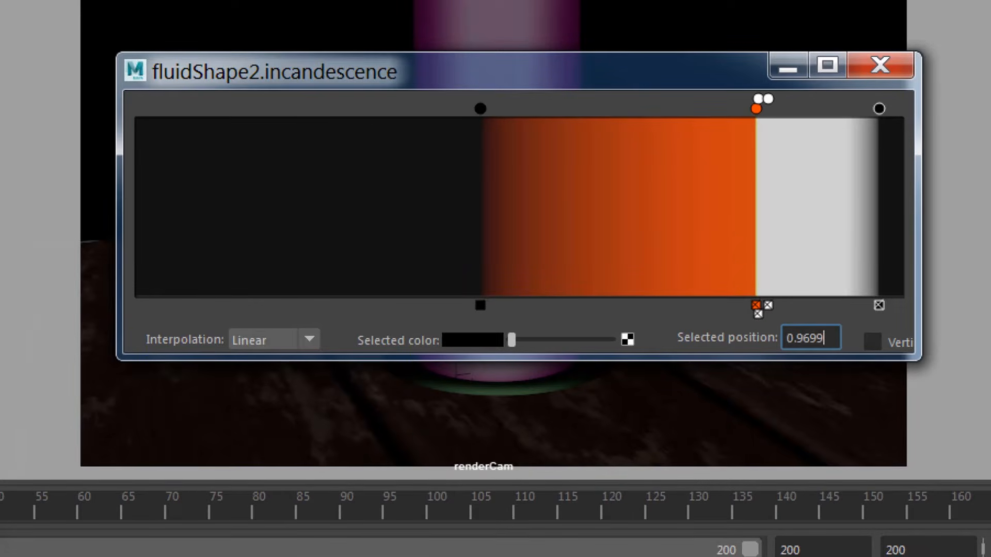
click(743, 341)
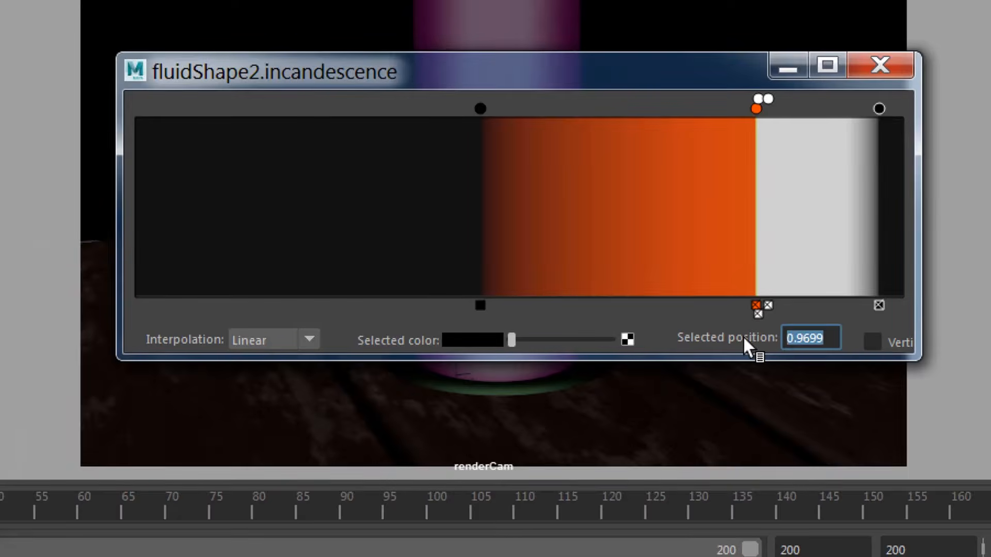
text(.832)
key(Return)
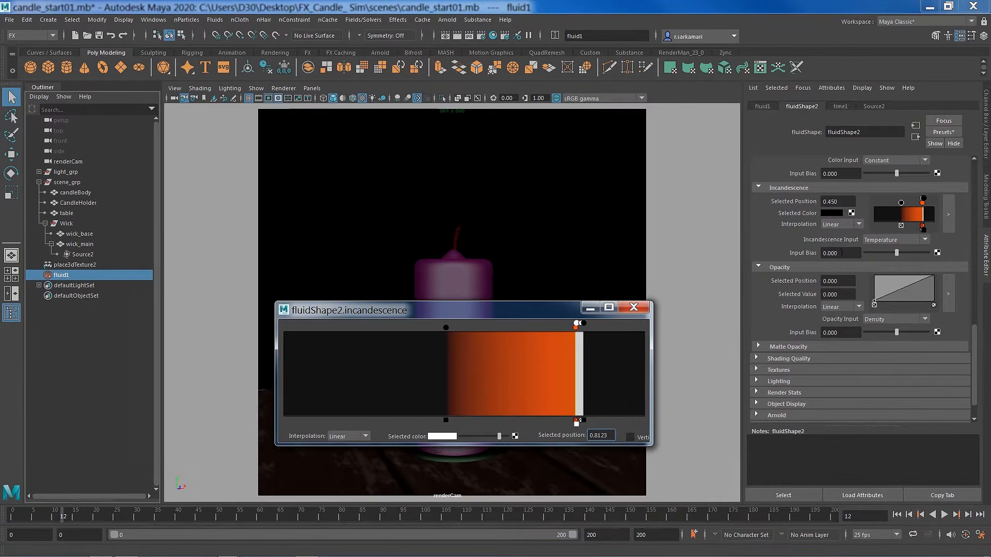
Set the fluid's Incandescence Input Bias to 0.9.
drag(841, 256, 817, 258)
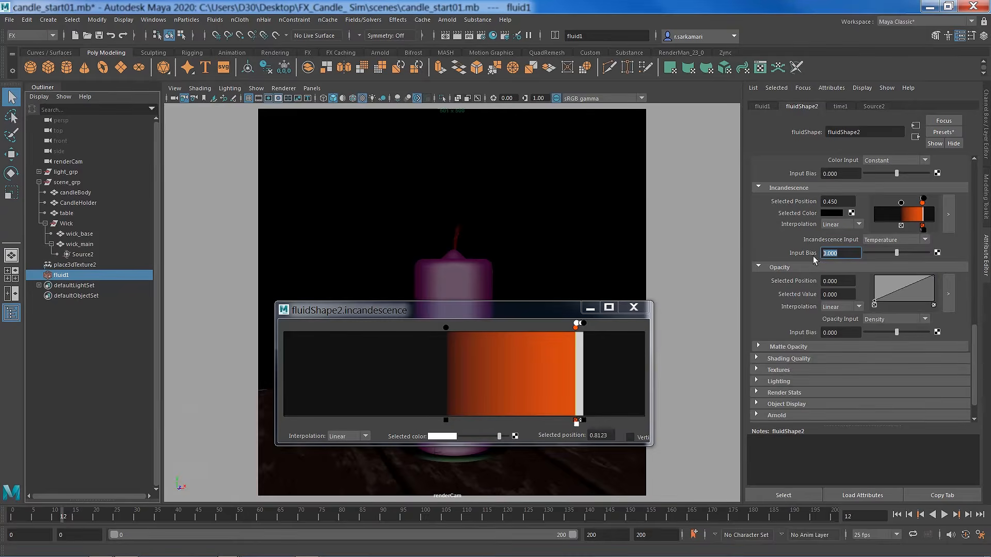
text(0.9)
key(Return)
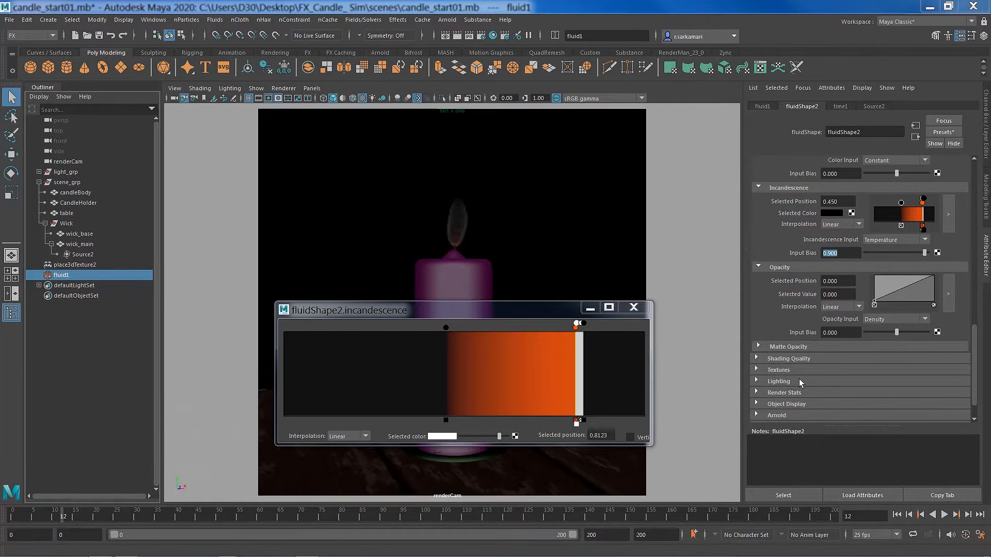
Enable Self Shadow in the fluid's lighting attributes and raise Shadow Opacity to 1.
click(784, 382)
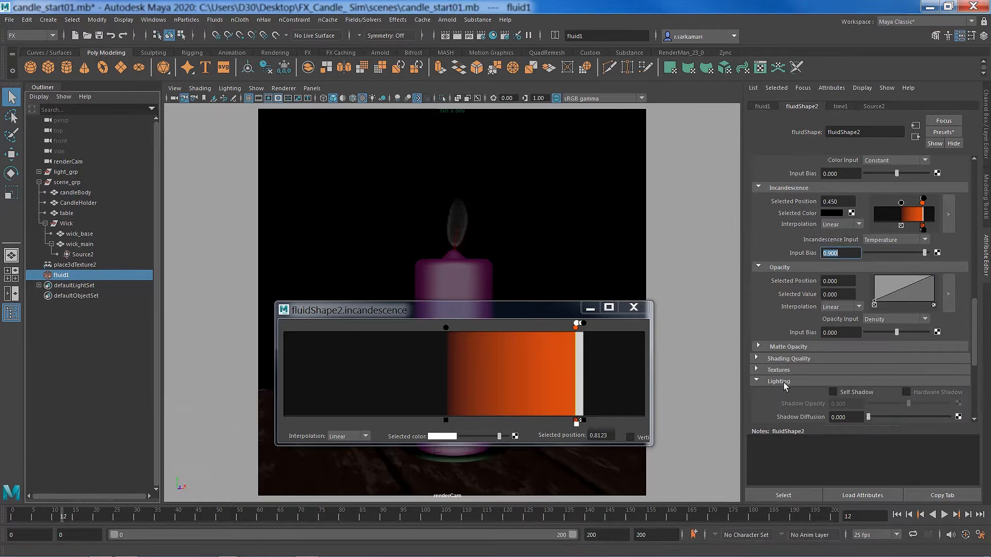
click(834, 392)
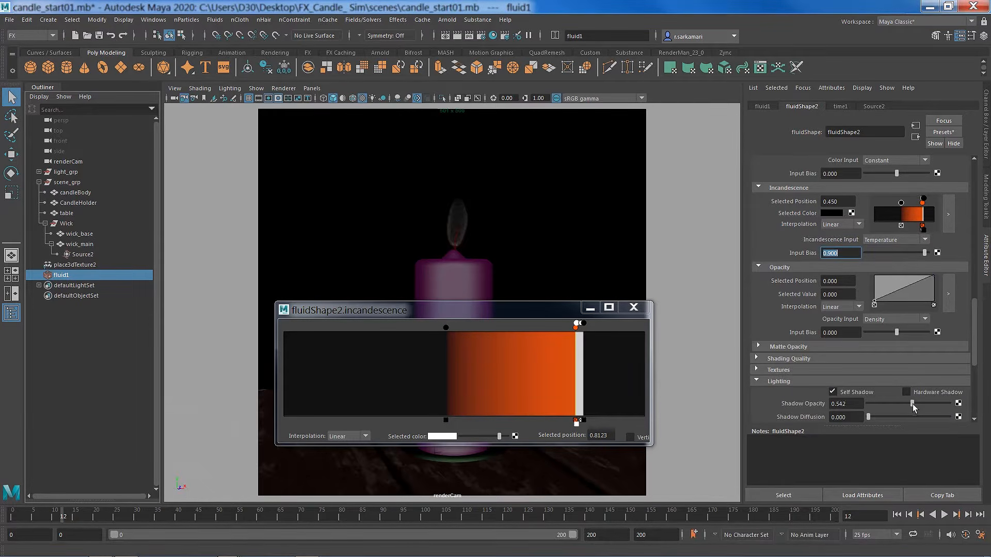
drag(911, 404, 973, 408)
drag(974, 353, 975, 383)
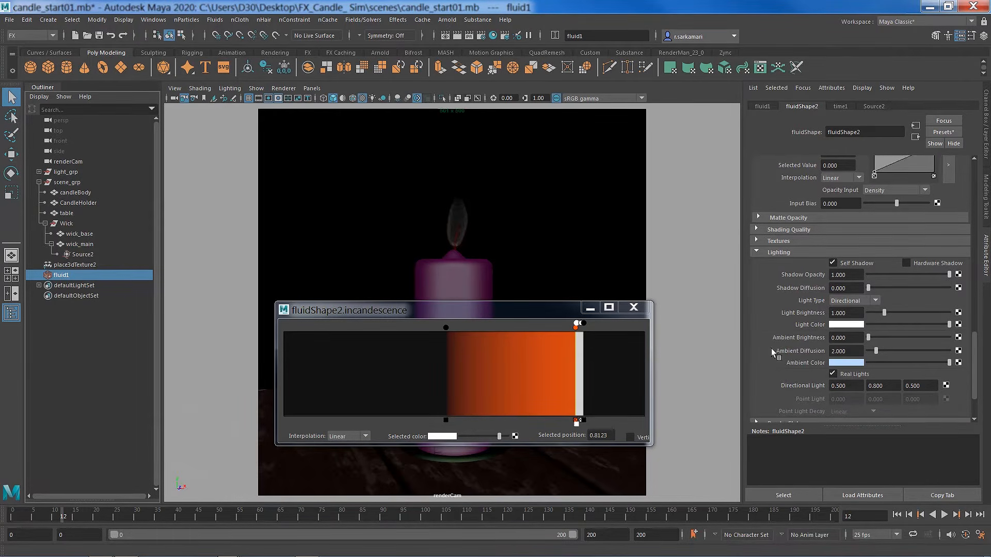
Close the incandescence ramp window and play the simulation from the first frame, stopping at frame 31.
click(633, 307)
click(896, 515)
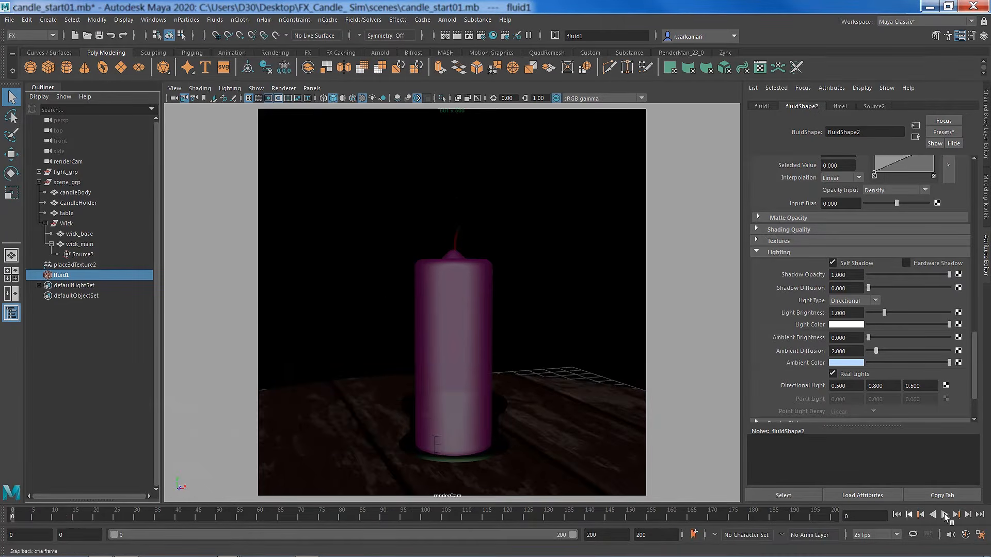
click(944, 515)
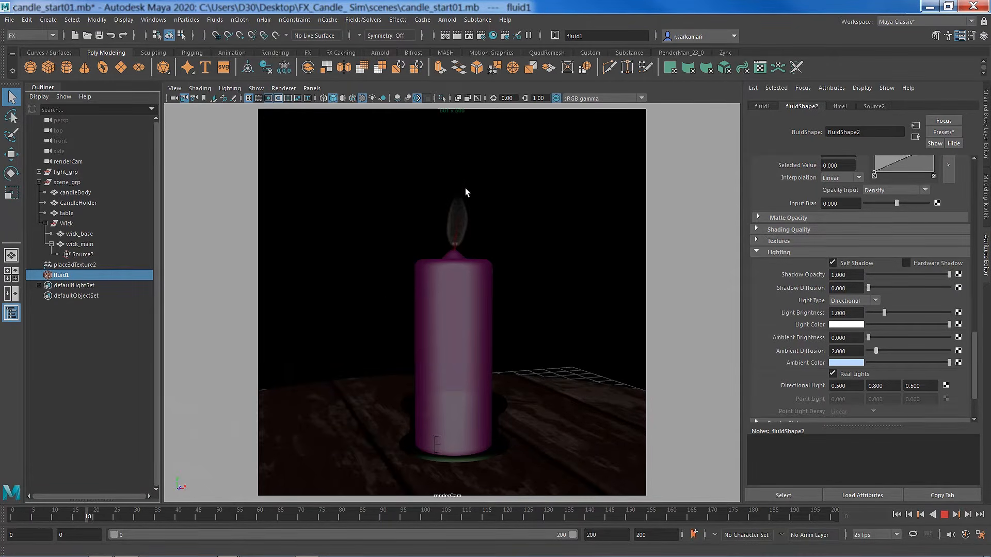
click(943, 515)
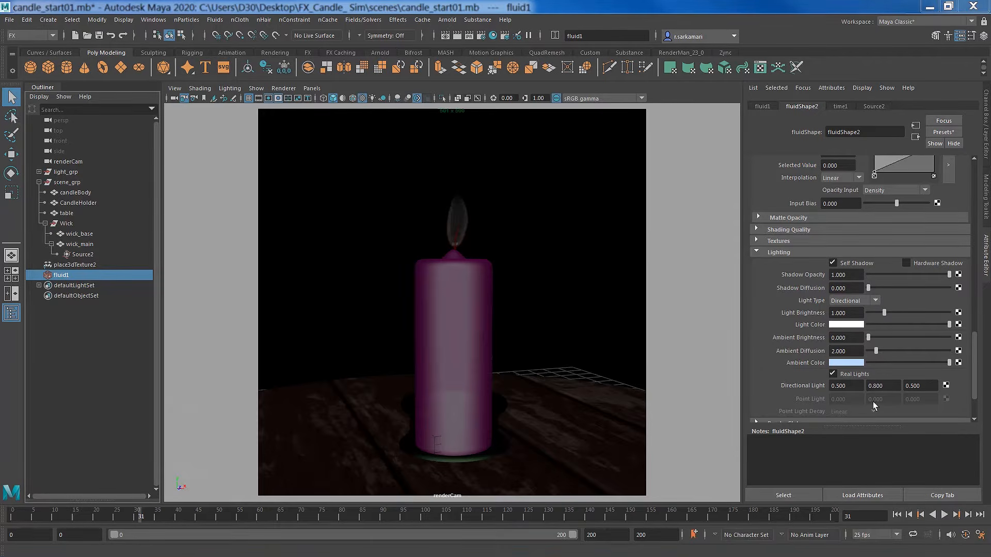
Render the candle in Arnold RenderView and inspect the flame up close.
click(442, 22)
click(453, 42)
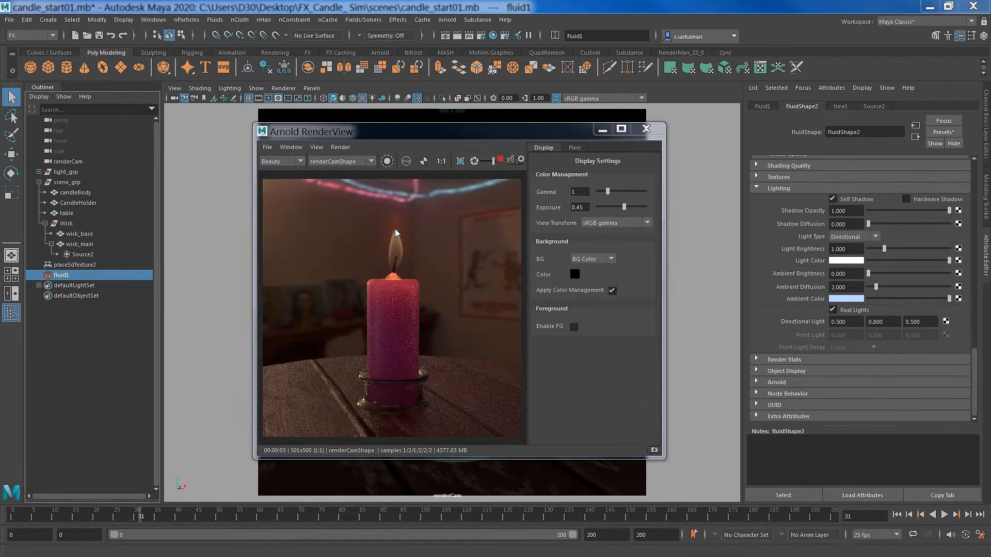
scroll(382, 246, up, 5)
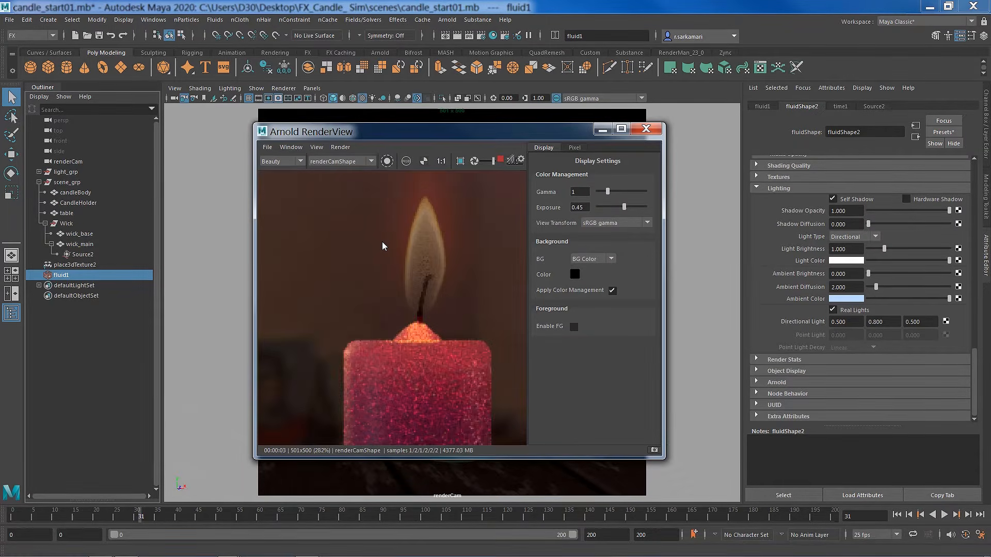
scroll(382, 245, down, 3)
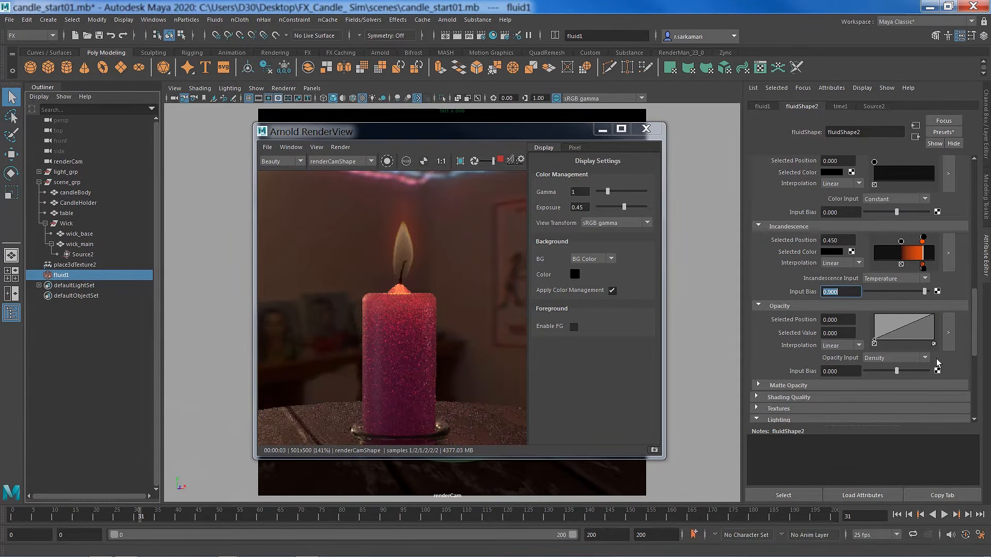
Open the enlarged Opacity ramp and set the Opacity Input Bias to 0.51.
click(947, 340)
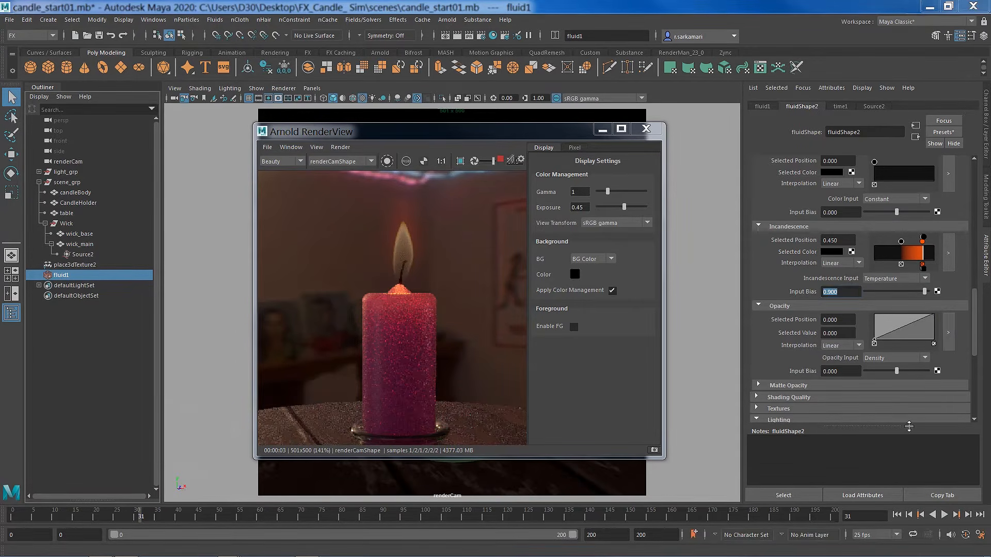
drag(449, 305, 448, 206)
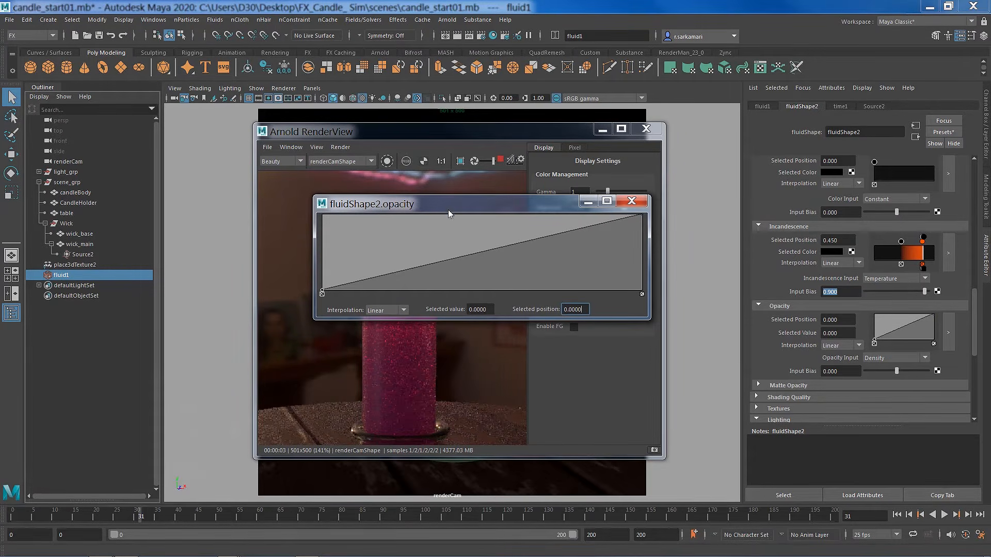
drag(840, 371, 768, 369)
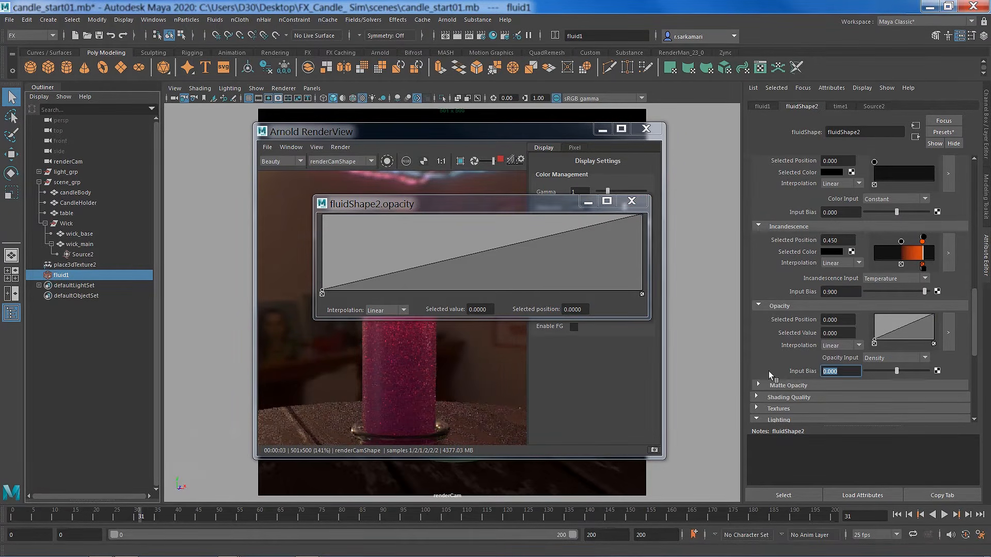
text(.51)
key(Return)
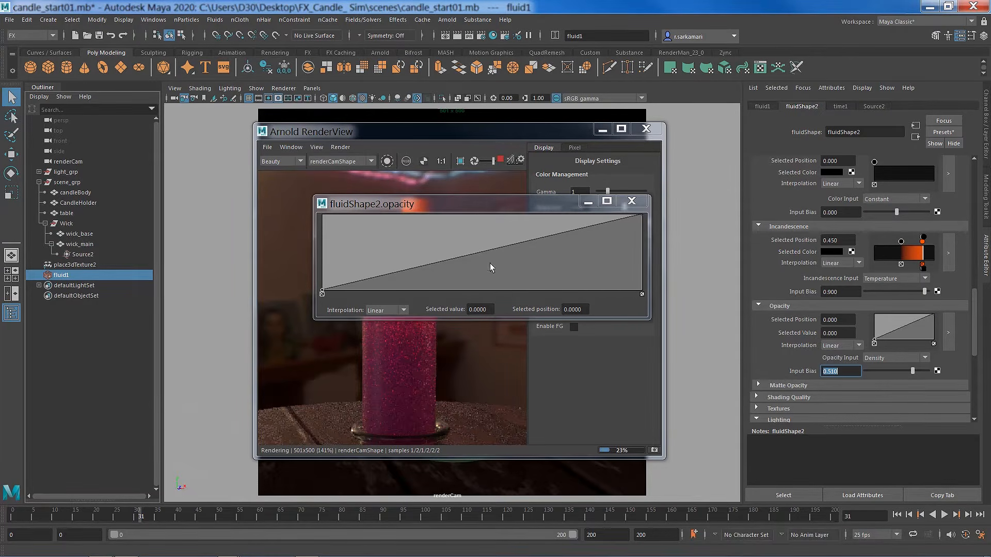
Beside the render, add an opacity curve peak at about position 0.28 and a low point at position 0.34, value 0.07.
drag(468, 208, 463, 345)
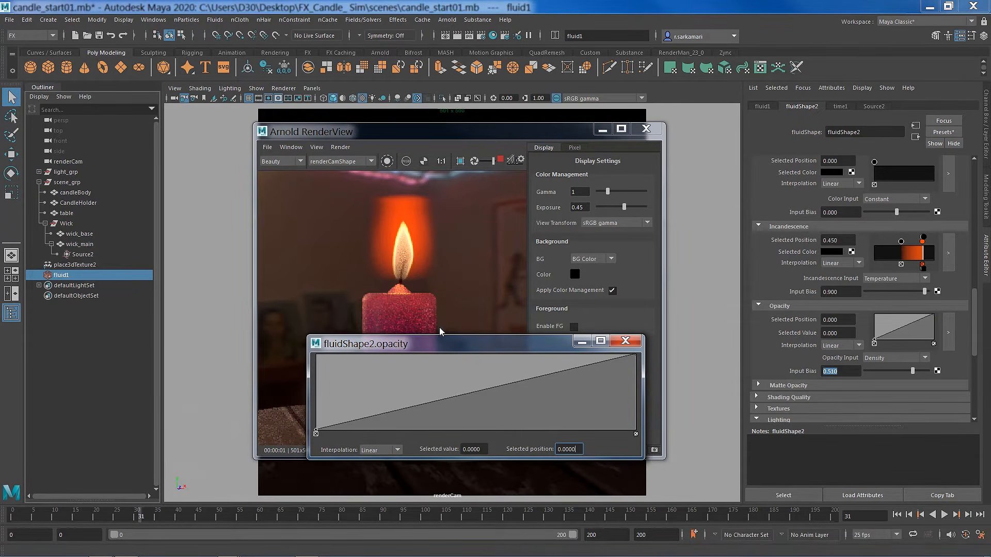
drag(441, 348, 641, 183)
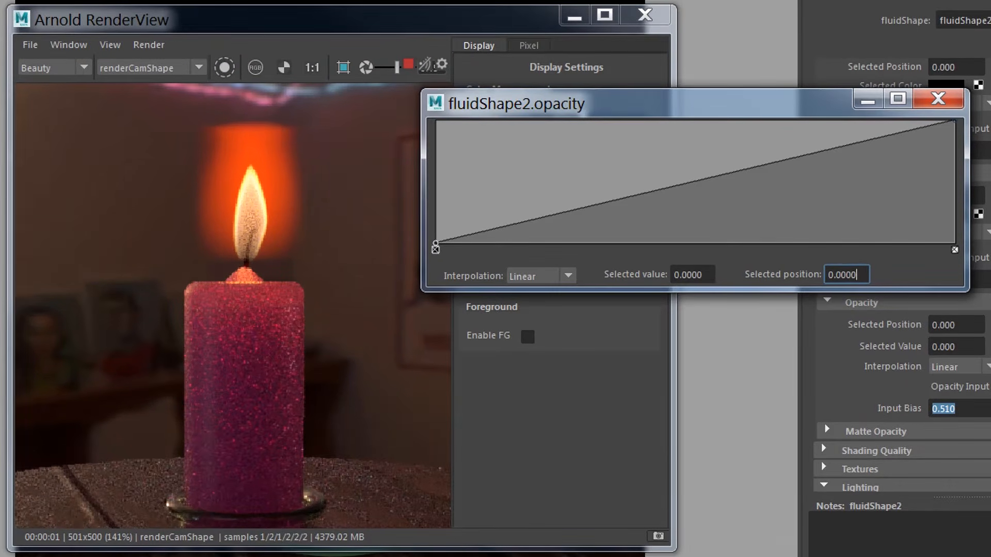
click(601, 193)
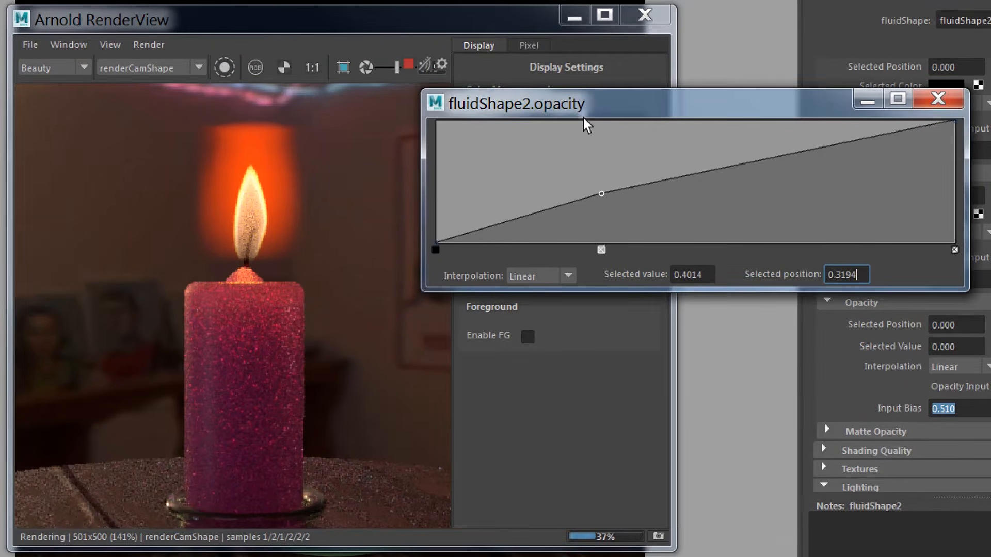
click(586, 124)
drag(602, 193, 610, 234)
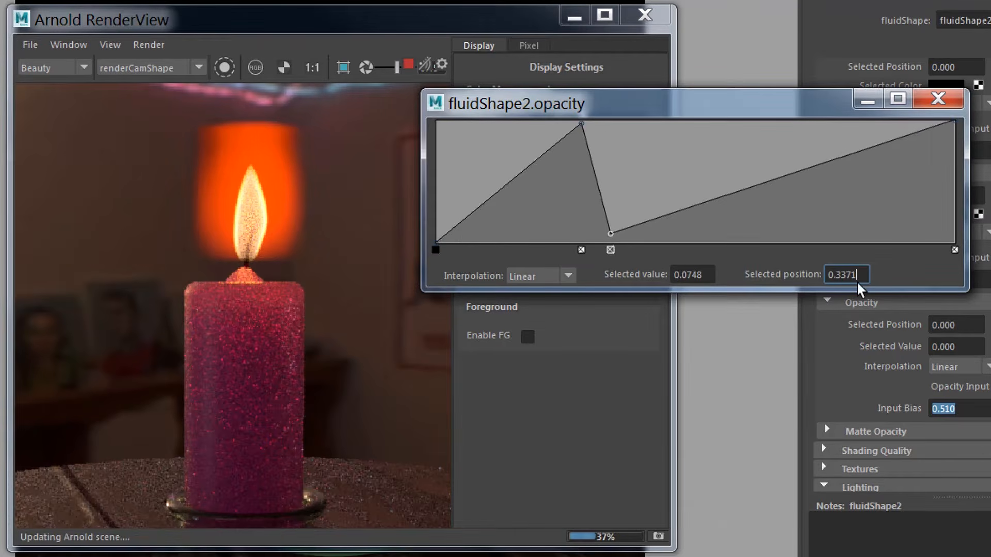
Refine the opacity curve with the peak at about position 0.29, the low point at zero and the end point at about 0.63.
click(581, 124)
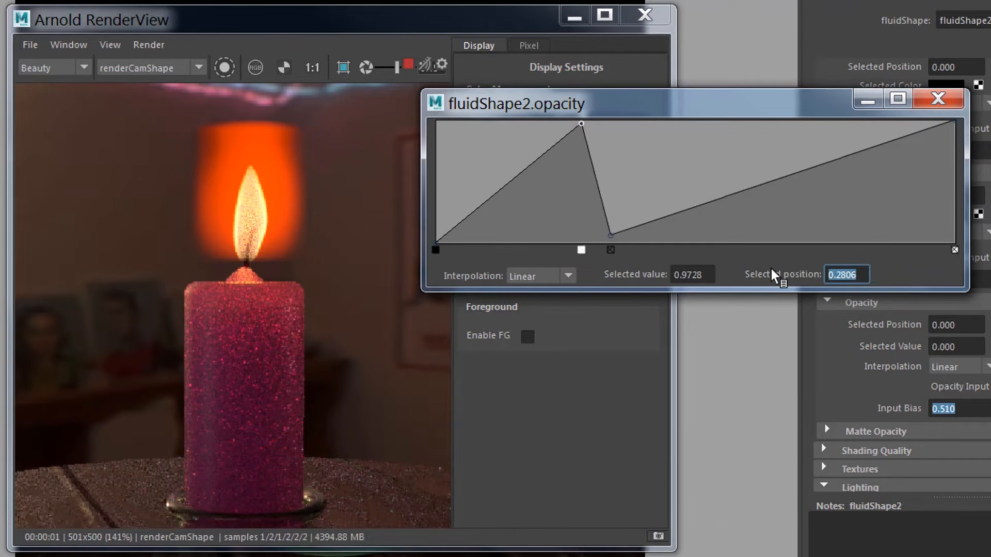
key(ctrl+z)
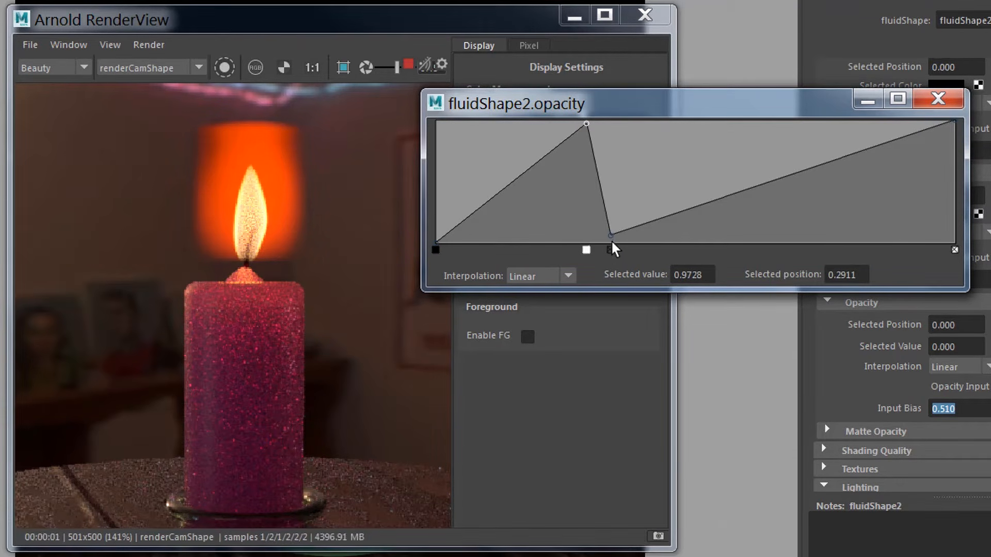
drag(608, 237, 606, 243)
drag(953, 122, 953, 165)
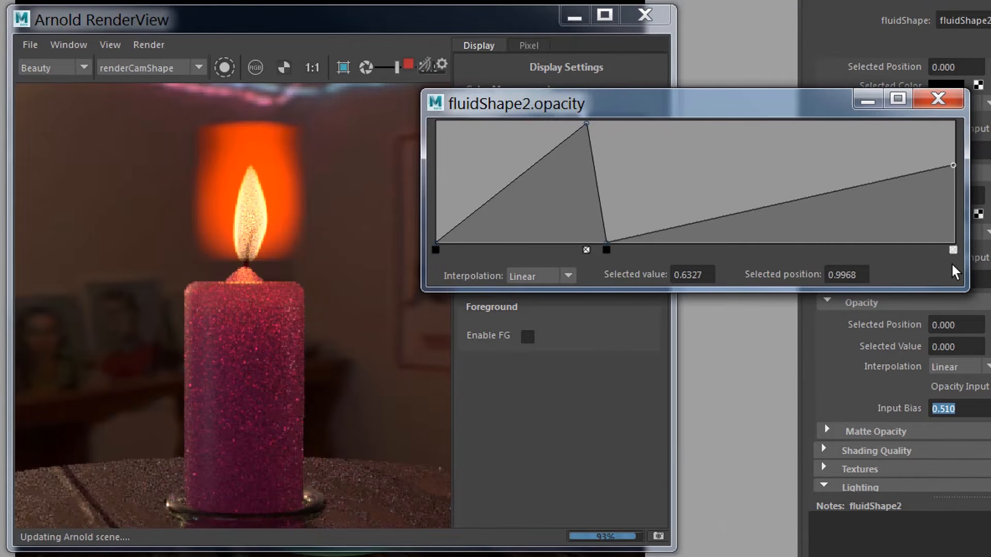
Lower the opacity curve's end point to zero and add a zero-value point at position 0.2246 before the peak.
drag(953, 265, 953, 272)
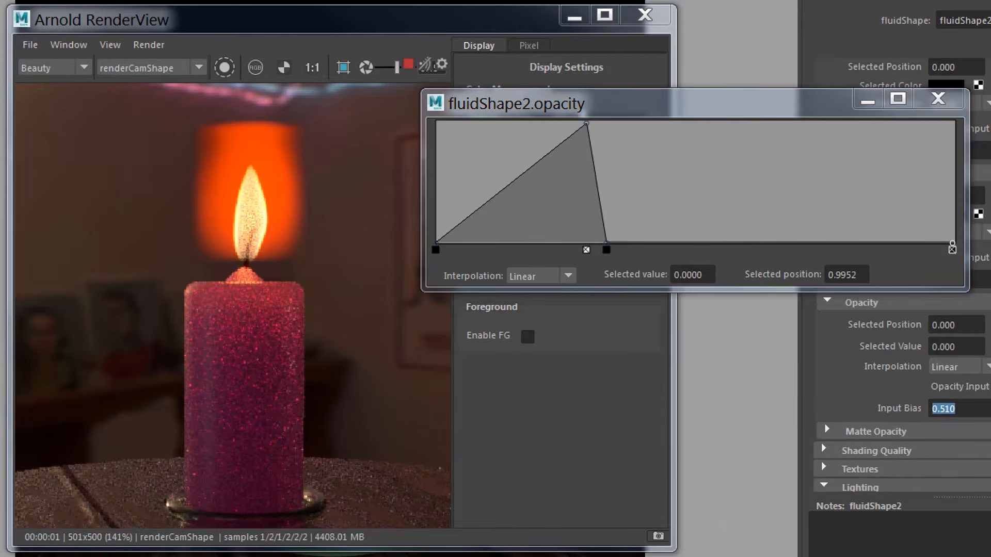
click(467, 220)
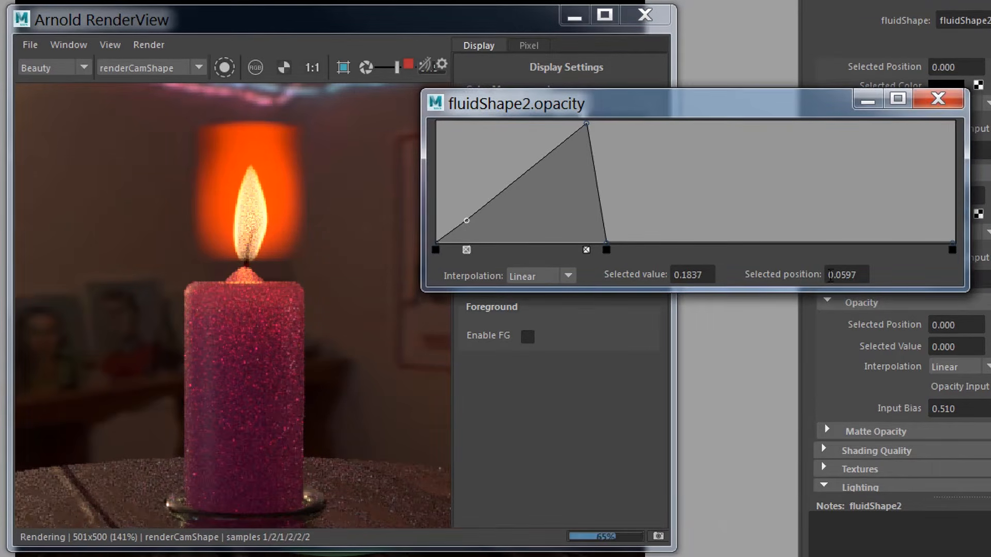
drag(466, 220, 508, 244)
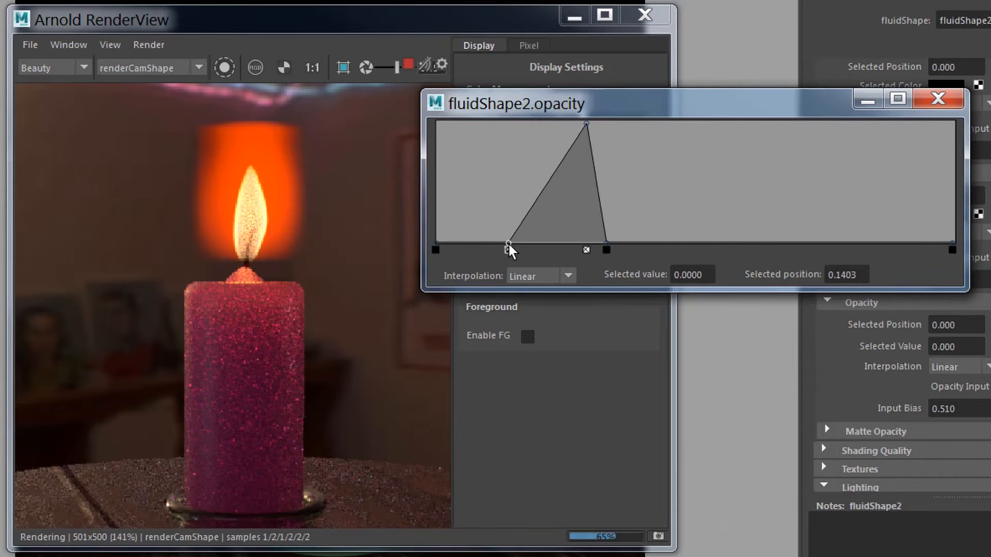
double_click(846, 274)
text(0.2246)
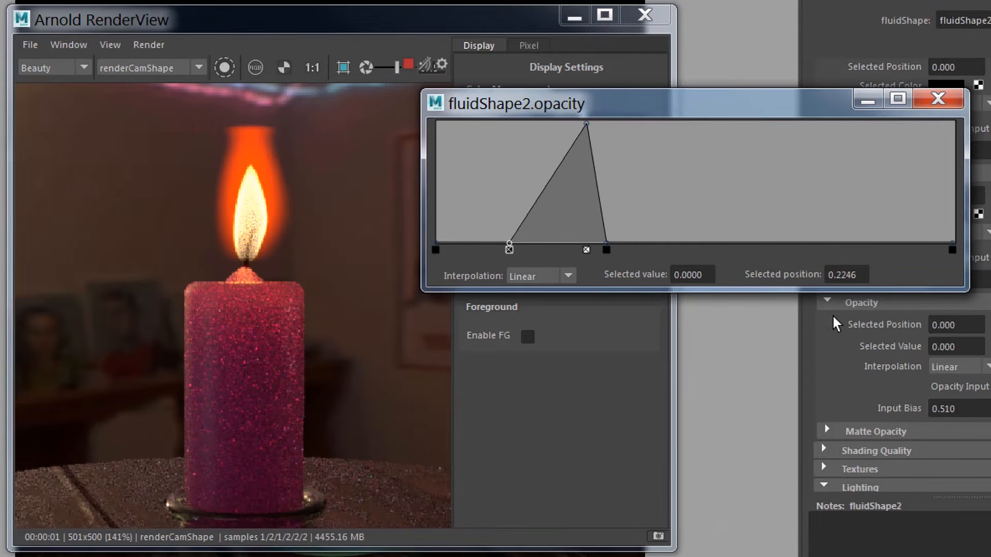
key(Return)
Shape the foot of the opacity peak's rising slope with extra points, one at about position 0.2555 and value 0.0912.
drag(554, 243, 568, 220)
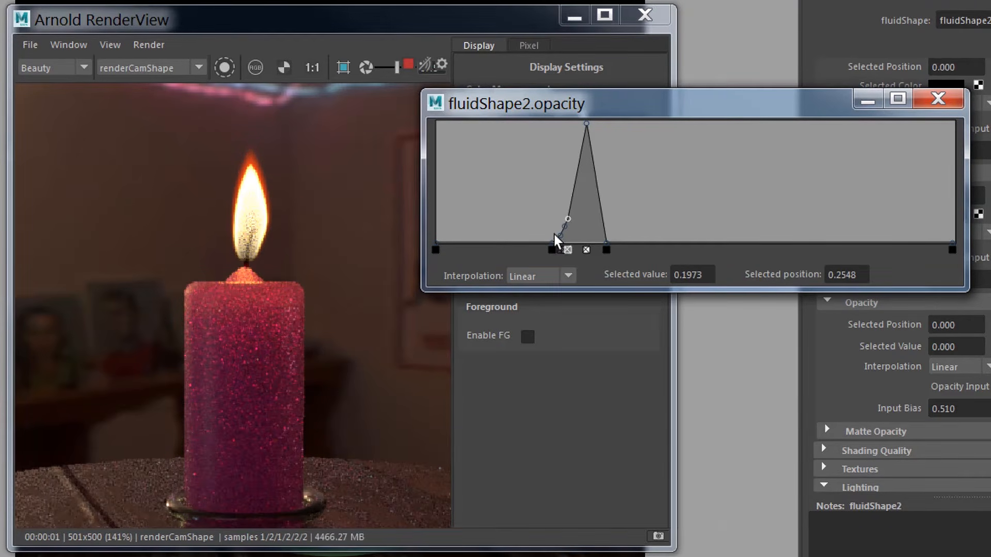
drag(420, 291, 341, 442)
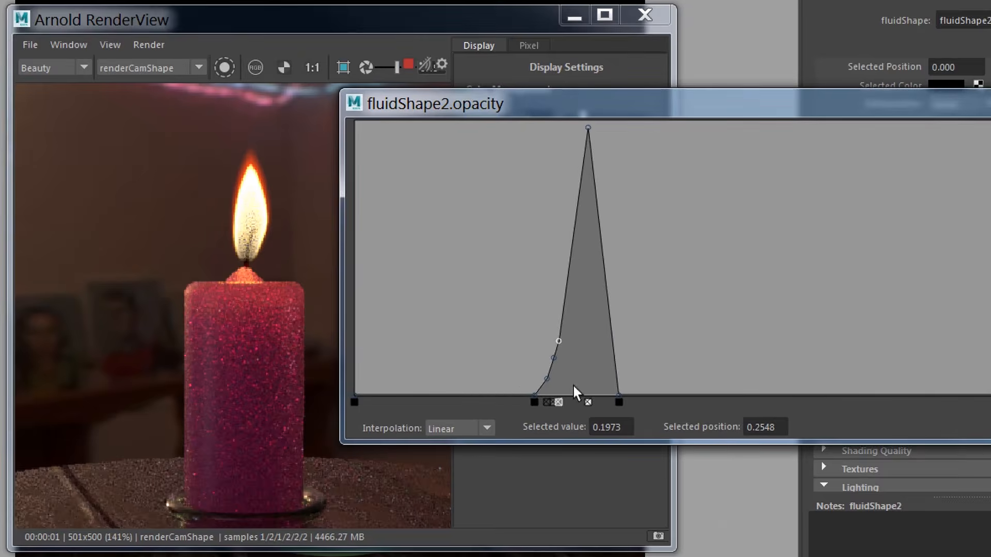
mouse_move(543, 375)
mouse_down()
mouse_move(552, 362)
mouse_move(558, 370)
mouse_up()
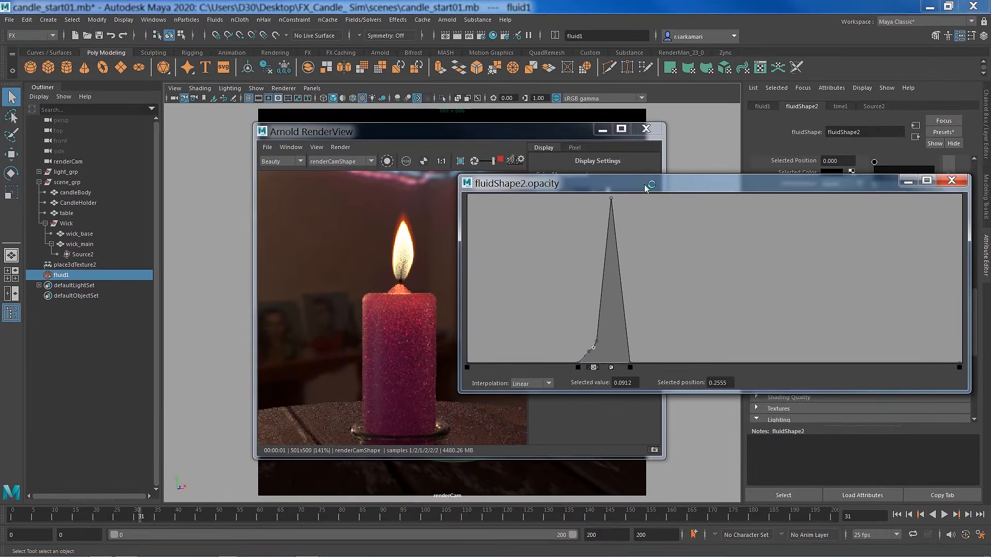
Beside the visible flame, nudge the opacity peak slightly upward and close the enlarged ramp.
drag(643, 185, 393, 281)
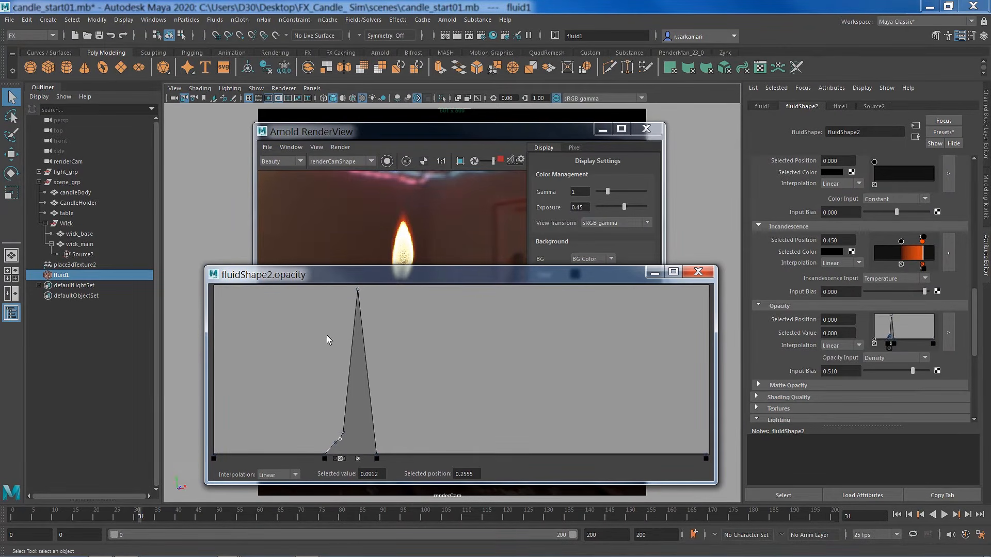
click(358, 291)
drag(358, 290, 357, 287)
click(700, 272)
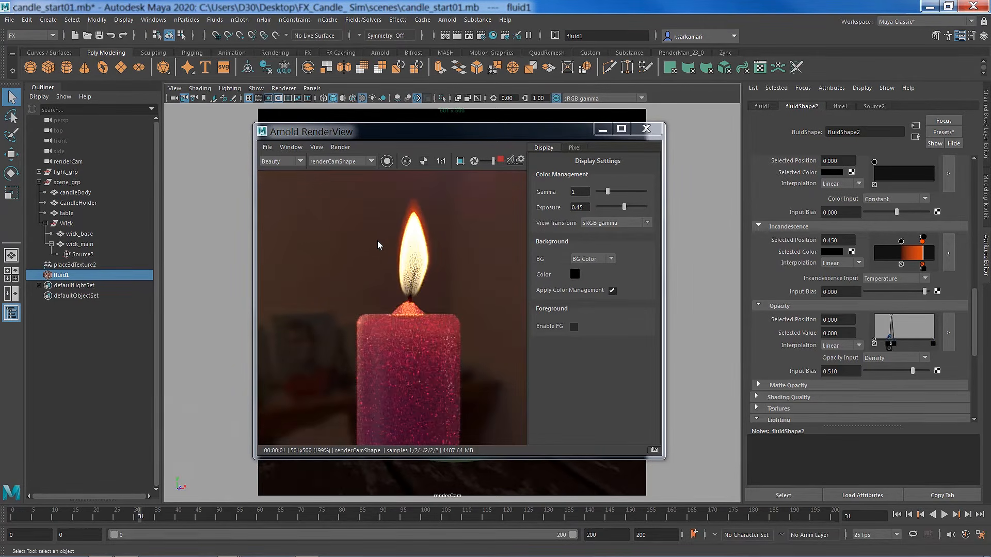
Inspect the rendered flame up close and the whole candle in Arnold RenderView.
scroll(385, 251, up, 2)
middle_drag(412, 305, 404, 351)
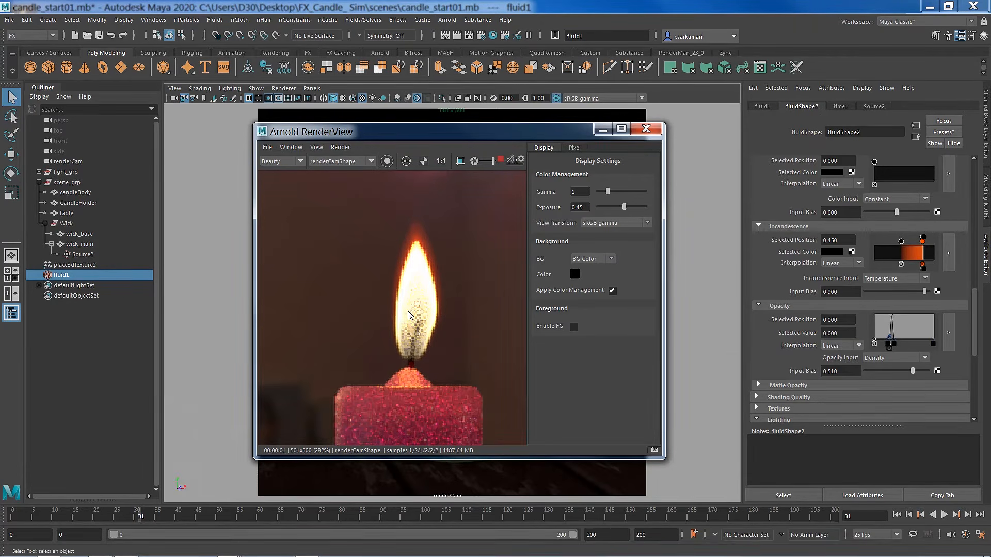
scroll(408, 316, down, 2)
middle_drag(386, 400, 387, 282)
alt+right_drag(423, 340, 415, 336)
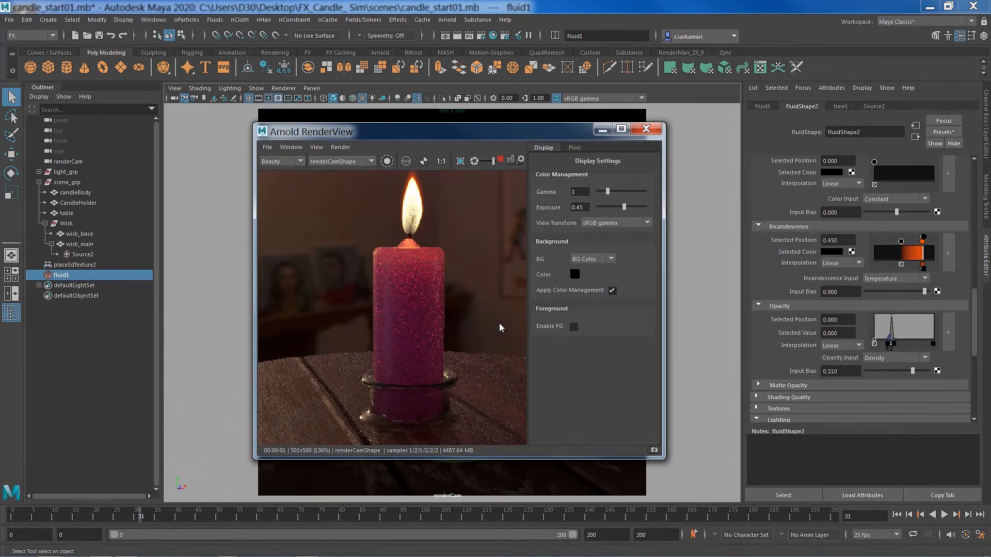
Minimize Arnold RenderView and expand the Turbulence and Temperature settings in the fluid shape's Contents Details.
click(602, 129)
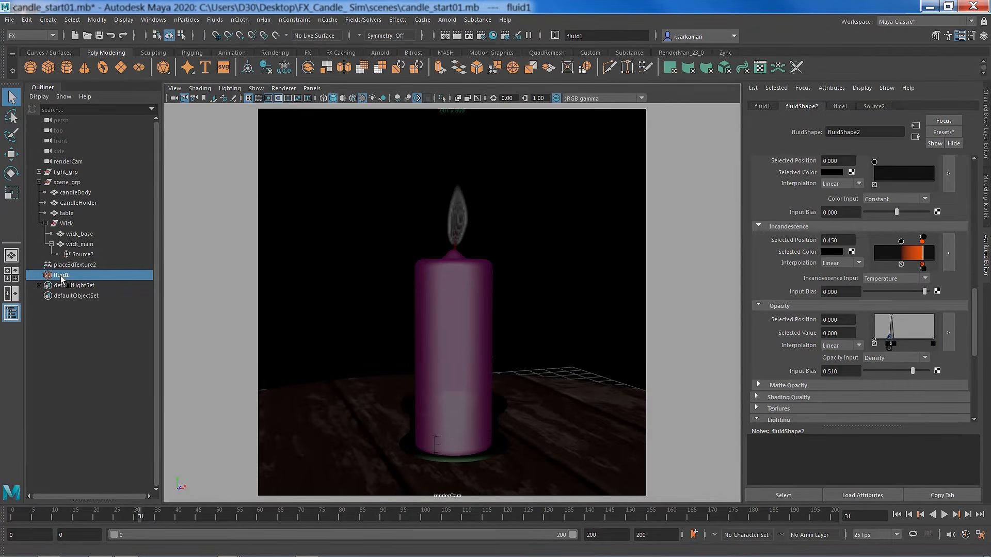
scroll(971, 338, up, 10)
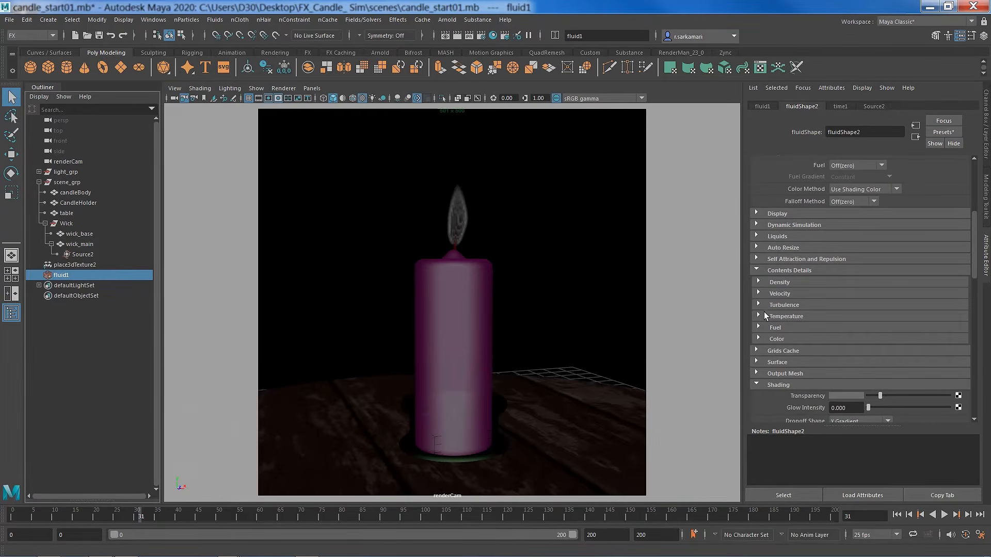
click(758, 305)
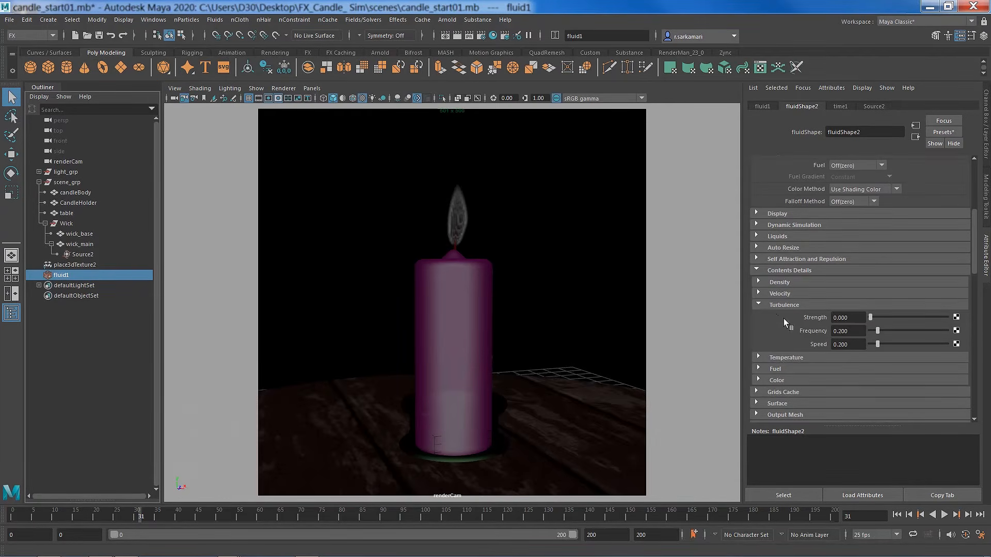
scroll(783, 318, down, 3)
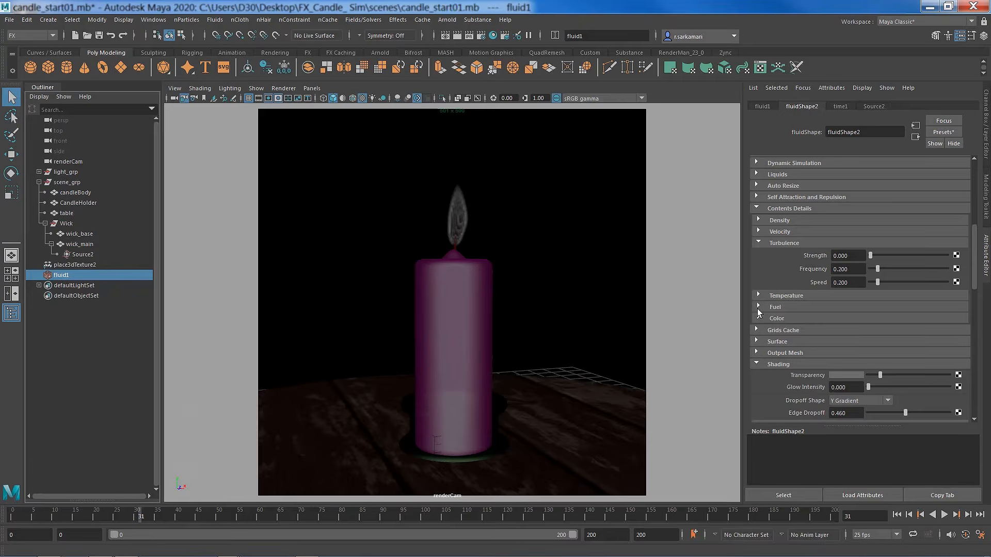
click(758, 296)
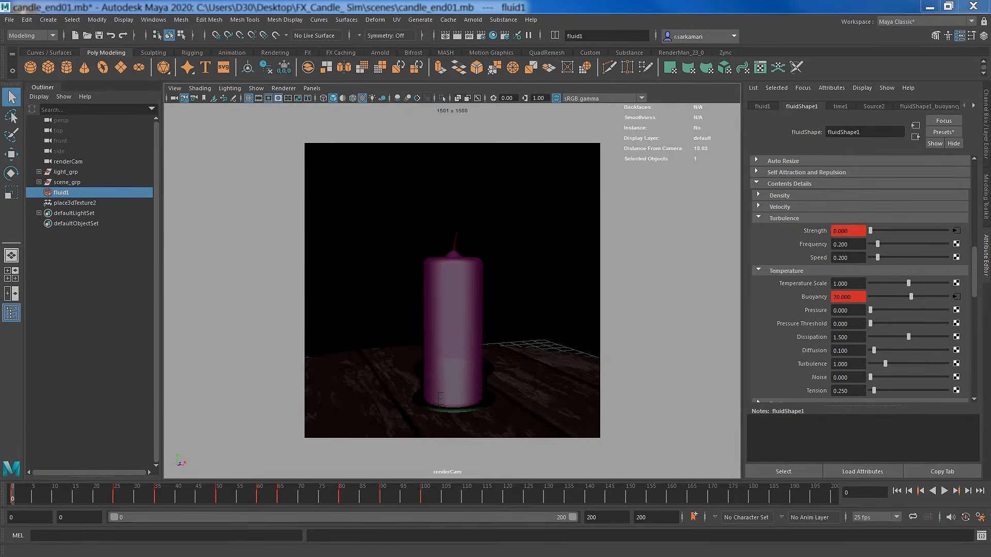
In candle_end01.mb, review all keys of the fluid's Turbulence Strength animation curve and return to the fluid attributes.
right_click(849, 232)
click(854, 241)
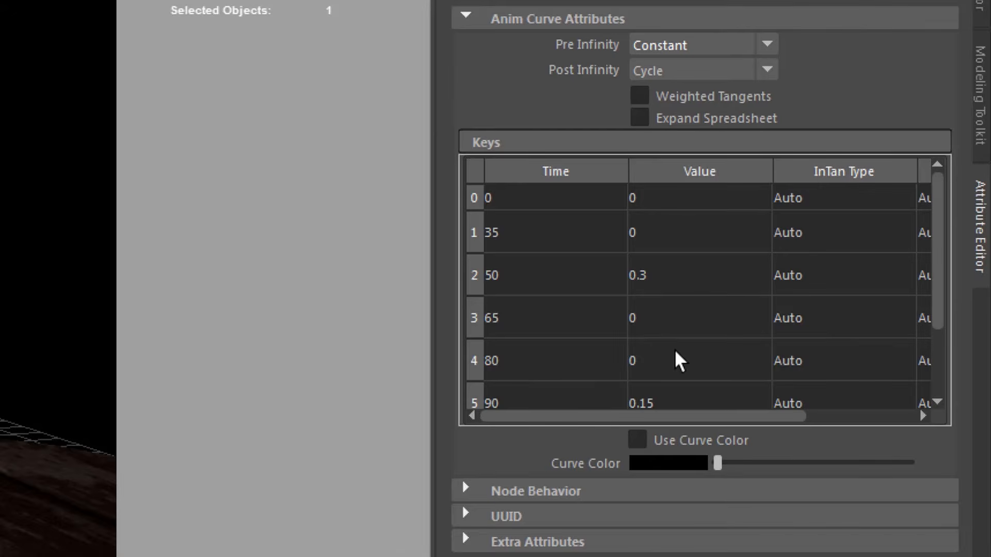
scroll(678, 363, down, 2)
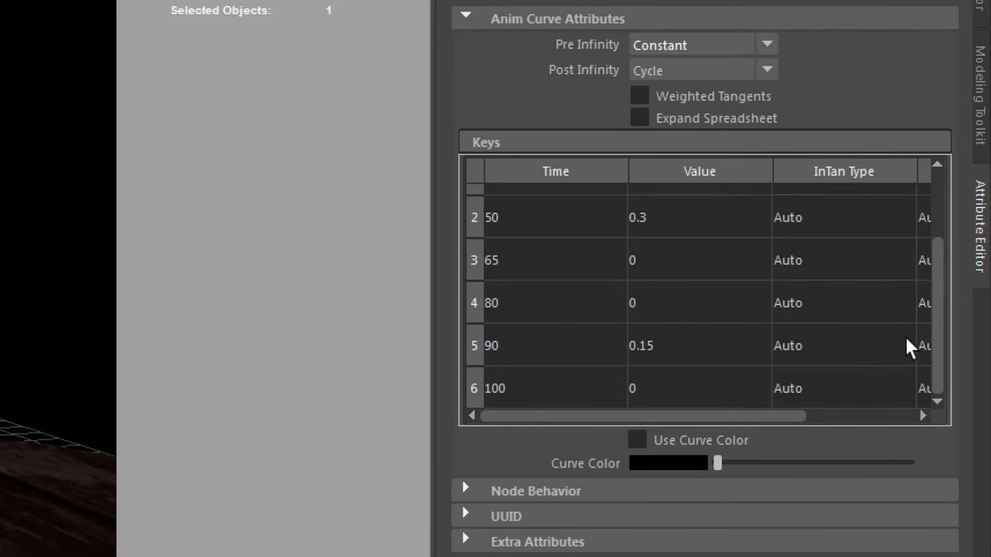
drag(942, 357, 938, 312)
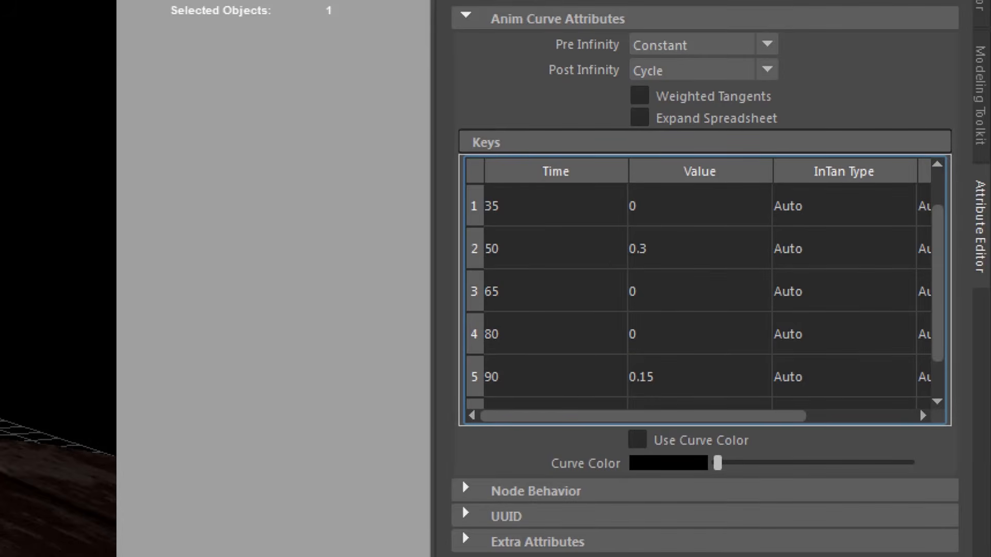
drag(938, 349, 938, 299)
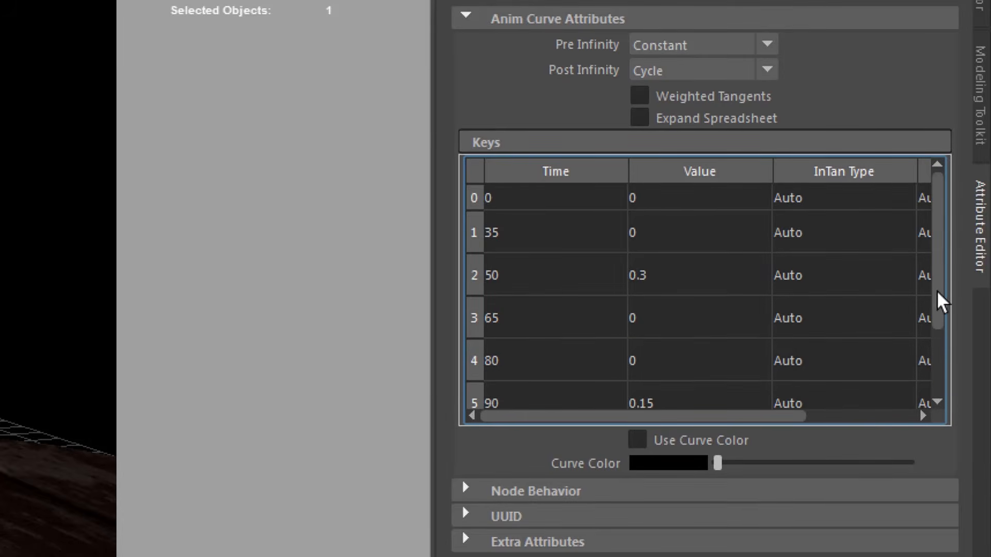
click(810, 2)
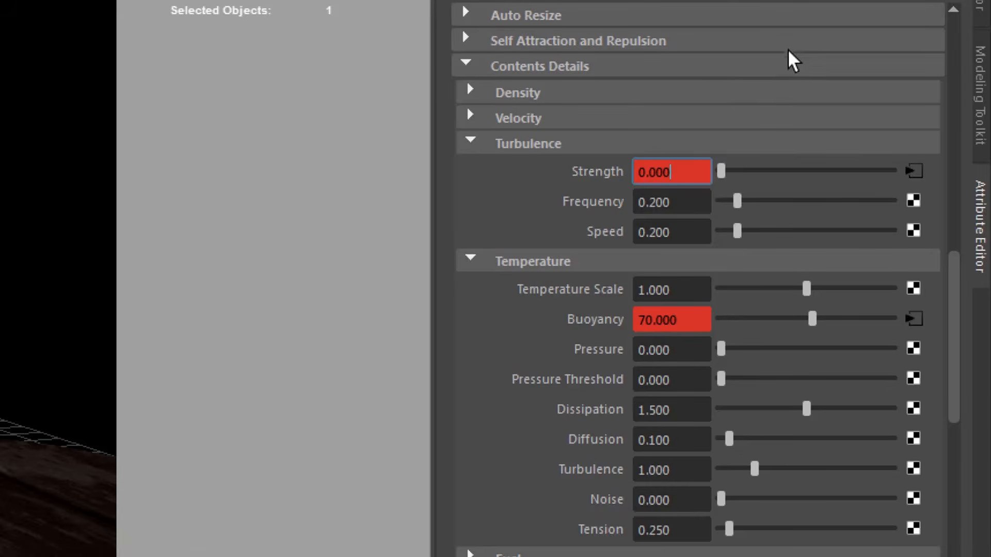
Review all keys of the fluid's temperature Buoyancy animation curve and return to the fluid attributes.
right_click(688, 321)
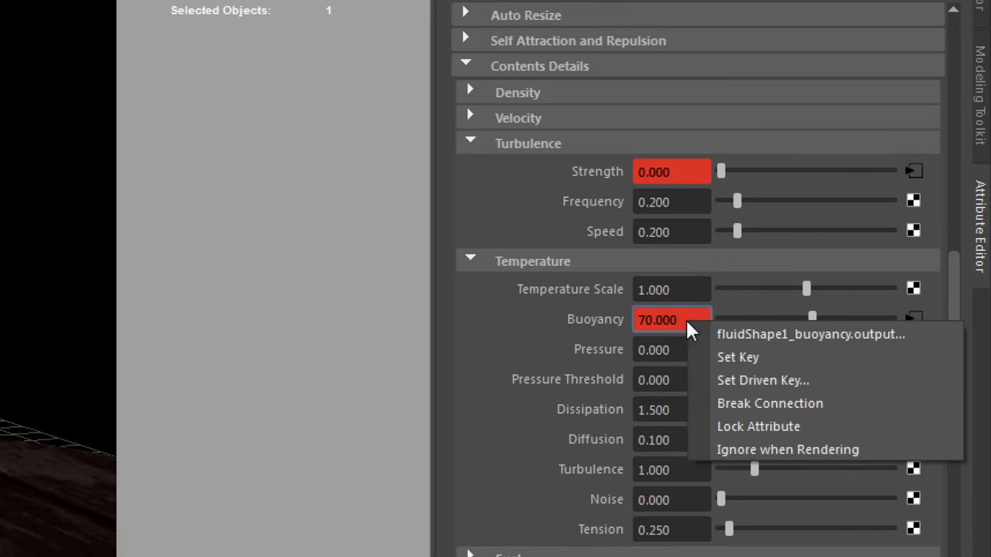
click(699, 344)
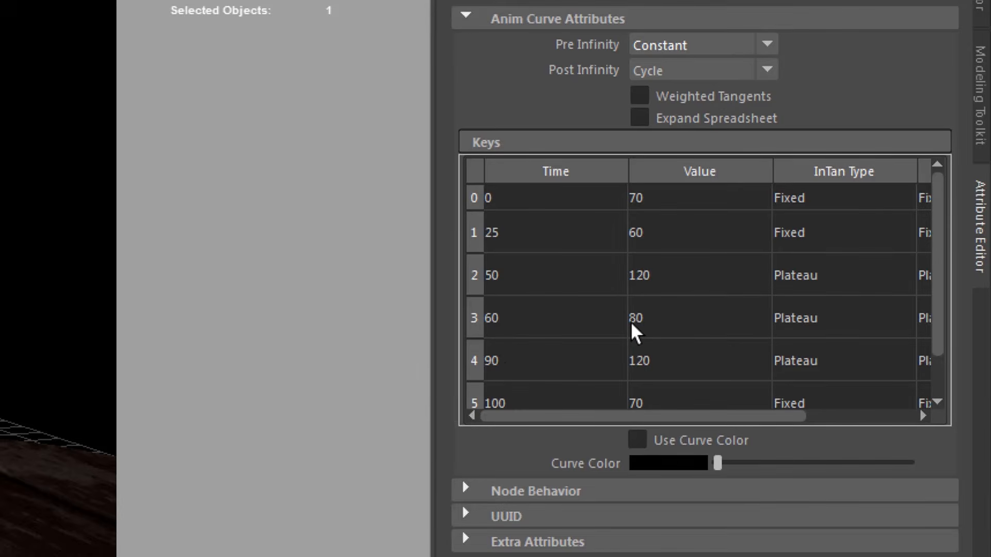
scroll(602, 366, down, 1)
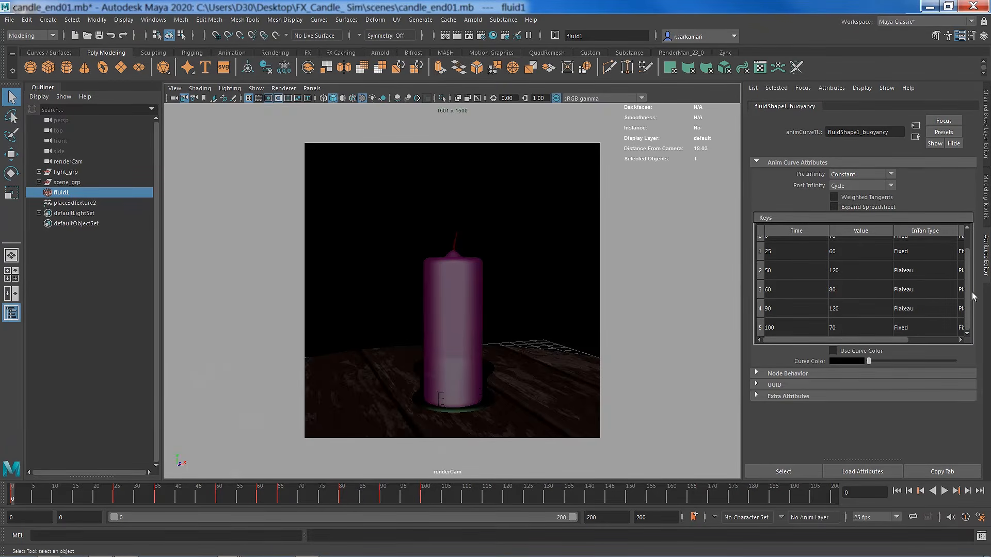
drag(967, 297, 969, 261)
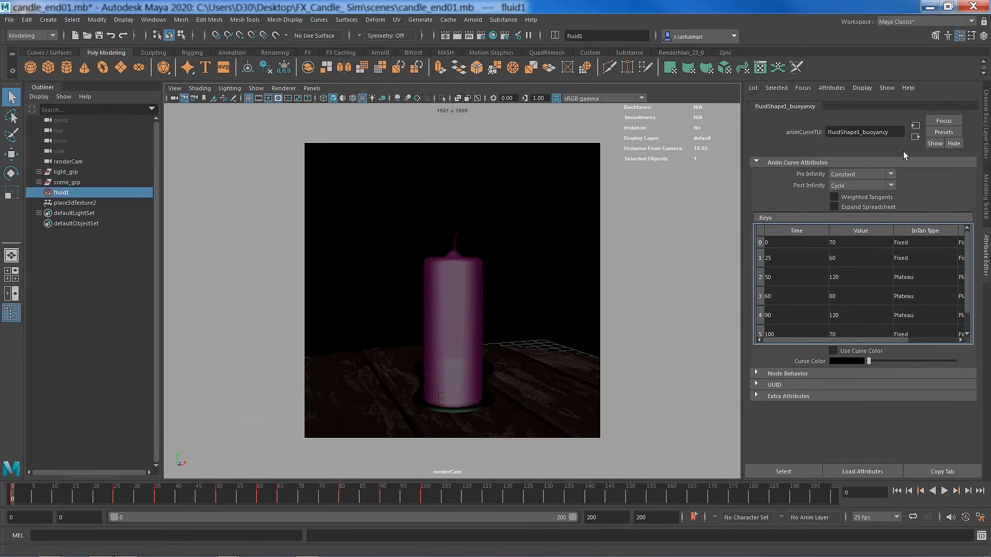
click(915, 137)
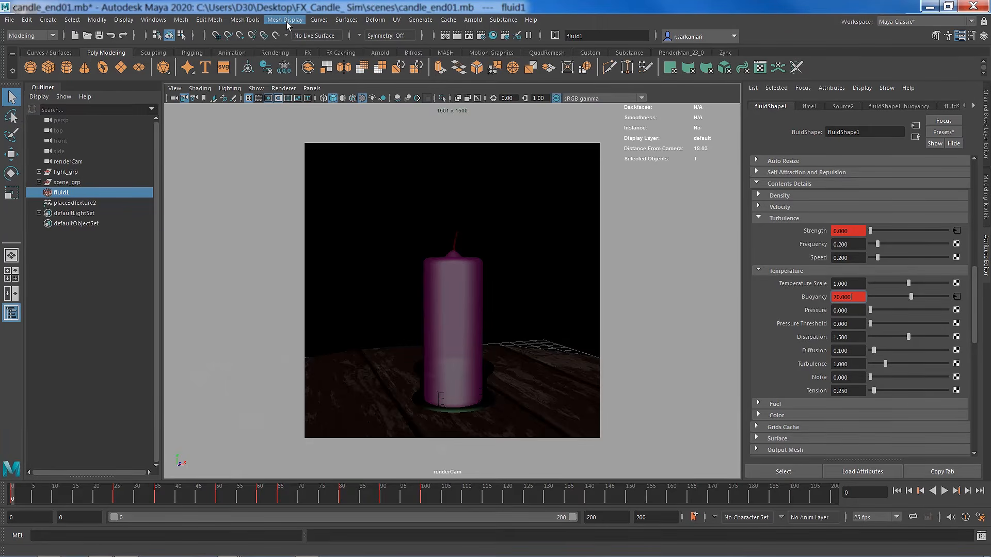
Switch to the FX command set and locate the nCache options for creating a new Maya Fluid cache.
click(31, 35)
click(26, 79)
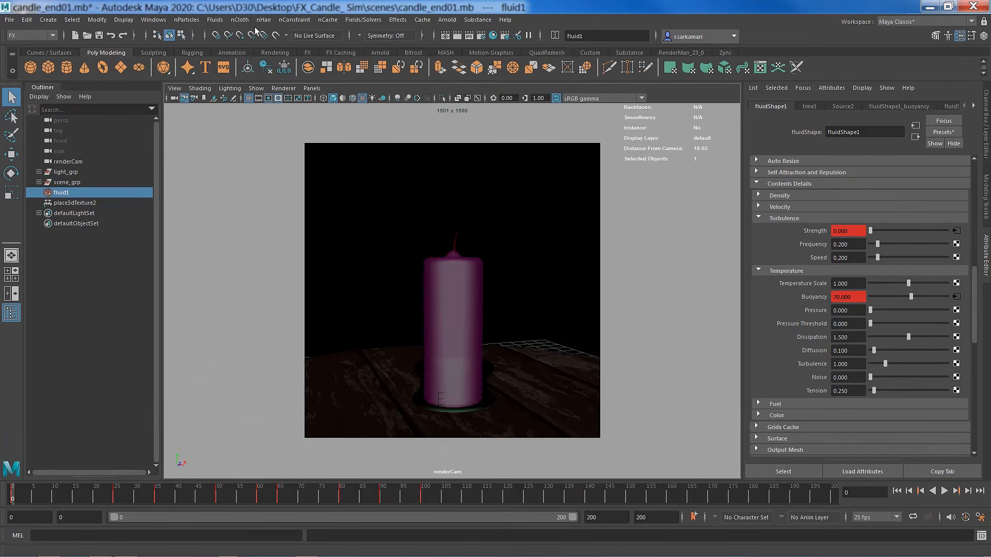
click(328, 20)
mouse_move(361, 67)
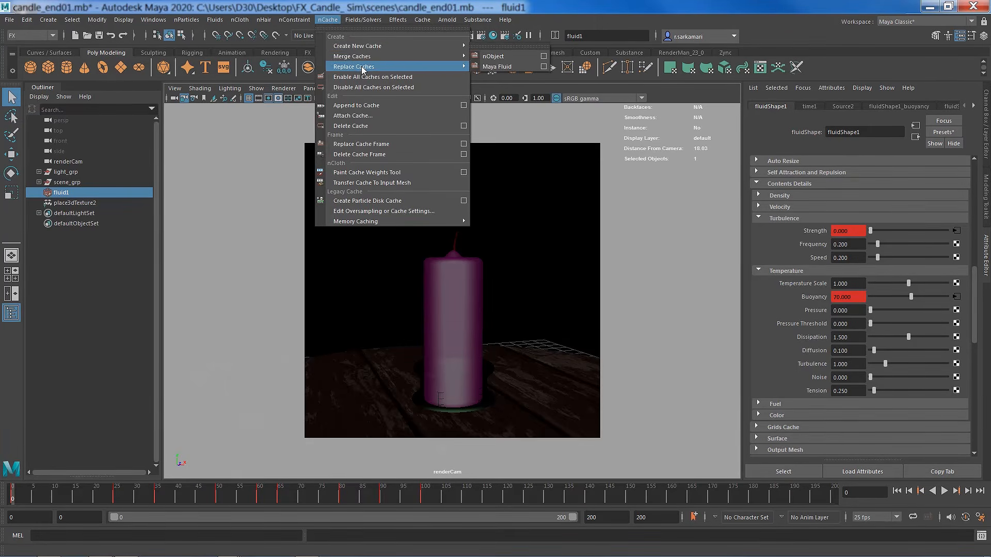
mouse_move(356, 50)
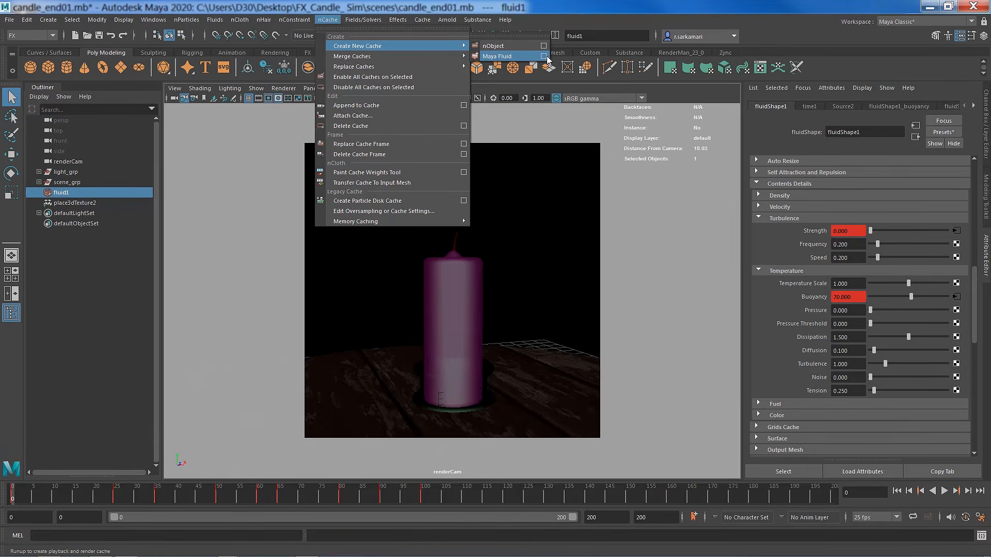
click(563, 4)
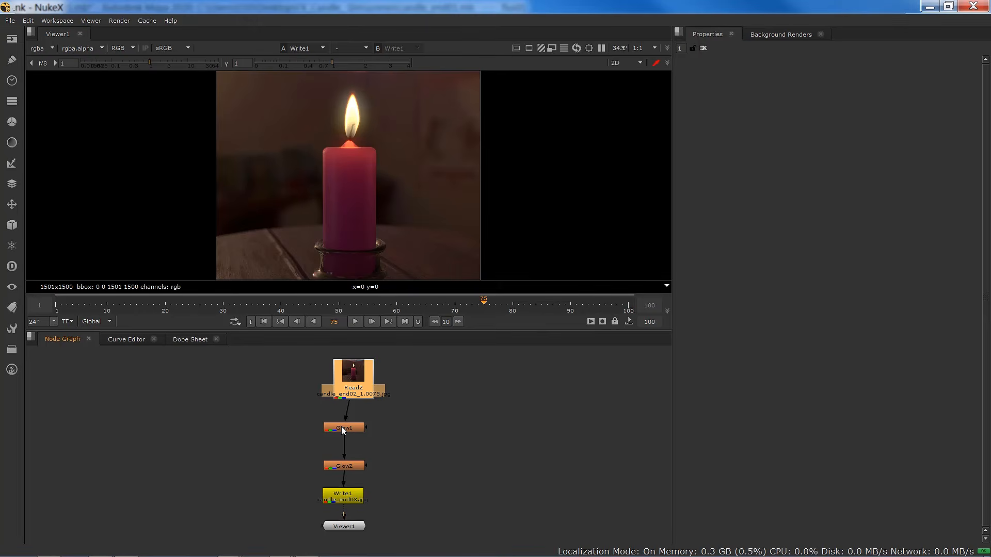
In NukeX, disable and re-enable the Glow1 node to compare its effect on the flame up close, and open its properties.
click(342, 430)
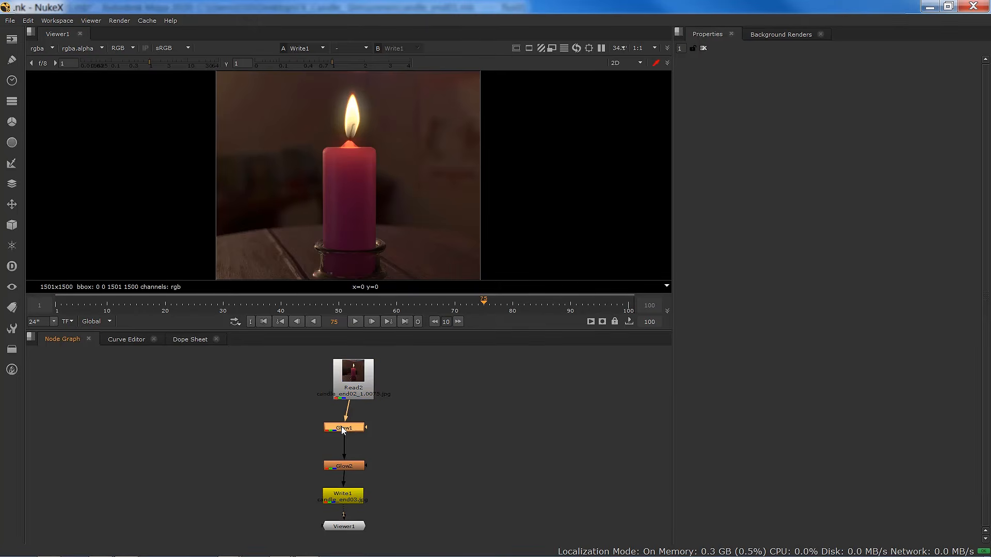
click(351, 467)
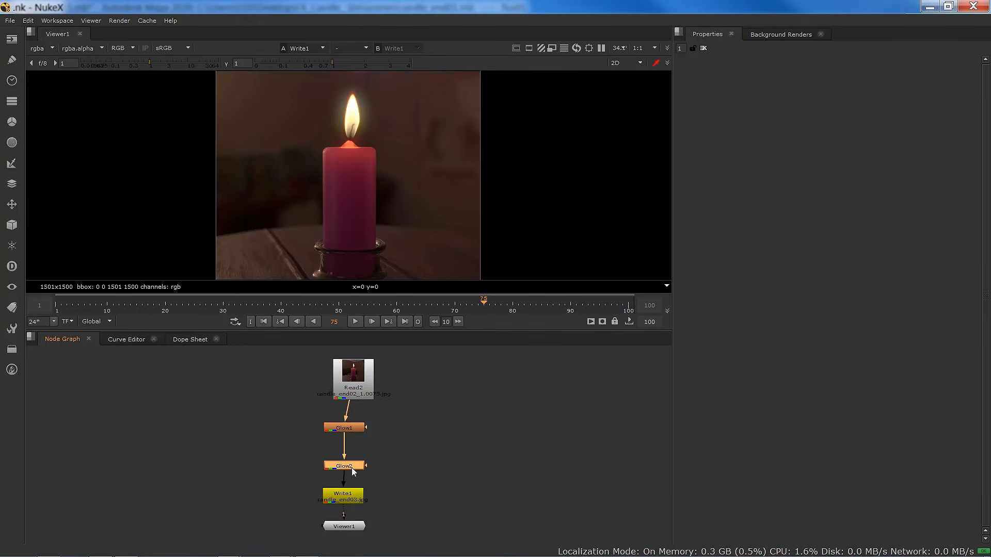
click(344, 429)
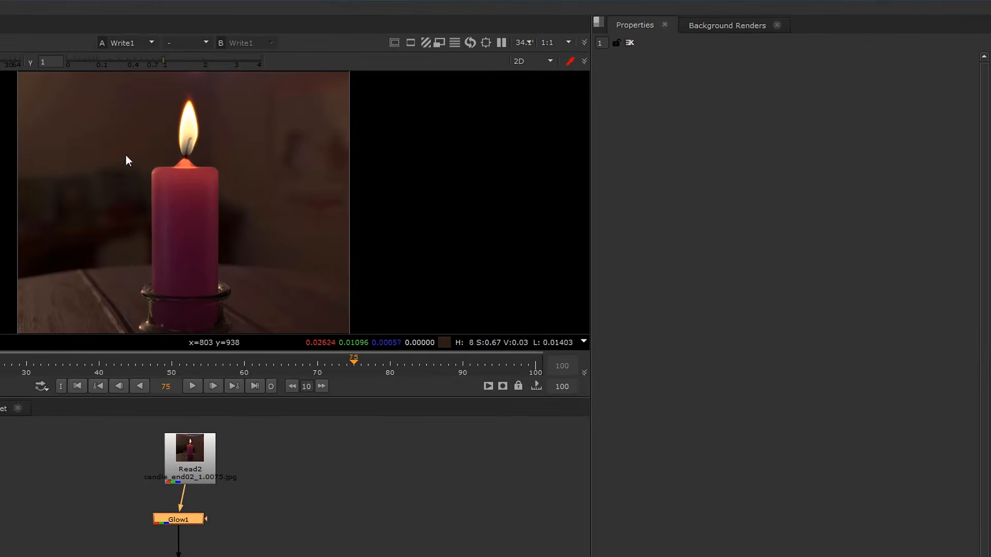
scroll(175, 122, up, 4)
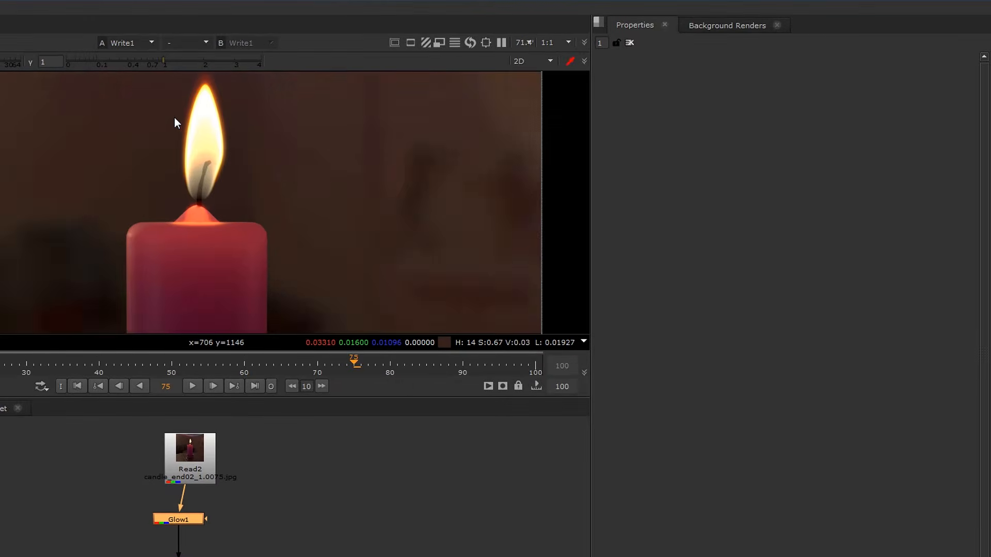
scroll(174, 122, up, 1)
key(d)
key(d)
key(d)
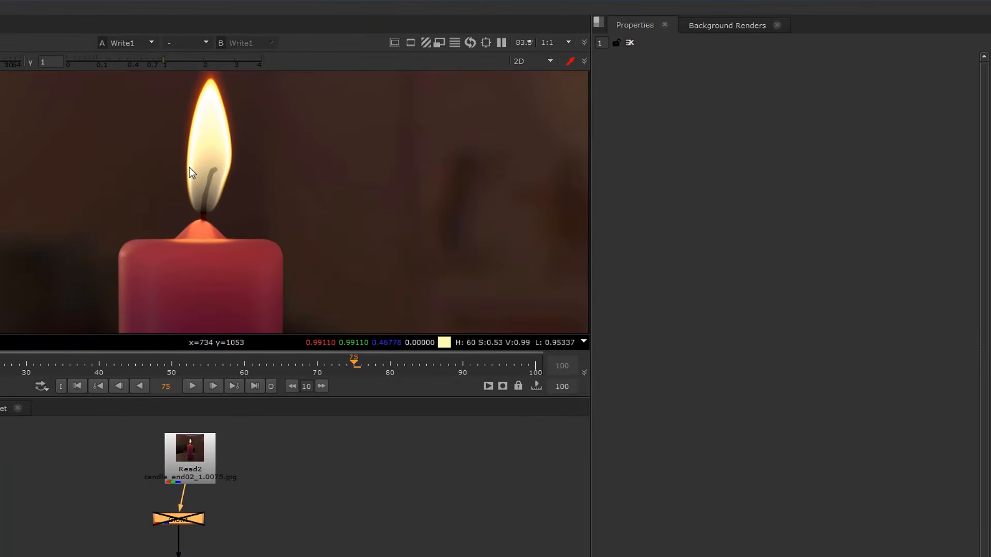
key(d)
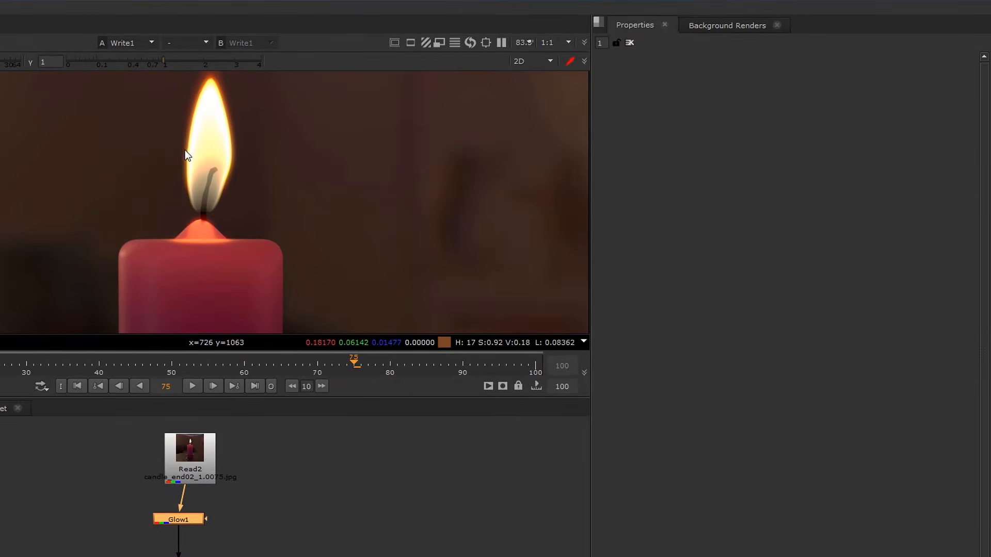
double_click(184, 518)
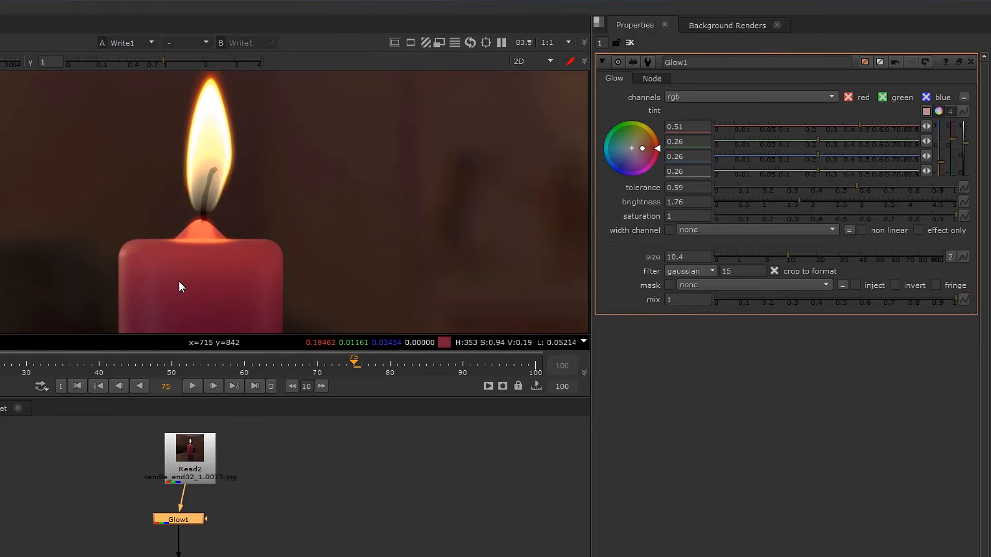